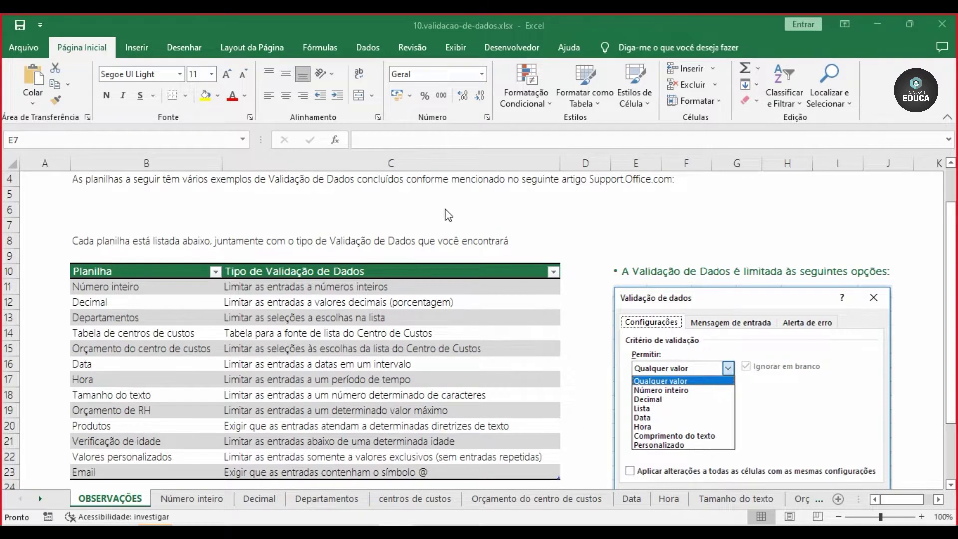
Review the worksheets and their data validation types listed in the table on the OBSERVAÇÕES sheet
{"action": "scroll", "coordinate": [447, 215], "scroll_direction": "up", "scroll_amount": 1}
{"action": "scroll", "coordinate": [584, 292], "scroll_direction": "down", "scroll_amount": 2}
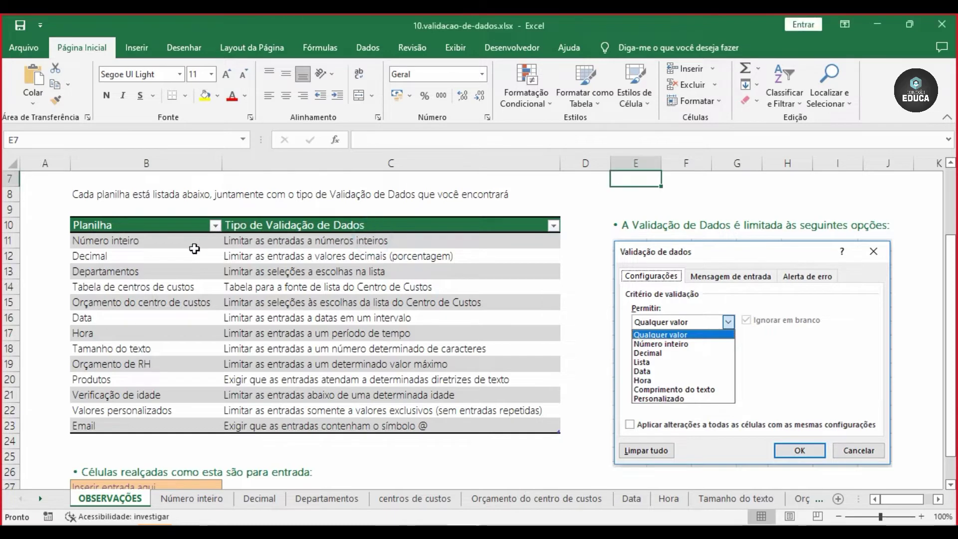
{"action": "left_click_drag", "start_coordinate": [170, 241], "coordinate": [197, 424]}
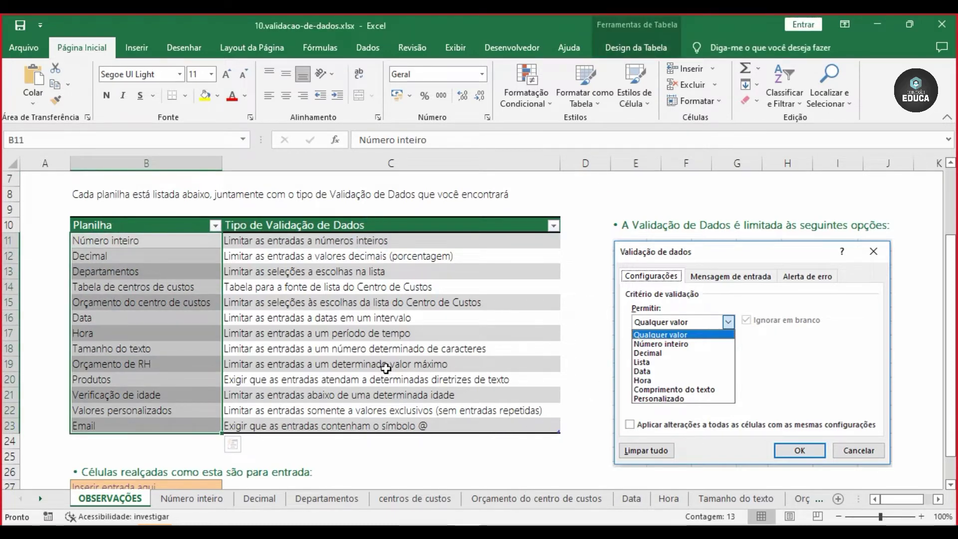
{"action": "left_click", "coordinate": [459, 254]}
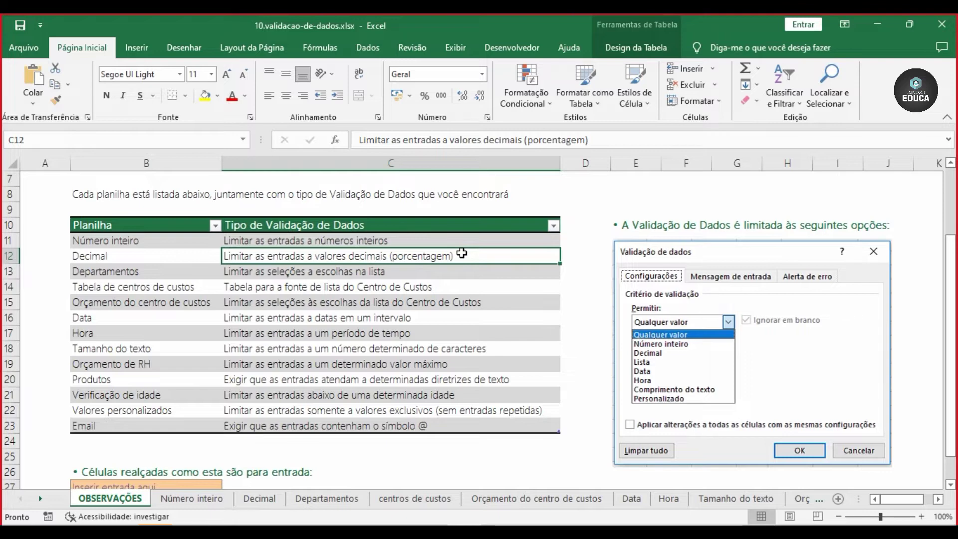
{"action": "left_click", "coordinate": [314, 241]}
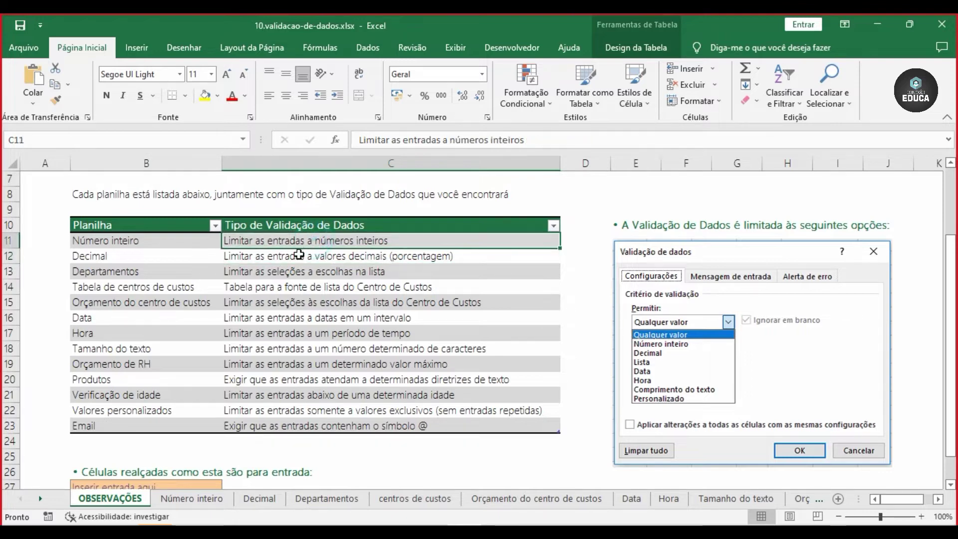
{"action": "left_click", "coordinate": [299, 255]}
{"action": "left_click", "coordinate": [287, 270]}
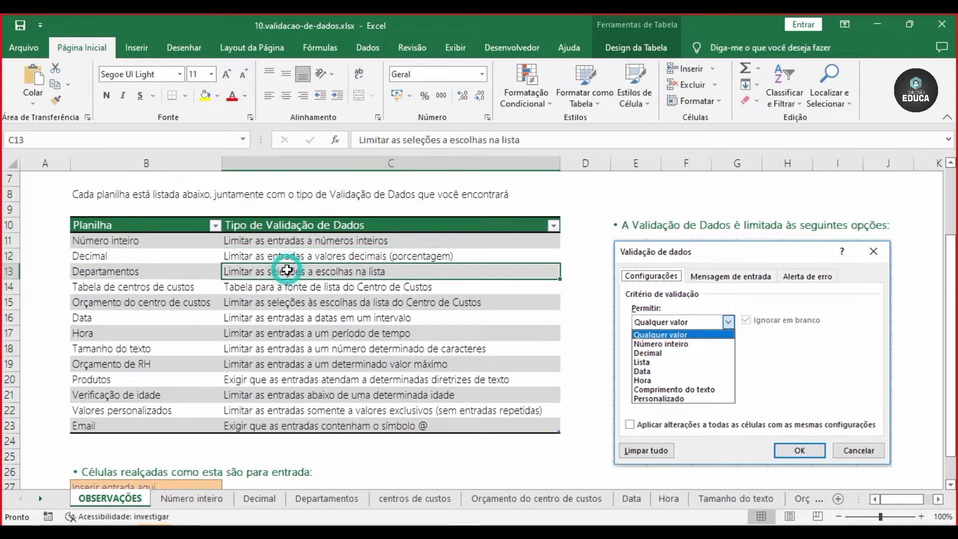
{"action": "left_click", "coordinate": [302, 289]}
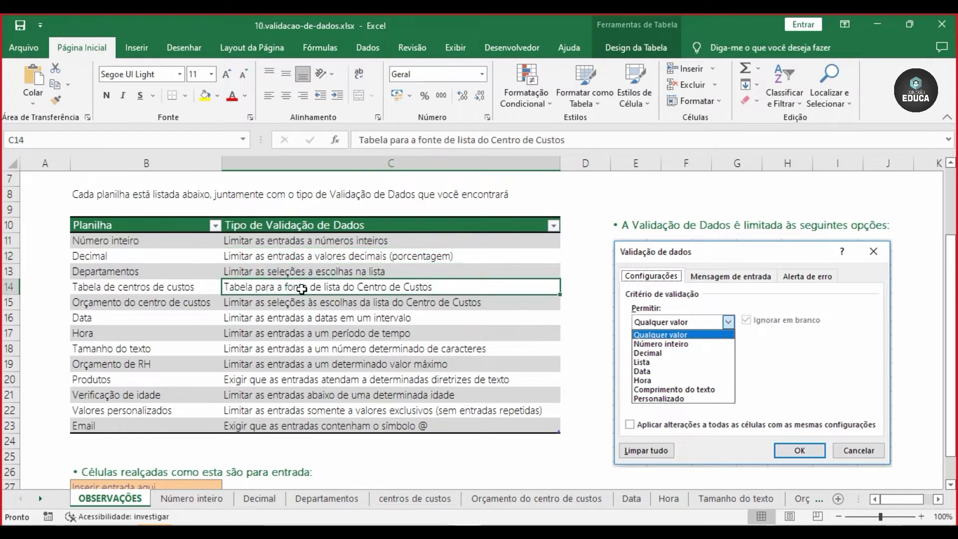
{"action": "left_click", "coordinate": [280, 303]}
{"action": "left_click", "coordinate": [261, 320]}
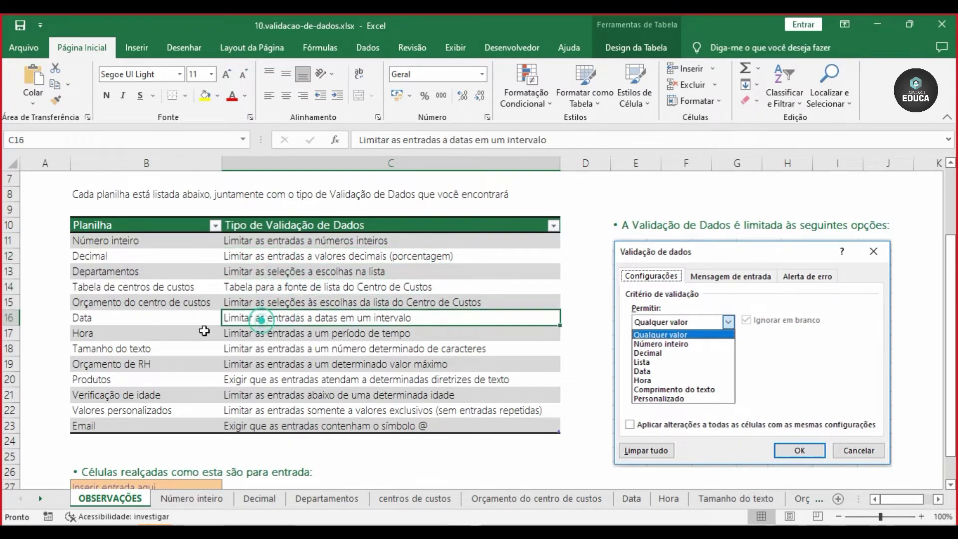
{"action": "left_click", "coordinate": [187, 332]}
{"action": "left_click", "coordinate": [181, 352]}
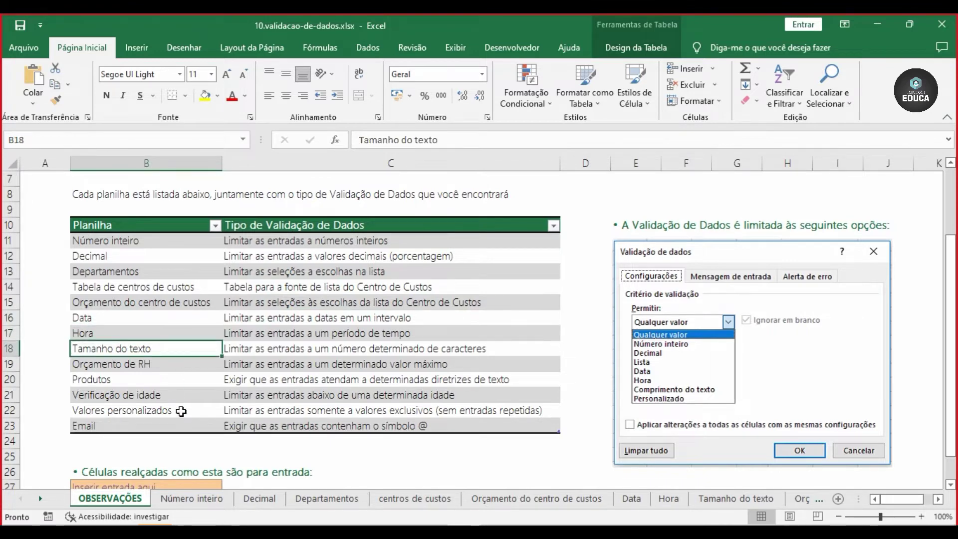
{"action": "left_click", "coordinate": [183, 396]}
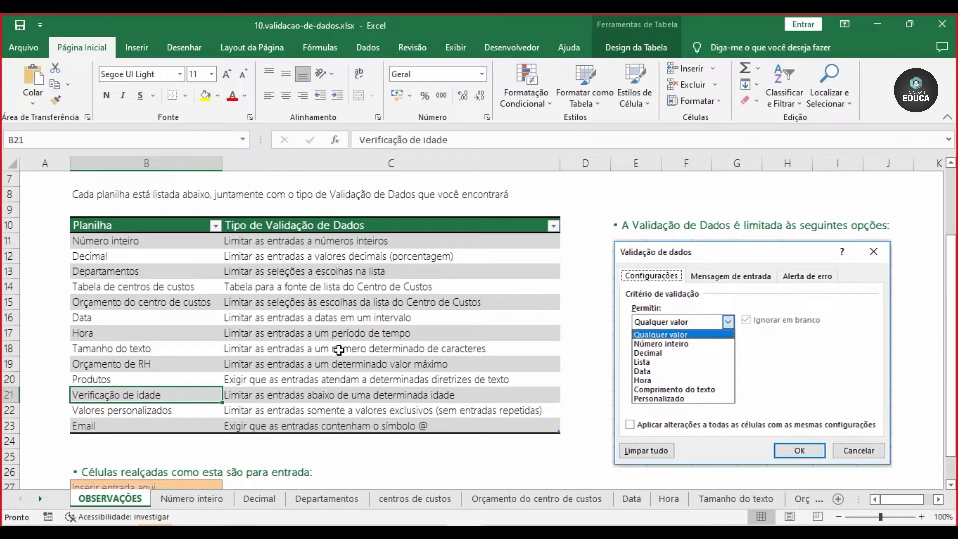
{"action": "left_click", "coordinate": [162, 409]}
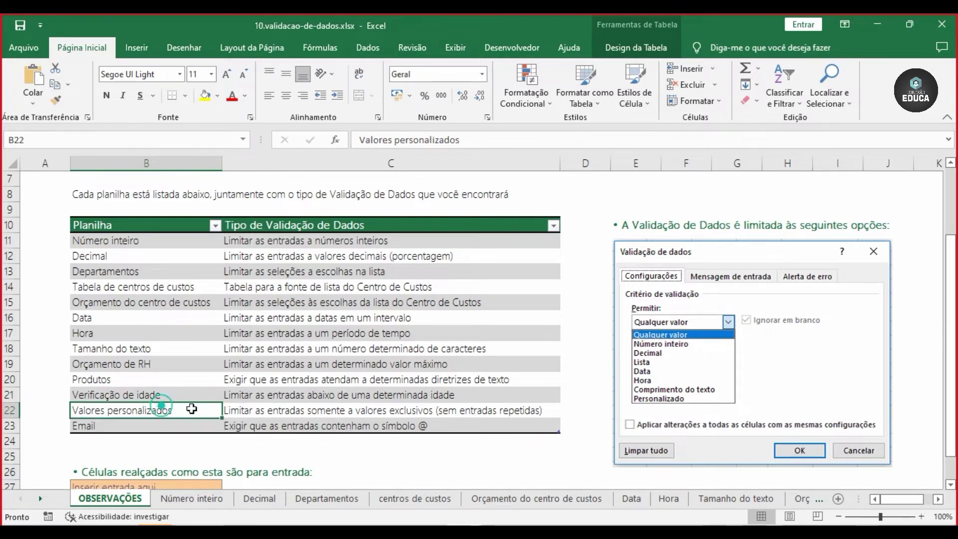
Examine the highlighted sample input cell below the table and the picture of the available data validation options
{"action": "scroll", "coordinate": [273, 408], "scroll_direction": "down", "scroll_amount": 3}
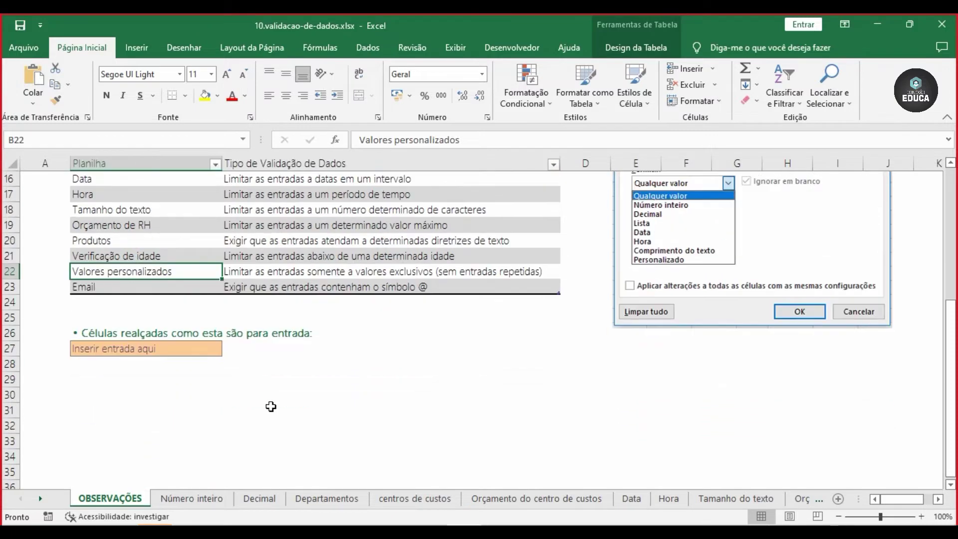
{"action": "left_click", "coordinate": [157, 345]}
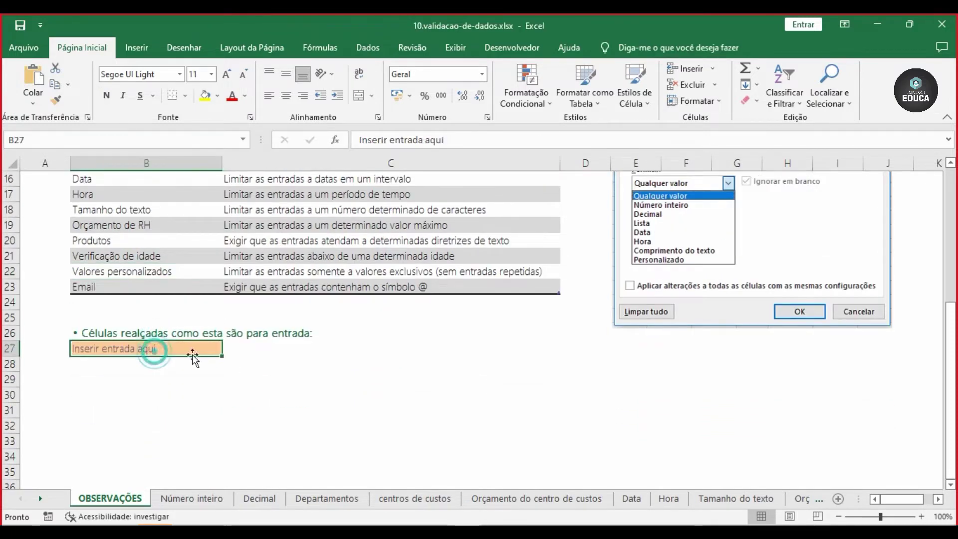
{"action": "scroll", "coordinate": [356, 398], "scroll_direction": "up", "scroll_amount": 1}
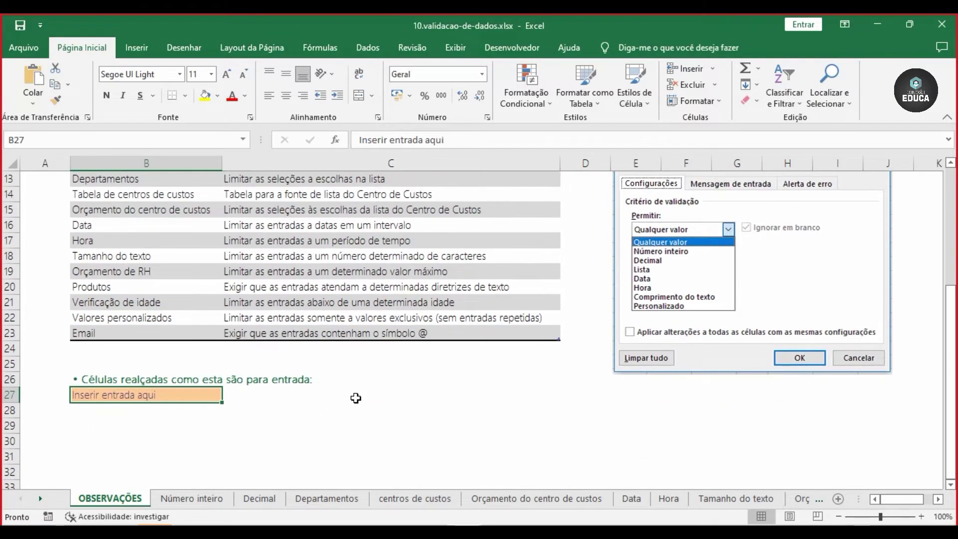
{"action": "scroll", "coordinate": [356, 398], "scroll_direction": "up", "scroll_amount": 4}
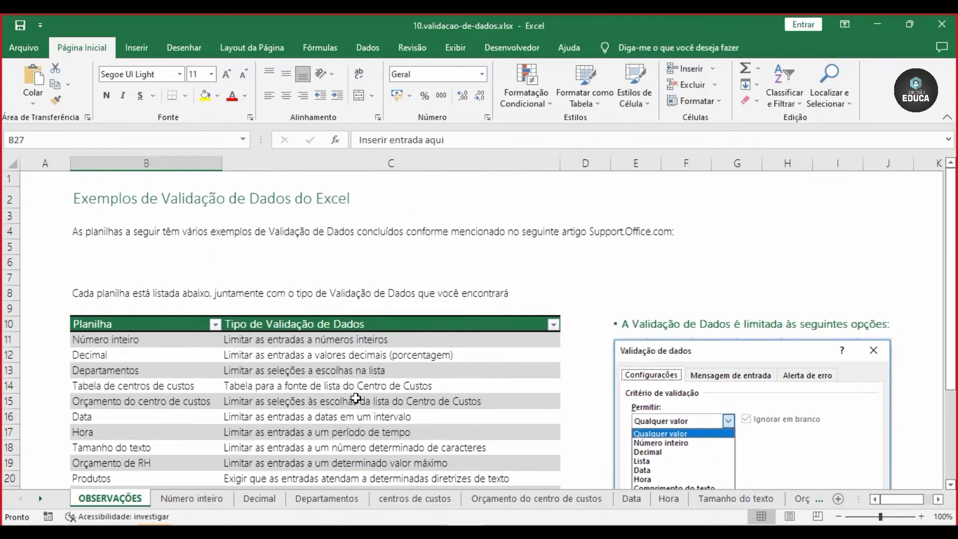
{"action": "scroll", "coordinate": [356, 397], "scroll_direction": "down", "scroll_amount": 2}
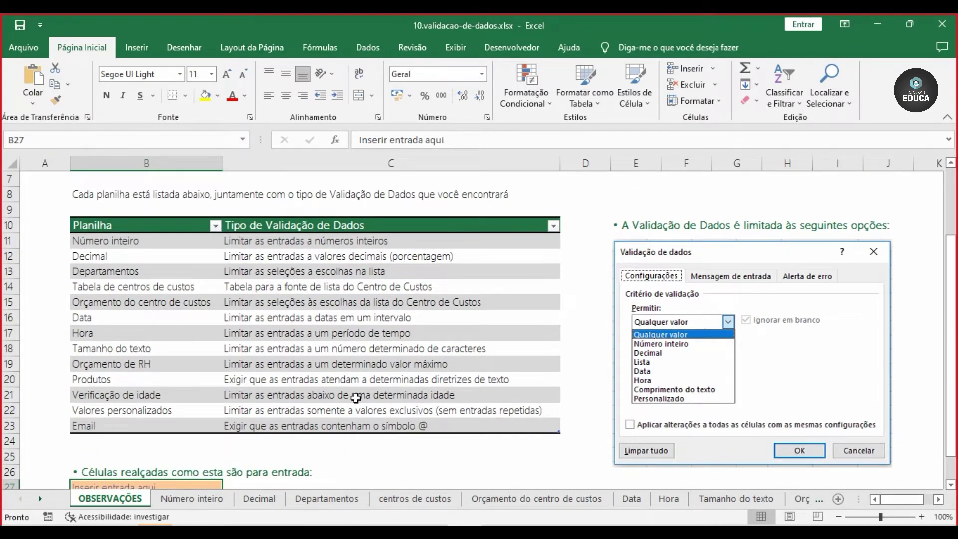
{"action": "left_click", "coordinate": [717, 252]}
{"action": "left_click", "coordinate": [603, 257]}
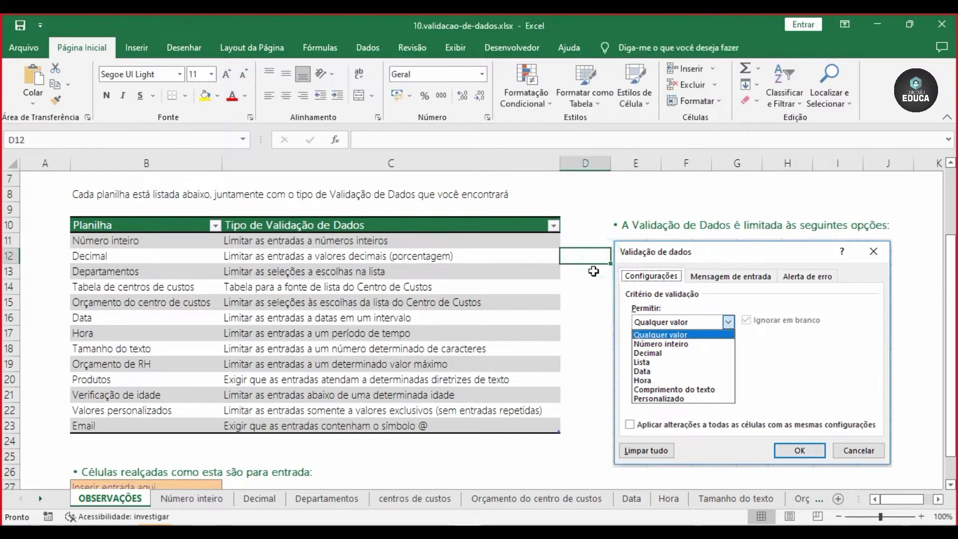
{"action": "left_click", "coordinate": [743, 250]}
{"action": "left_click", "coordinate": [580, 204]}
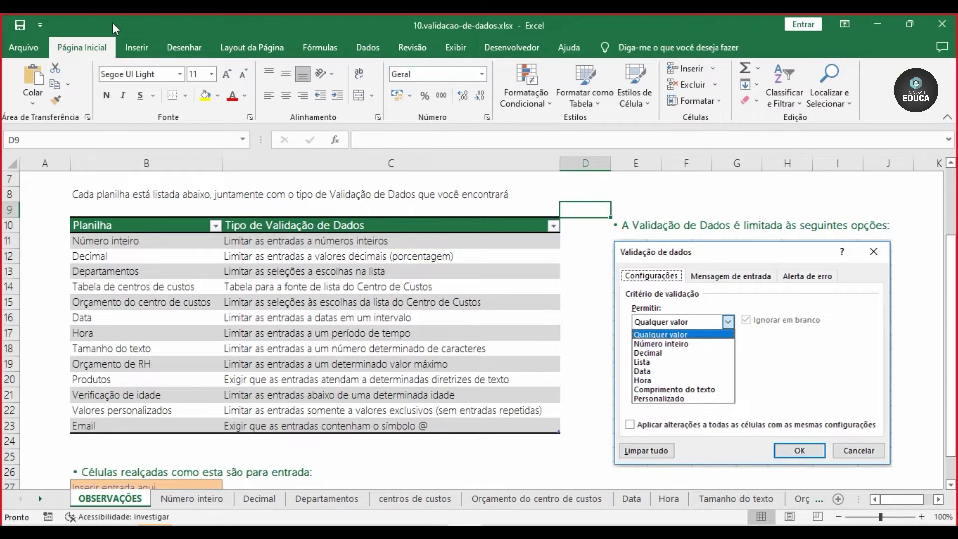
Examine the commands offered under Data Validation (Validação de Dados) among the data tools, without running any of them
{"action": "left_click", "coordinate": [360, 51]}
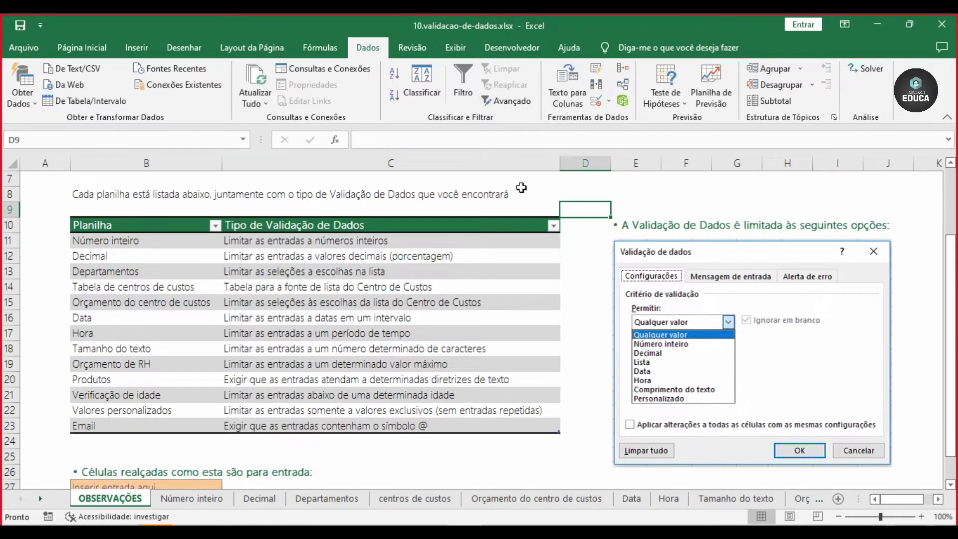
{"action": "left_click", "coordinate": [609, 101]}
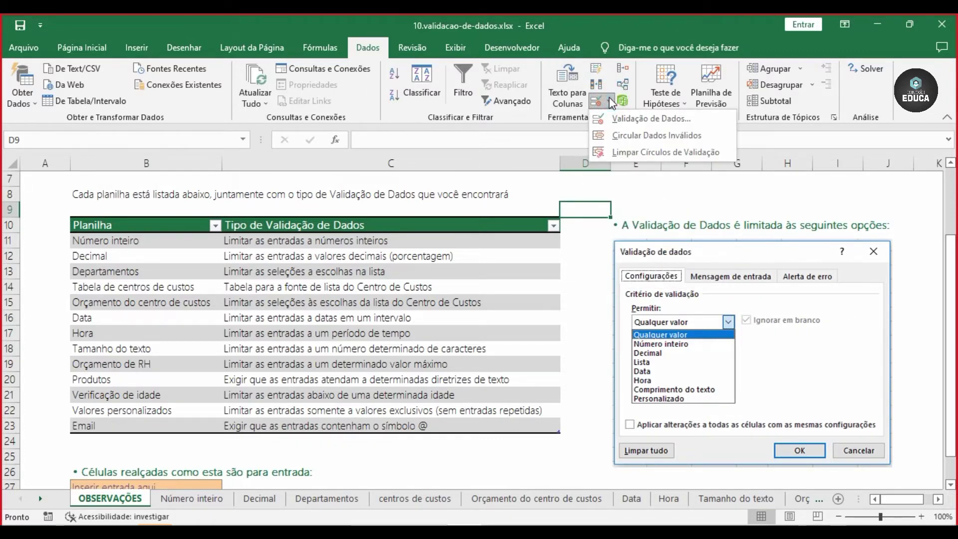
{"action": "left_click", "coordinate": [610, 102]}
{"action": "left_click", "coordinate": [610, 102]}
{"action": "left_click", "coordinate": [610, 101]}
{"action": "left_click", "coordinate": [610, 102]}
{"action": "left_click", "coordinate": [610, 102]}
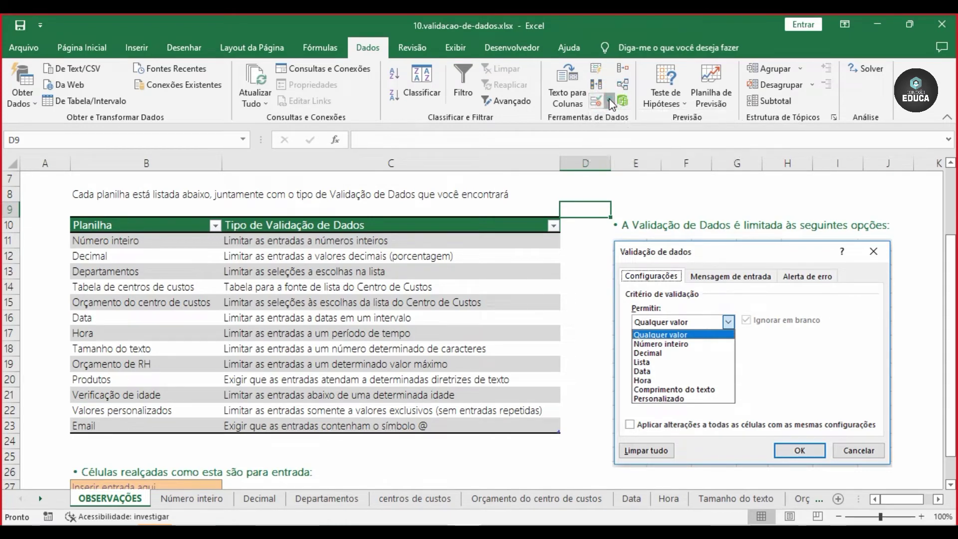
{"action": "left_click", "coordinate": [610, 103]}
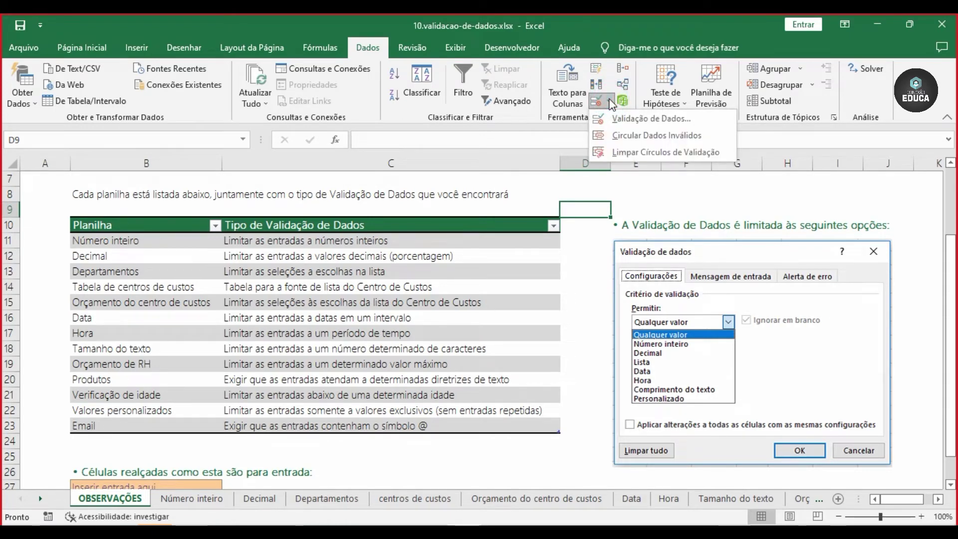
{"action": "left_click", "coordinate": [866, 82]}
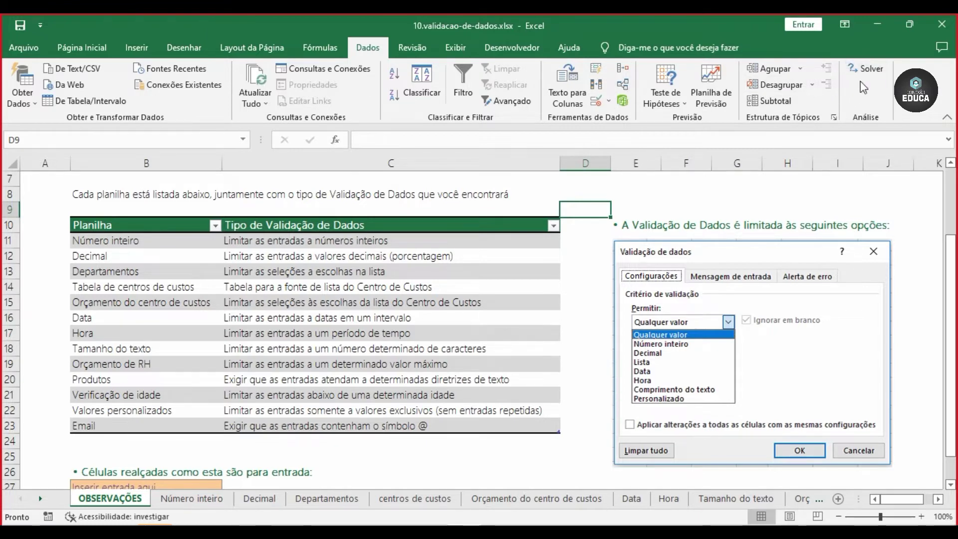
{"action": "left_click", "coordinate": [609, 101]}
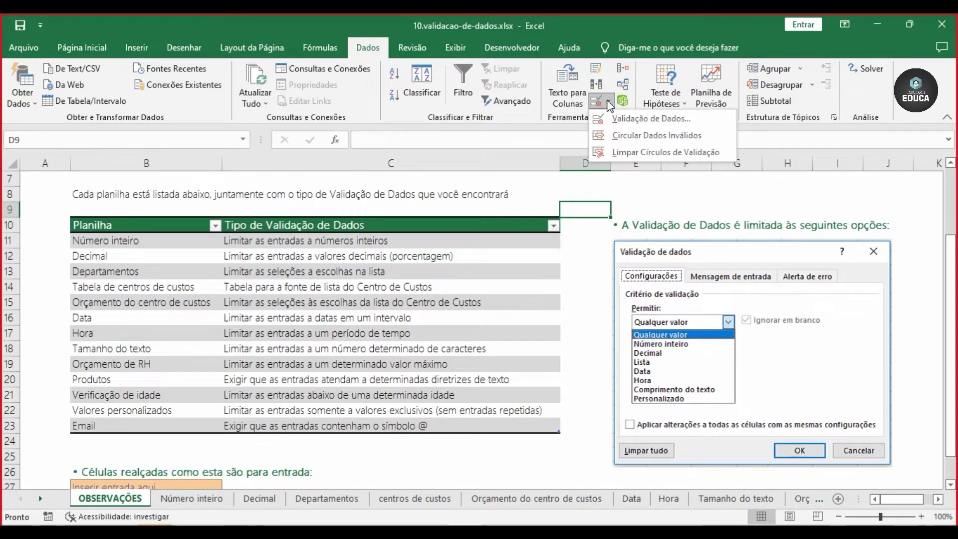
{"action": "left_click", "coordinate": [609, 101]}
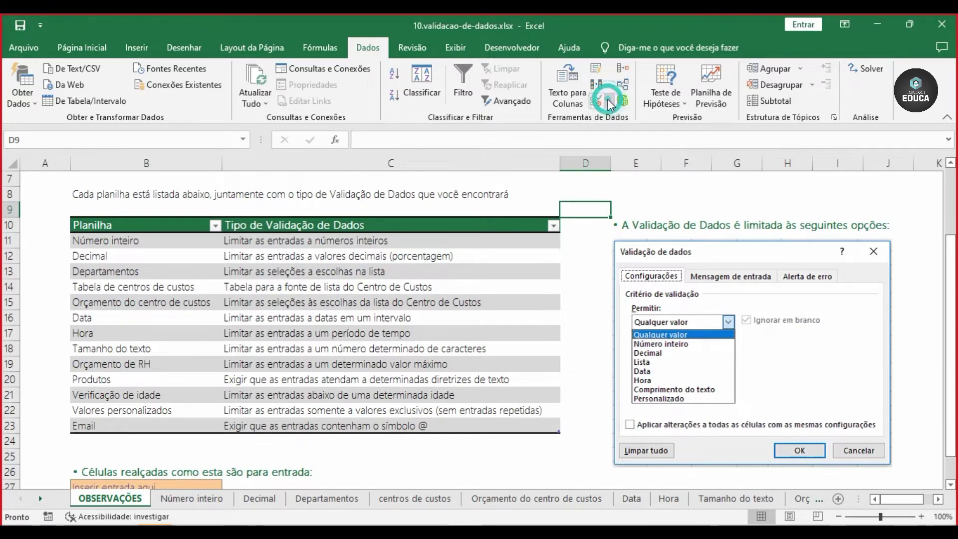
{"action": "left_click", "coordinate": [609, 102]}
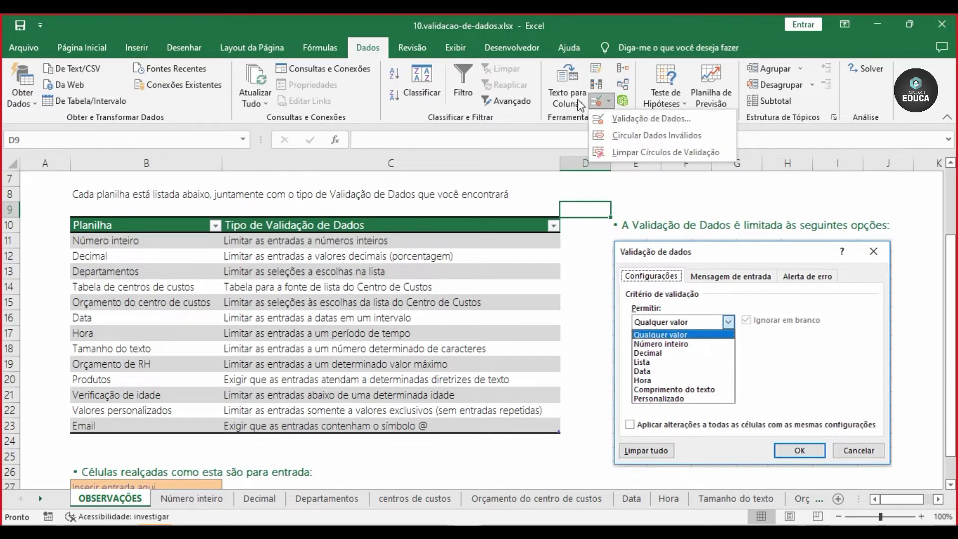
{"action": "left_click", "coordinate": [611, 99]}
{"action": "left_click", "coordinate": [610, 101]}
{"action": "left_click", "coordinate": [609, 102]}
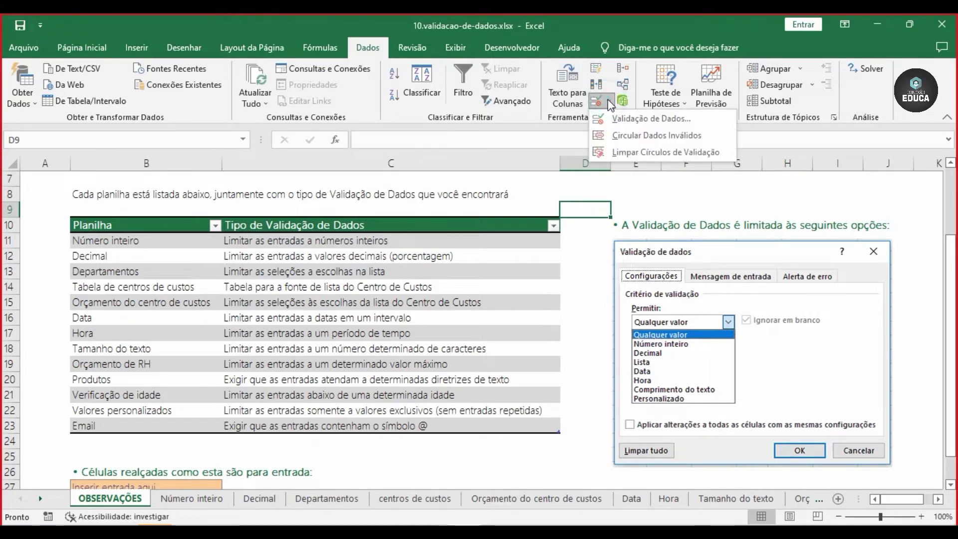
{"action": "left_click", "coordinate": [611, 102]}
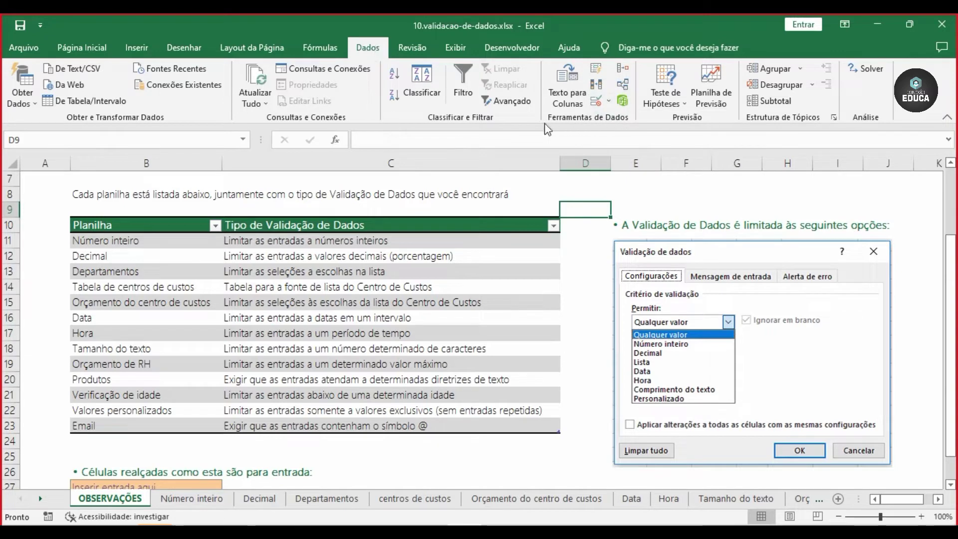
{"action": "left_click", "coordinate": [610, 102]}
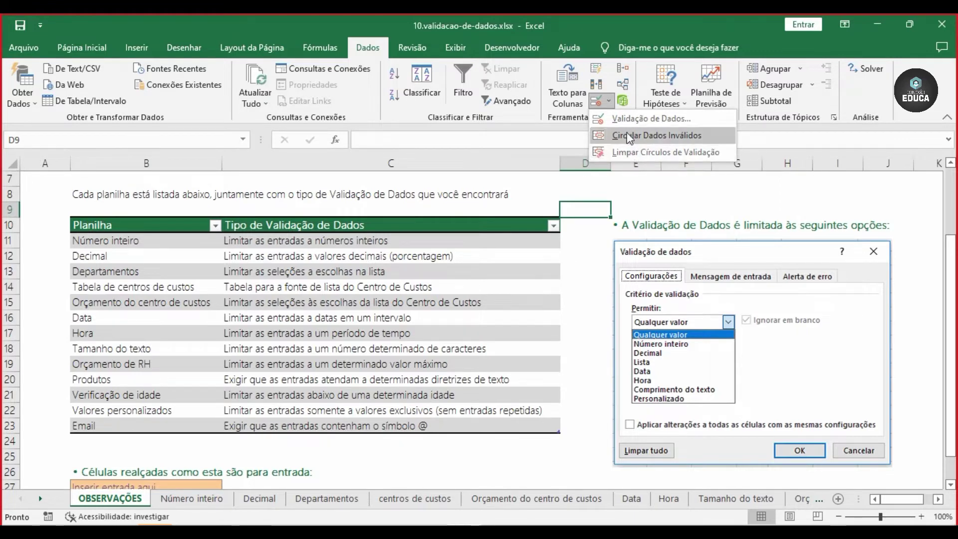
{"action": "left_click", "coordinate": [503, 180]}
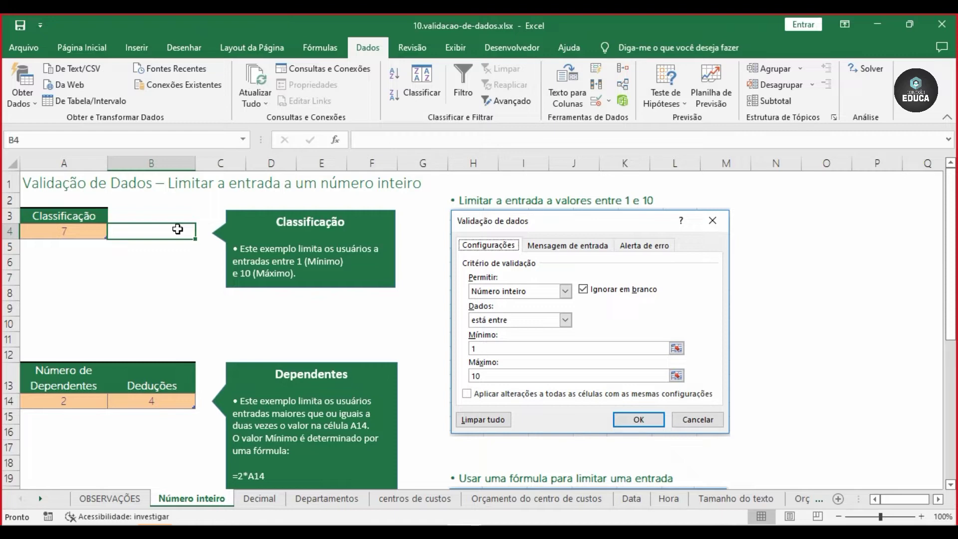
On the Número inteiro sheet, test the whole-number rule by trying to enter 22 in the Classificação cell A4
{"action": "left_click", "coordinate": [75, 227]}
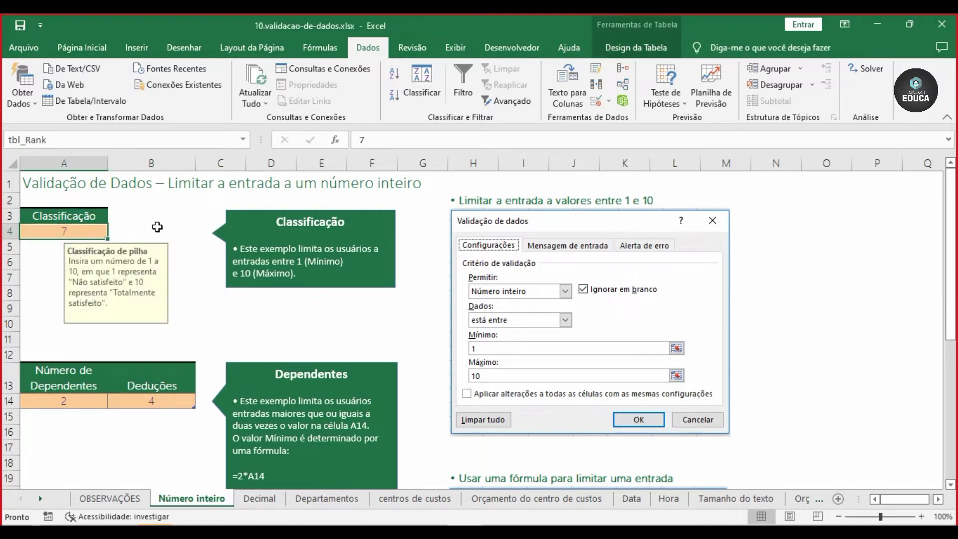
{"action": "left_click", "coordinate": [64, 231]}
{"action": "type", "text": "22"}
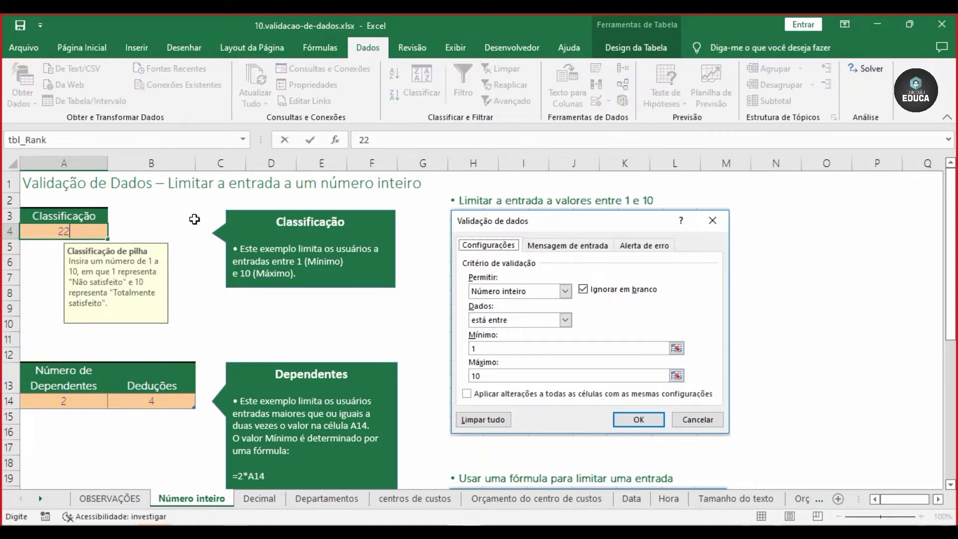
{"action": "key", "text": "Return"}
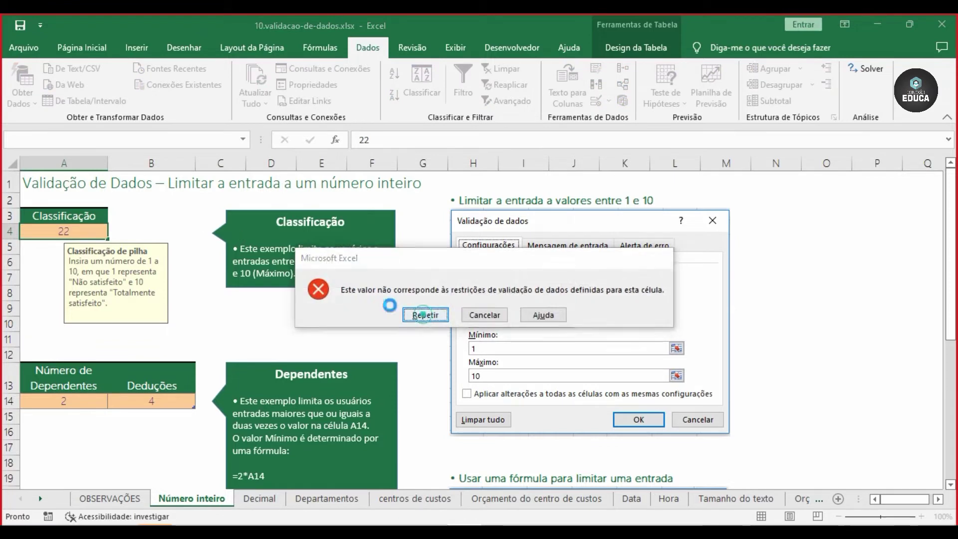
Test the whole-number rule again by trying to enter 33 in the Classificação cell A4
{"action": "left_click", "coordinate": [425, 314]}
{"action": "type", "text": "33"}
{"action": "key", "text": "Return"}
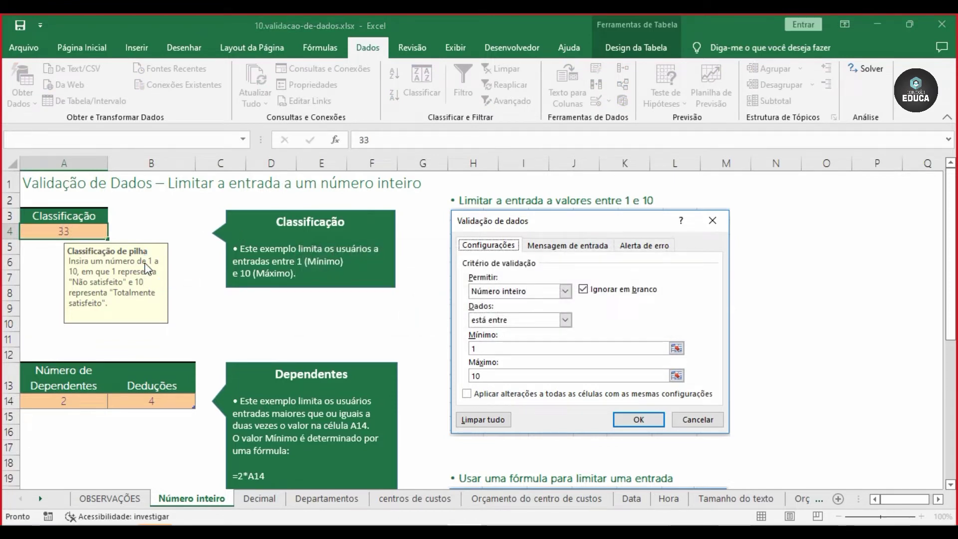
{"action": "left_click", "coordinate": [425, 314]}
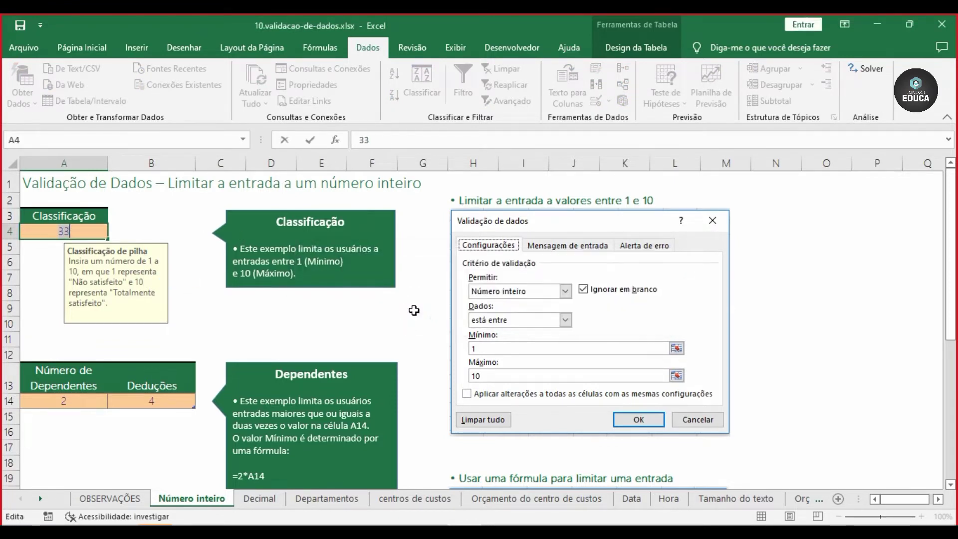
{"action": "left_click", "coordinate": [168, 228]}
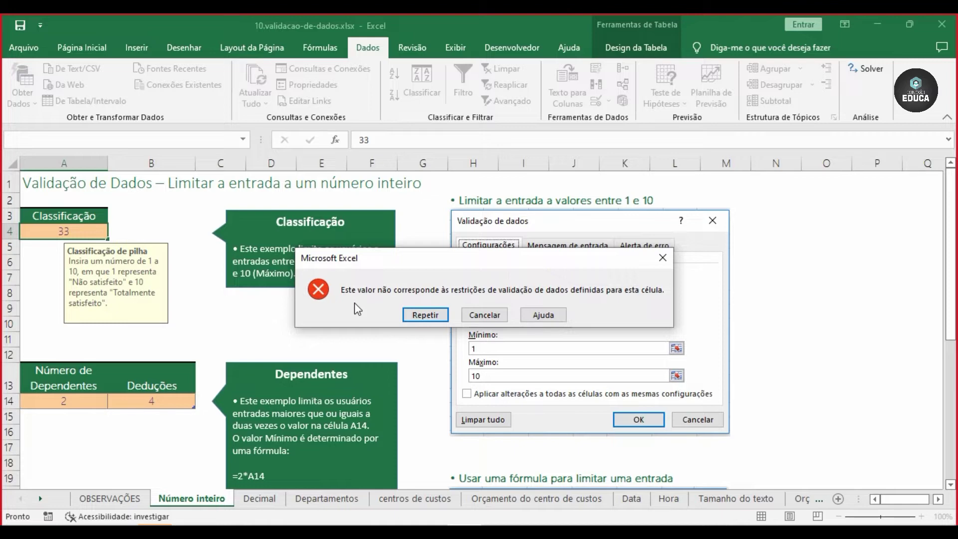
Replace the rejected entry in the Classificação cell A4 with 5
{"action": "left_click", "coordinate": [424, 315]}
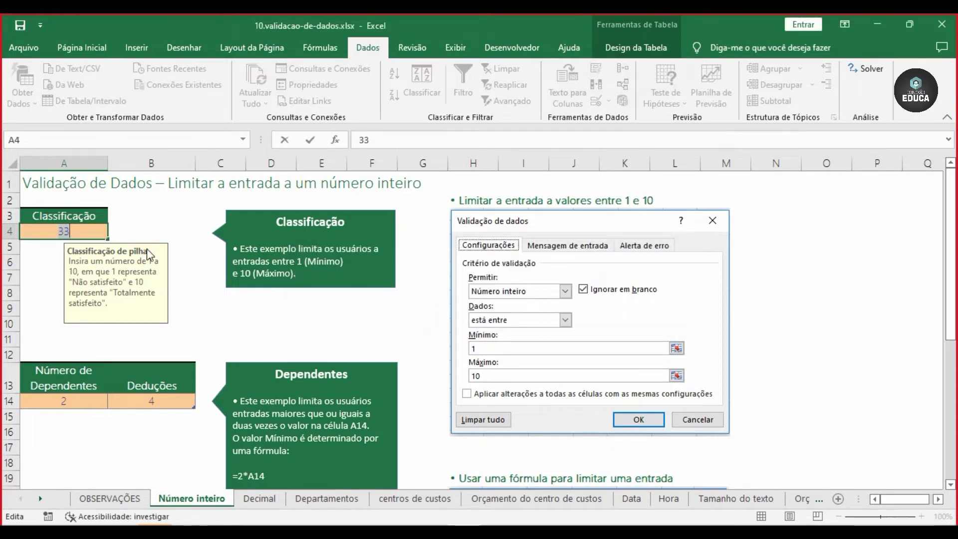
{"action": "type", "text": "5"}
{"action": "key", "text": "Return"}
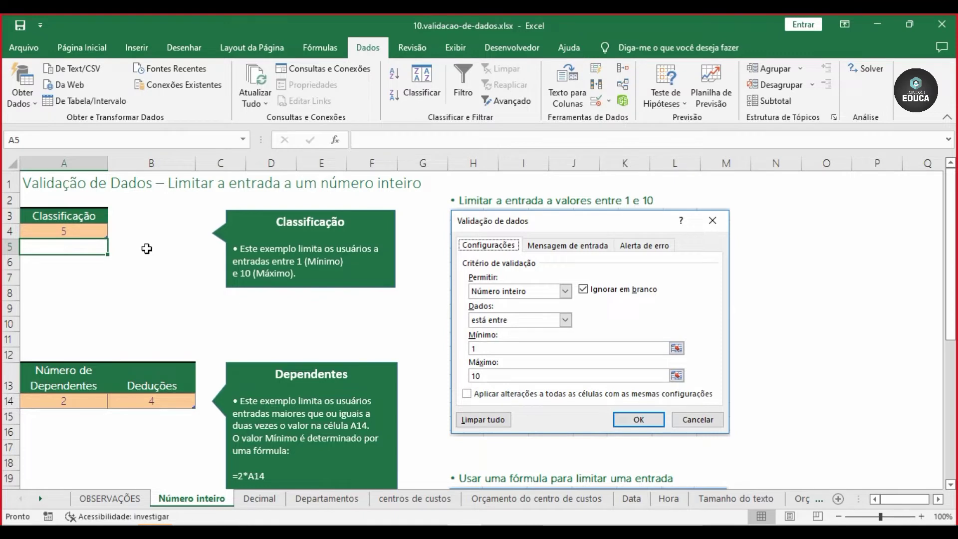
{"action": "left_click", "coordinate": [102, 261]}
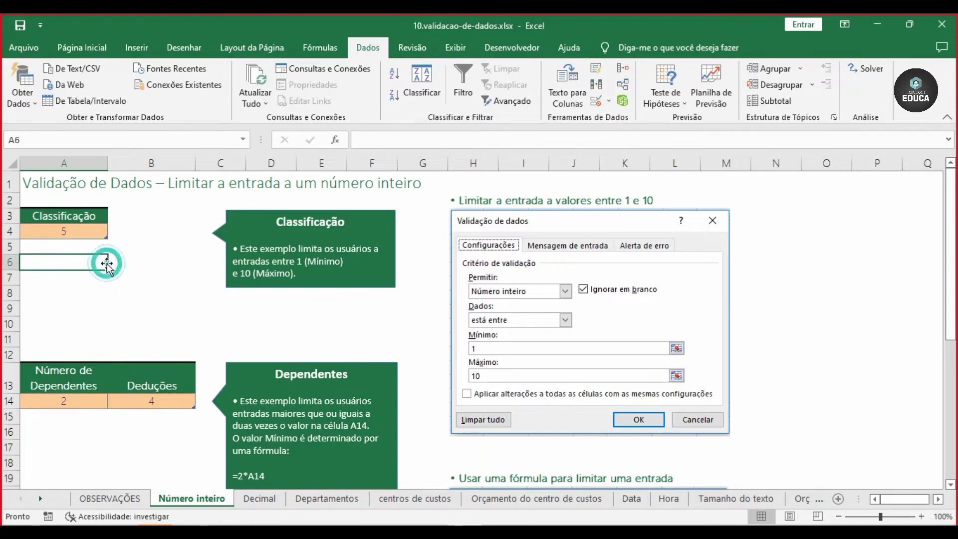
Start a data validation rule for the empty cell B6 that allows only Número inteiro values
{"action": "left_click", "coordinate": [133, 258]}
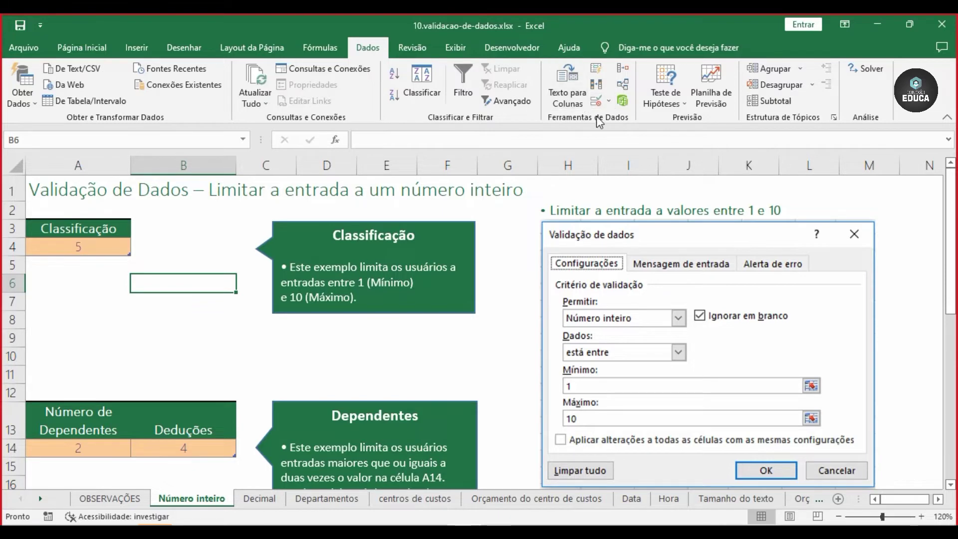
{"action": "left_click", "coordinate": [610, 101]}
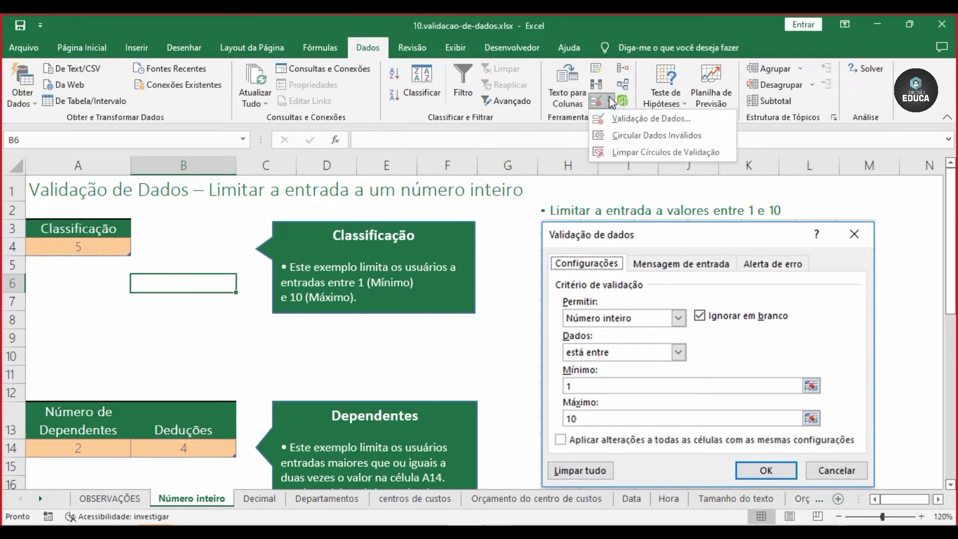
{"action": "left_click", "coordinate": [641, 122]}
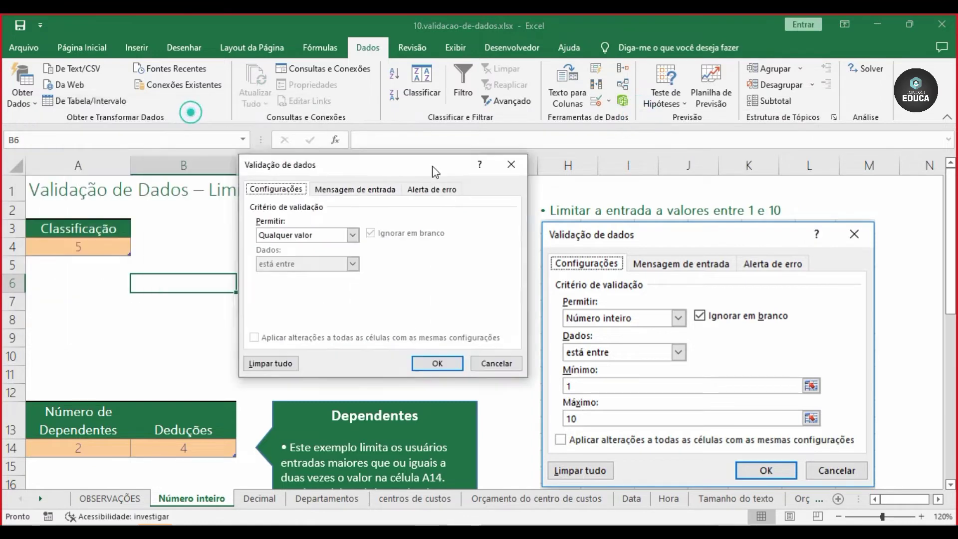
{"action": "mouse_move", "coordinate": [407, 168]}
{"action": "left_mouse_down"}
{"action": "mouse_move", "coordinate": [432, 166]}
{"action": "mouse_move", "coordinate": [451, 148]}
{"action": "mouse_move", "coordinate": [445, 186]}
{"action": "mouse_move", "coordinate": [382, 204]}
{"action": "mouse_move", "coordinate": [383, 185]}
{"action": "mouse_move", "coordinate": [399, 175]}
{"action": "left_mouse_up"}
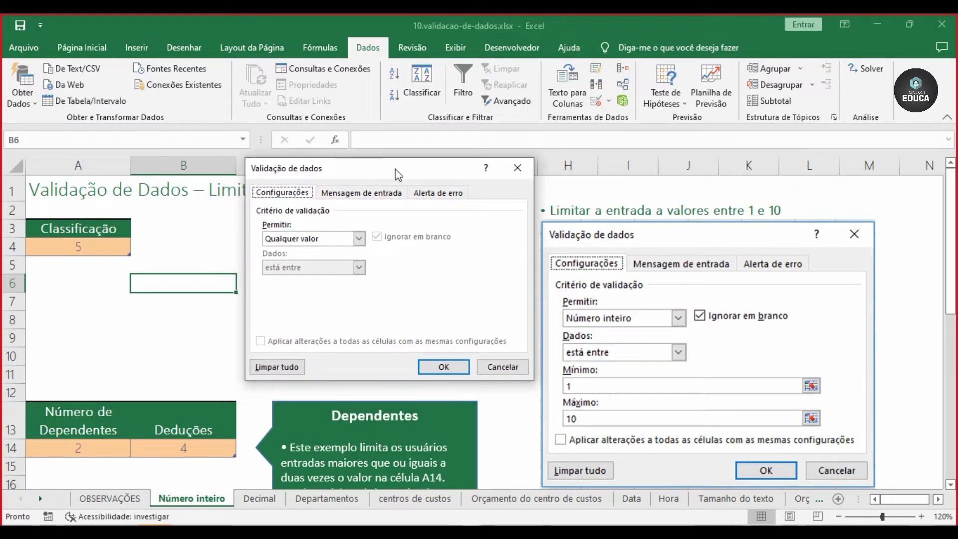
{"action": "left_click", "coordinate": [359, 239]}
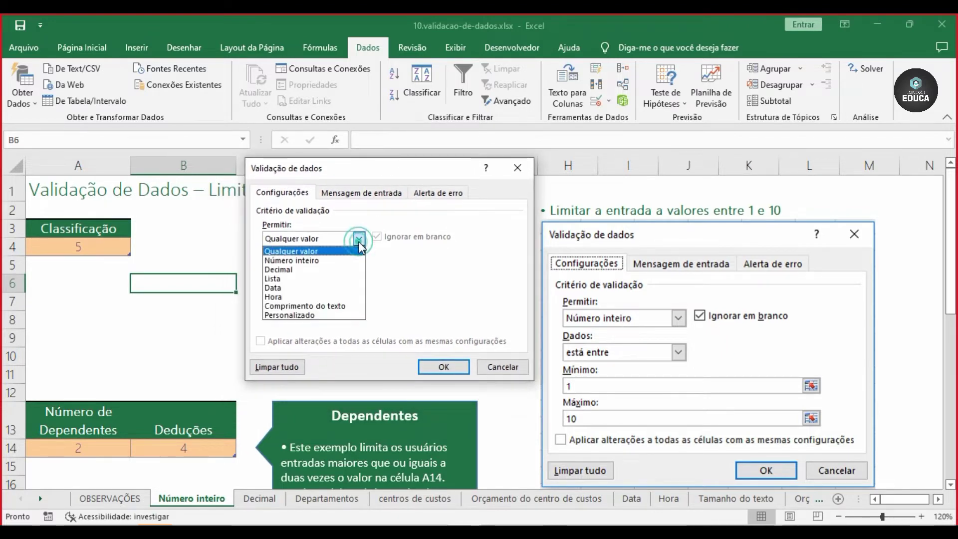
{"action": "left_click", "coordinate": [325, 260]}
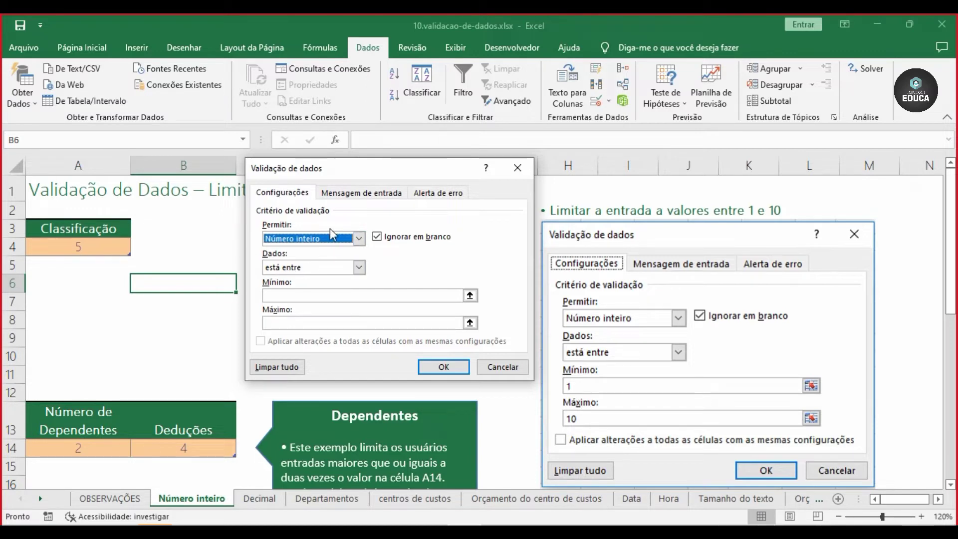
Switch the rule's Ignorar em branco option off and on, leaving it enabled
{"action": "left_click", "coordinate": [381, 238]}
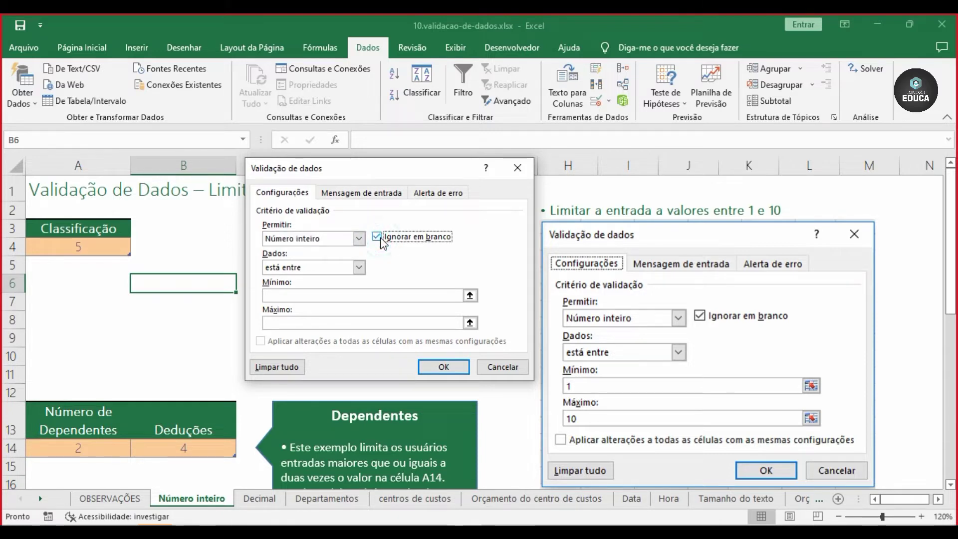
{"action": "left_click", "coordinate": [380, 238]}
{"action": "left_click", "coordinate": [379, 238]}
{"action": "left_click", "coordinate": [379, 238]}
{"action": "left_click", "coordinate": [379, 238]}
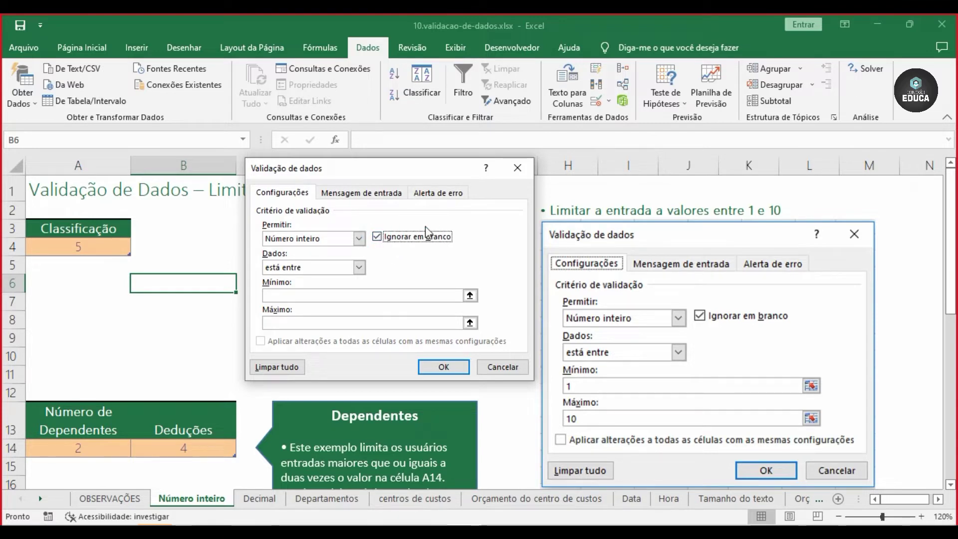
Set the rule's condition to está entre, with a minimum of 1 and a maximum of 10
{"action": "left_click", "coordinate": [360, 268]}
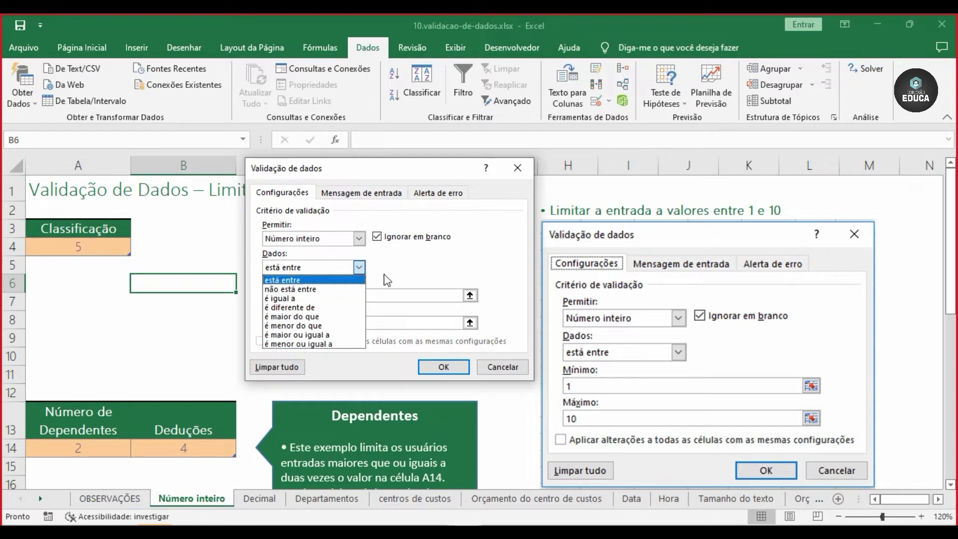
{"action": "left_click", "coordinate": [415, 269]}
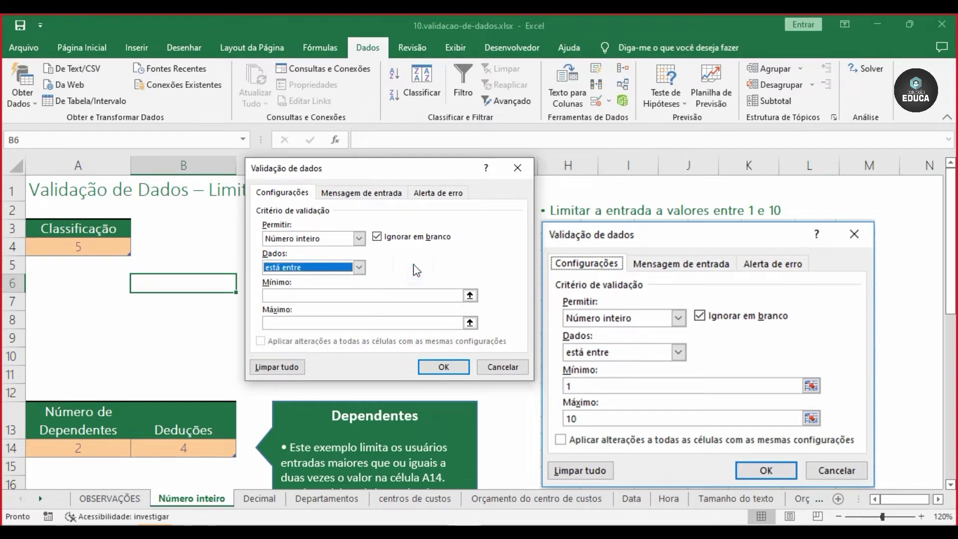
{"action": "left_click", "coordinate": [360, 268]}
{"action": "left_click", "coordinate": [336, 282]}
{"action": "left_click", "coordinate": [281, 296]}
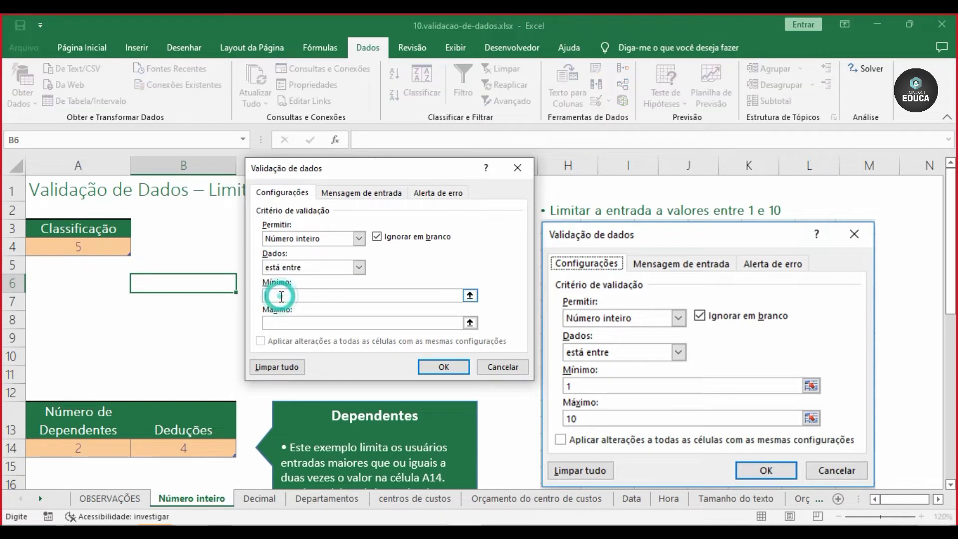
{"action": "left_click", "coordinate": [289, 324]}
{"action": "type", "text": "10"}
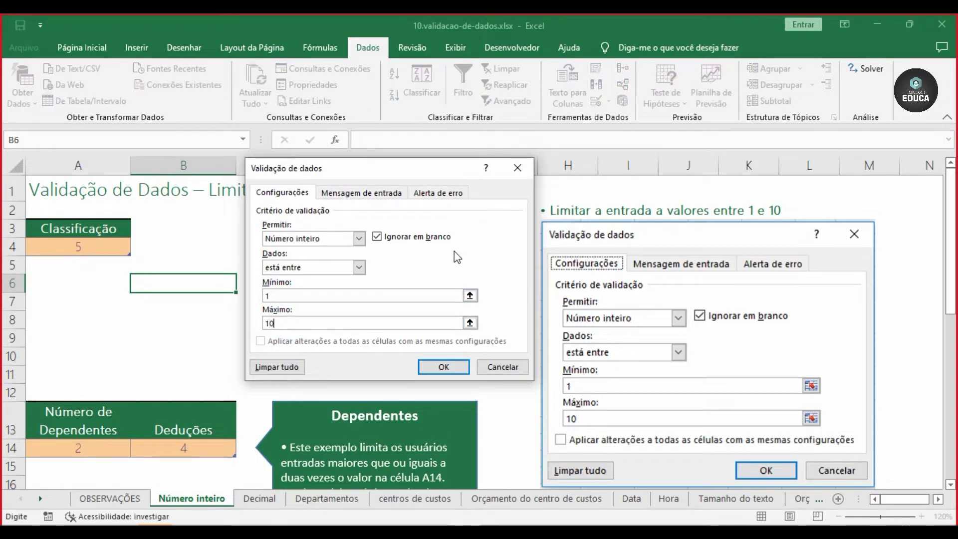
{"action": "left_click", "coordinate": [463, 253]}
{"action": "left_click", "coordinate": [226, 413]}
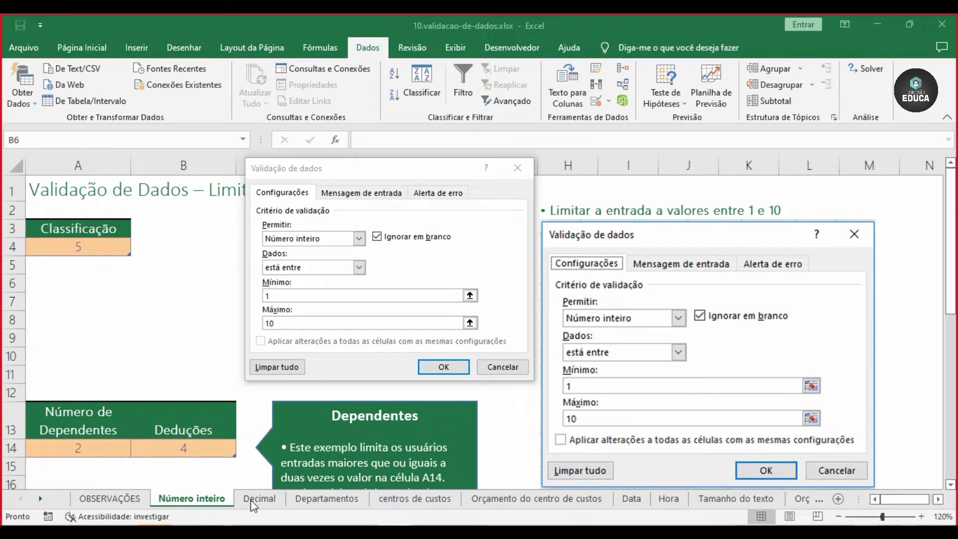
Examine the rule's criteria, input message and error alert settings without changing them
{"action": "left_click", "coordinate": [369, 193]}
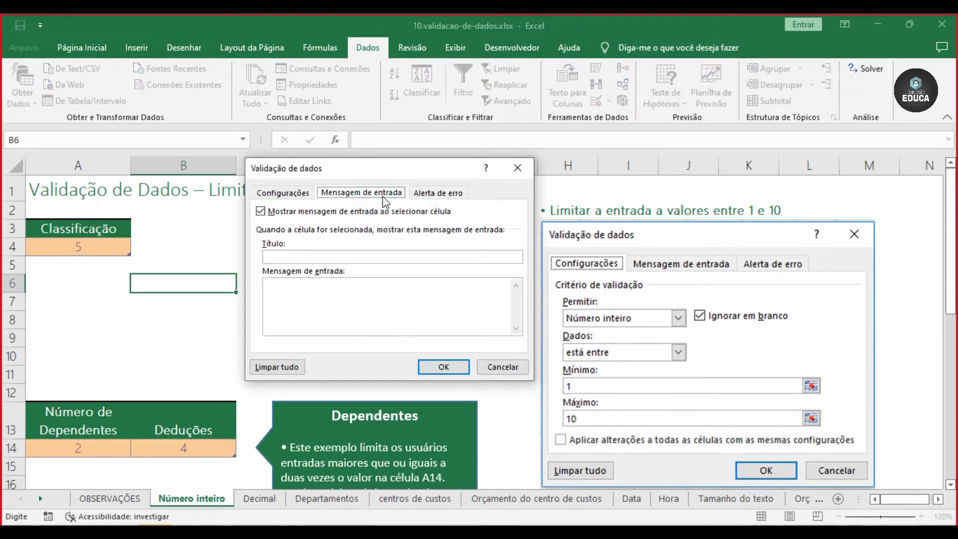
{"action": "left_click", "coordinate": [427, 193]}
{"action": "left_click", "coordinate": [342, 194]}
{"action": "left_click", "coordinate": [424, 194]}
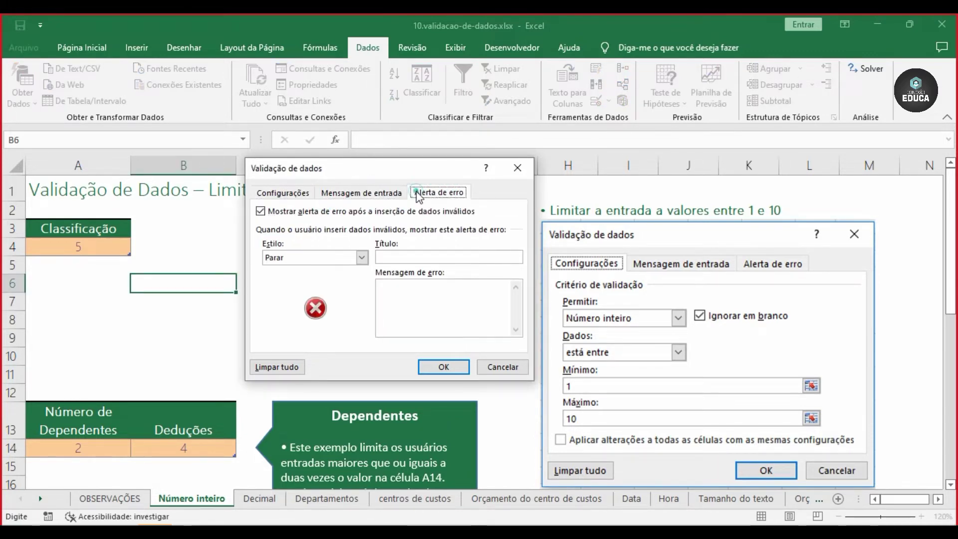
{"action": "left_click", "coordinate": [349, 194]}
{"action": "left_click", "coordinate": [275, 195]}
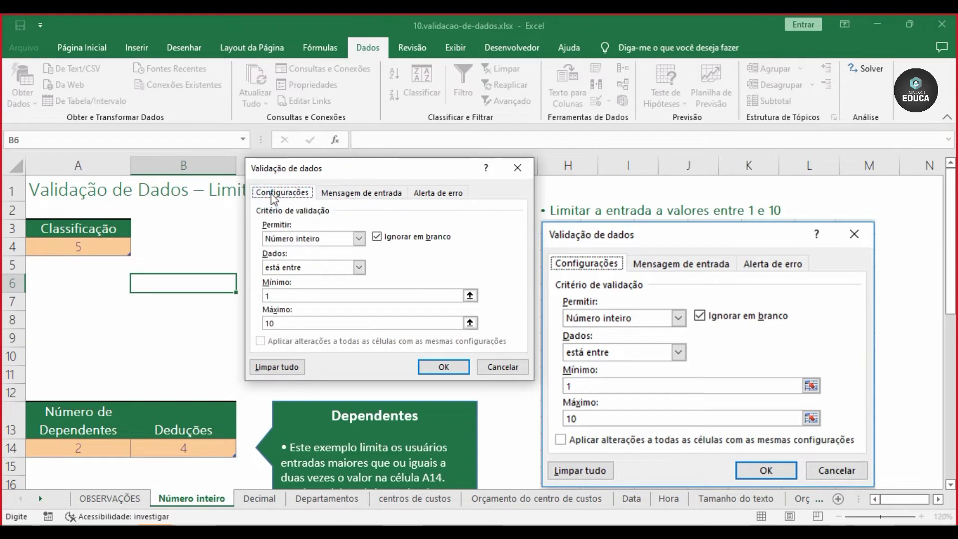
{"action": "left_click", "coordinate": [331, 195]}
{"action": "left_click", "coordinate": [437, 195]}
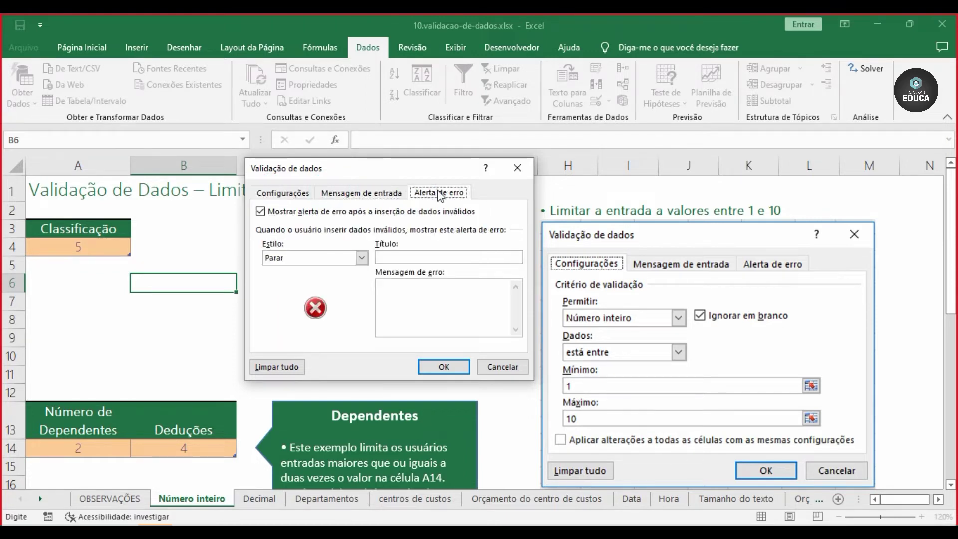
{"action": "left_click", "coordinate": [364, 192]}
{"action": "left_click", "coordinate": [297, 192]}
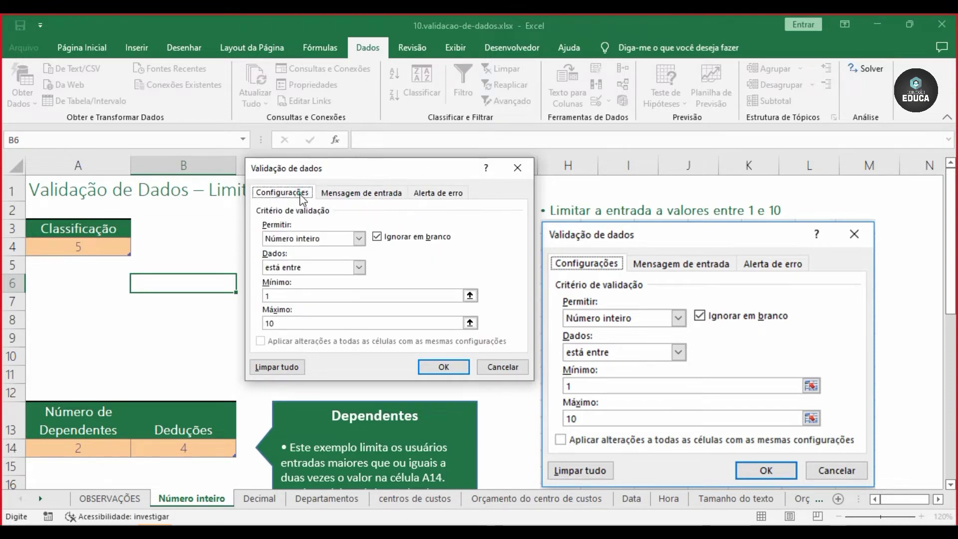
{"action": "left_click", "coordinate": [352, 193]}
{"action": "left_click", "coordinate": [455, 193]}
{"action": "left_click", "coordinate": [370, 194]}
{"action": "left_click", "coordinate": [279, 194]}
Give the rule an input message titled "Aviso" with the text "Por favor preencha valores entre 1 e 10"
{"action": "left_click", "coordinate": [387, 194]}
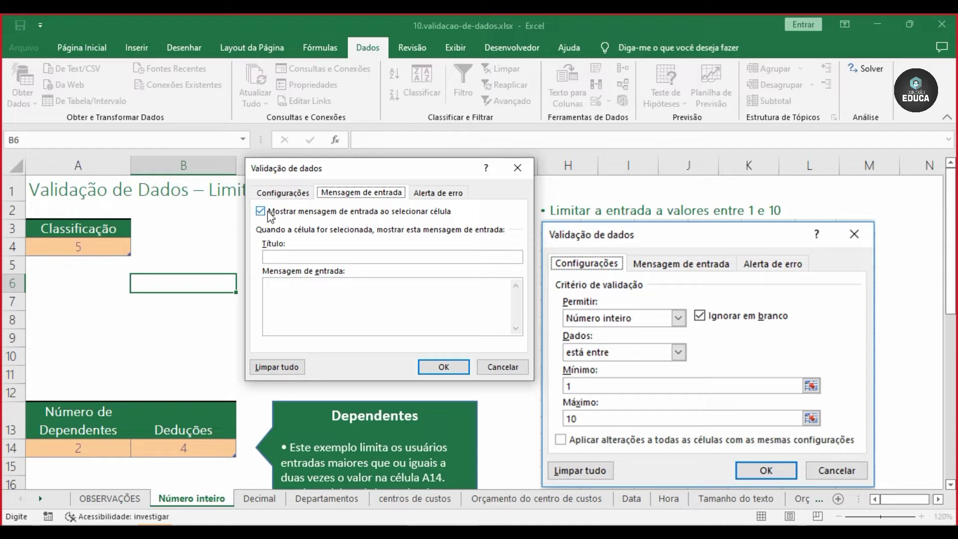
{"action": "left_click", "coordinate": [340, 255]}
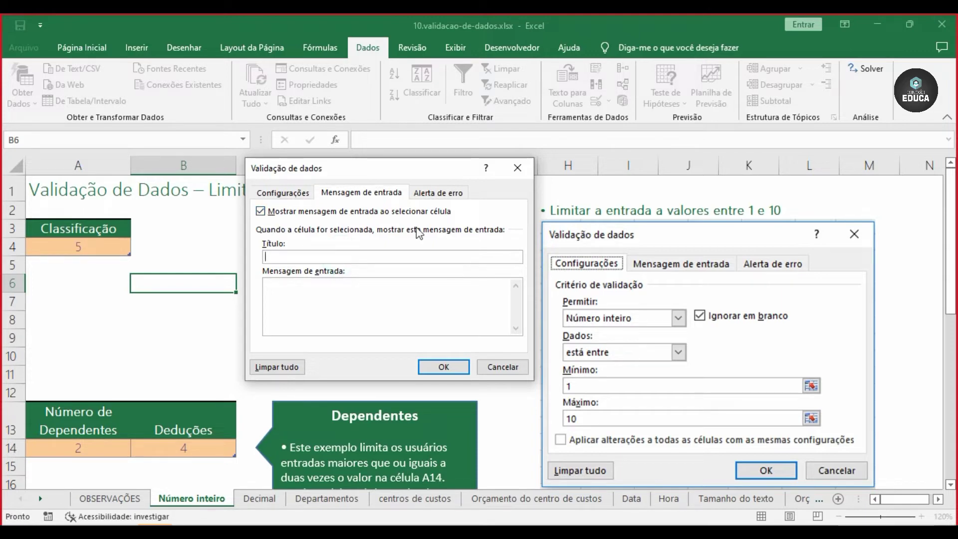
{"action": "type", "text": "Aviso"}
{"action": "left_click", "coordinate": [390, 288]}
{"action": "type", "text": "P"}
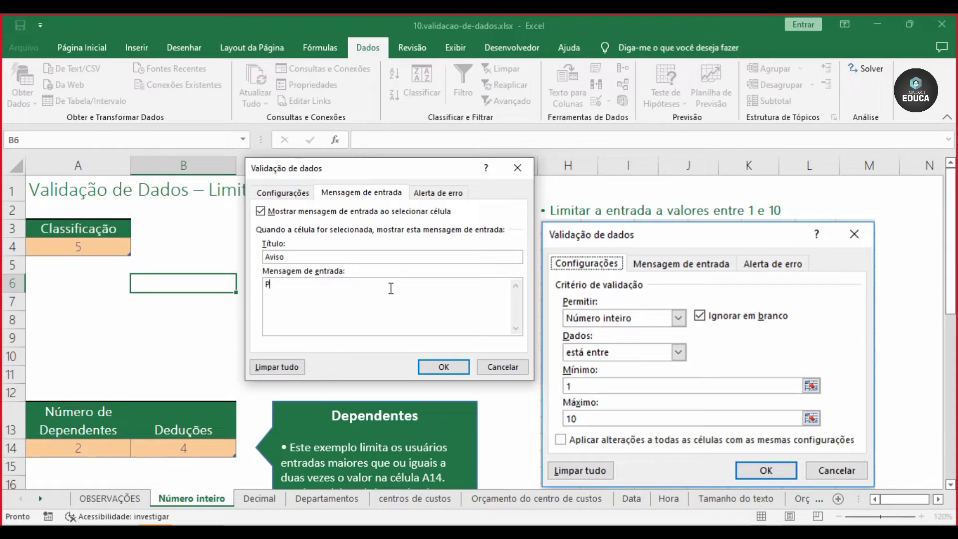
{"action": "type", "text": "or favo"}
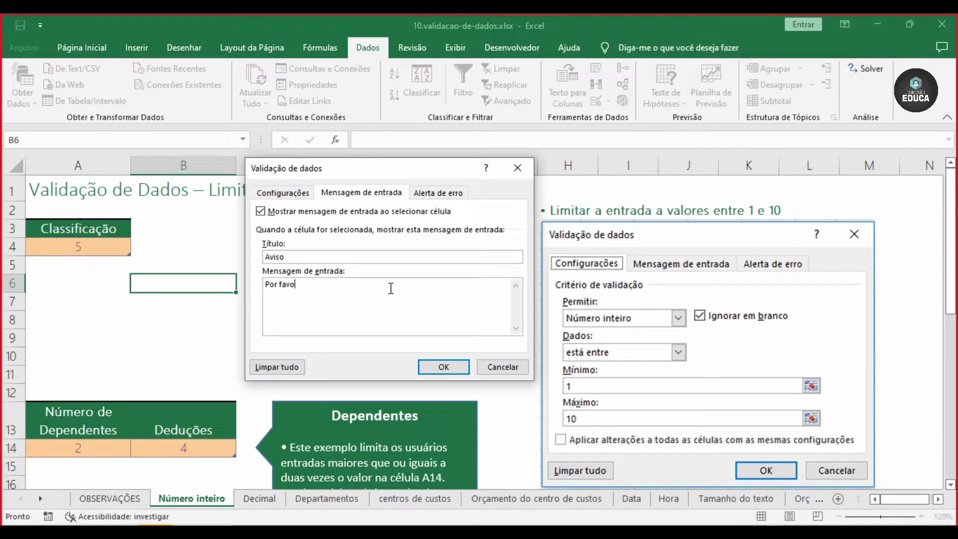
{"action": "type", "text": "r preencha valores entre 1 e 10"}
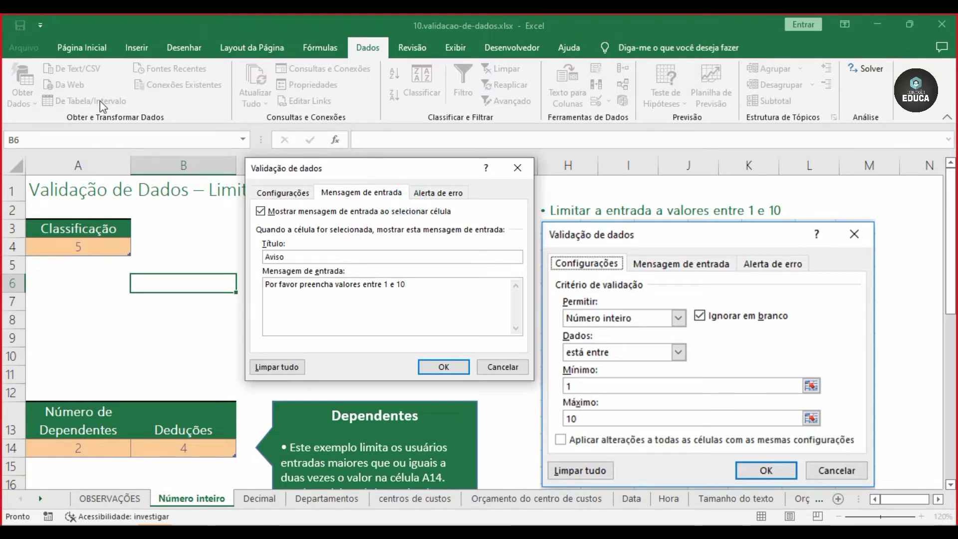
Give the rule an error alert titled "Ooops!" with the message "Você digitou um valor diferente do permitido."
{"action": "left_click", "coordinate": [442, 195]}
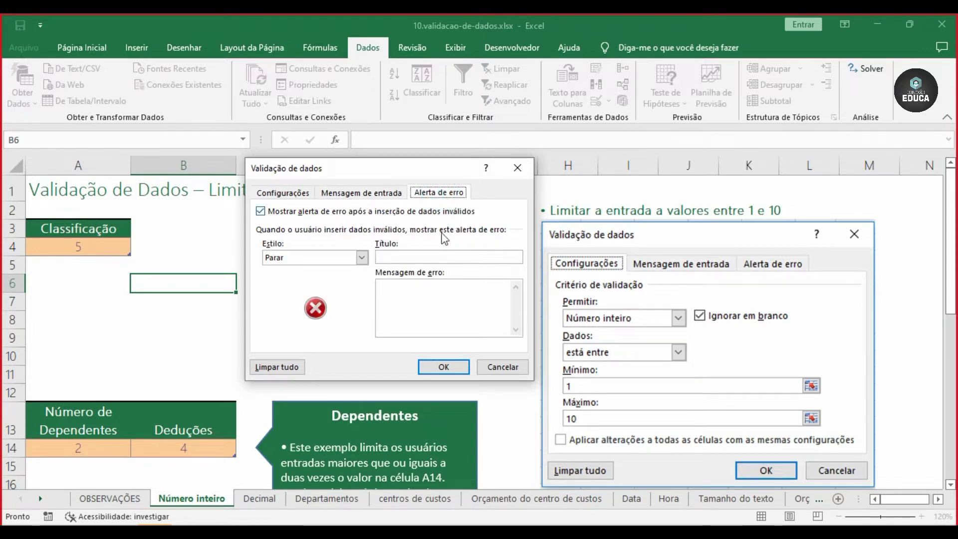
{"action": "left_click", "coordinate": [419, 258]}
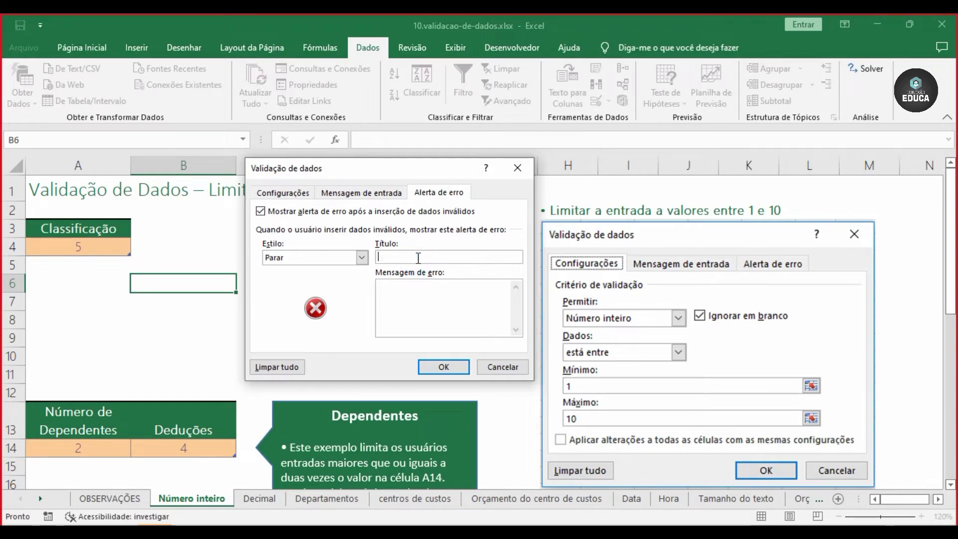
{"action": "type", "text": "Ooops!"}
{"action": "left_click", "coordinate": [405, 294]}
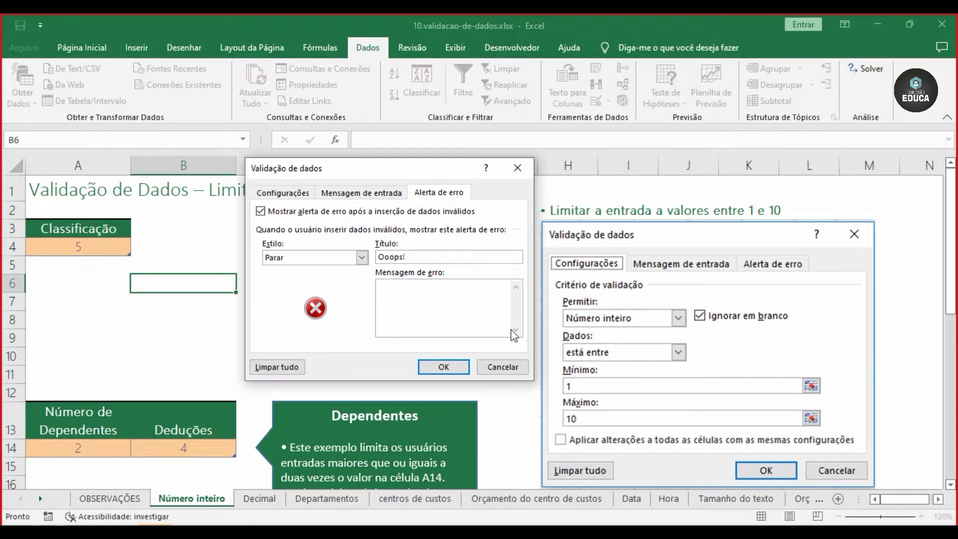
{"action": "type", "text": "Você digitou"}
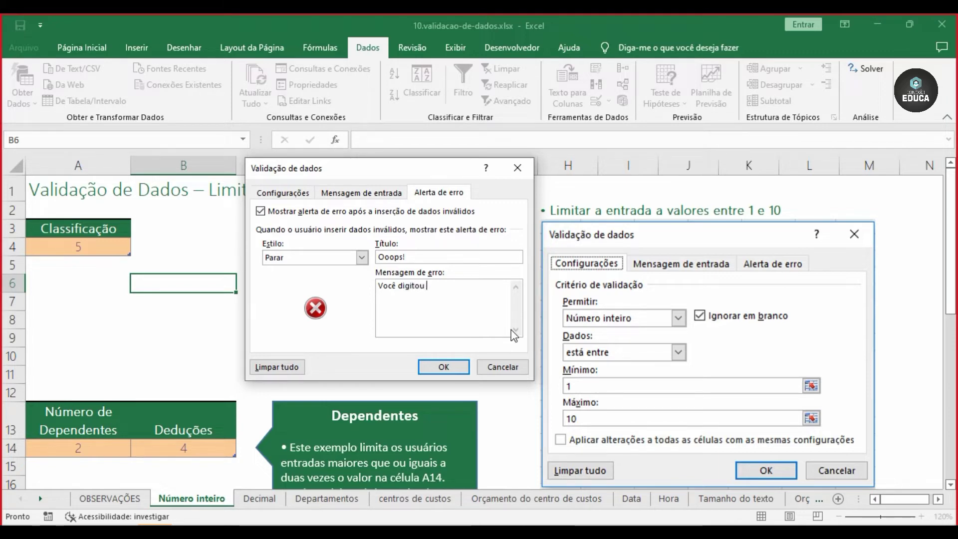
{"action": "type", "text": " um valor "}
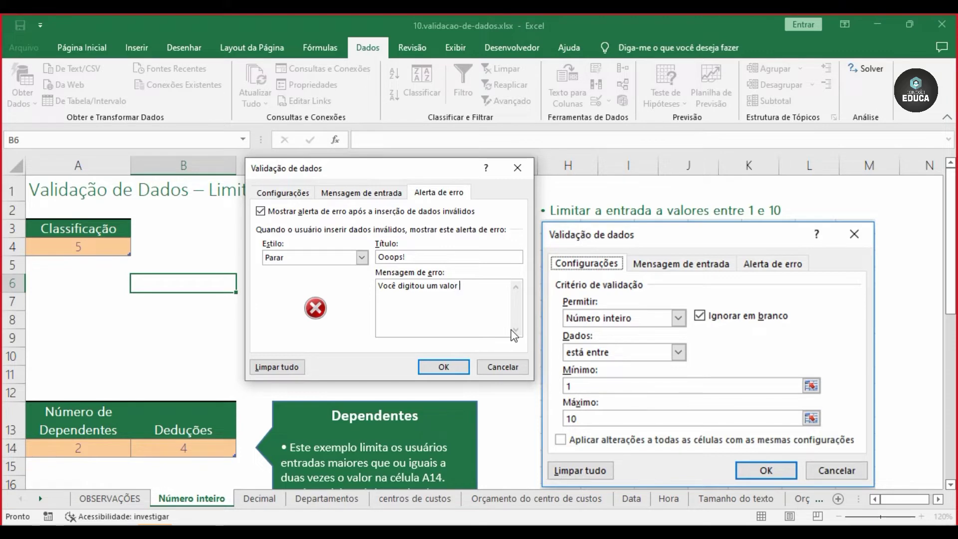
{"action": "type", "text": "entdifer"}
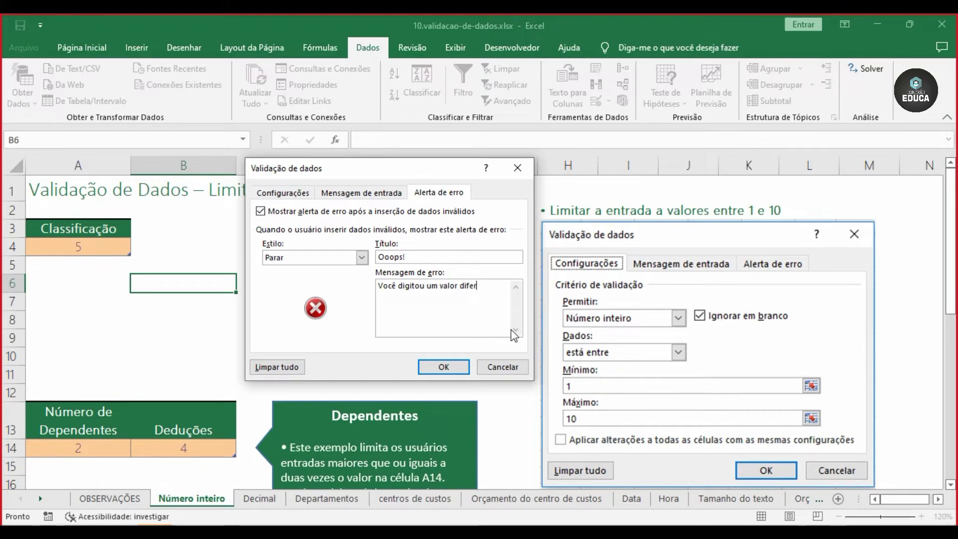
{"action": "type", "text": "ente do permi"}
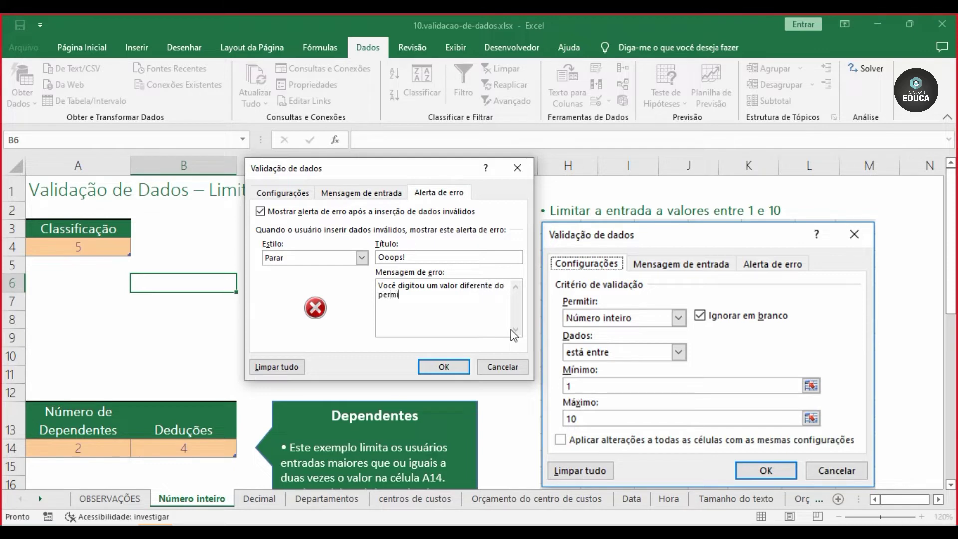
{"action": "type", "text": "tido."}
Review the rule's criteria, input message and error alert, and apply the rule to cell B6
{"action": "left_click", "coordinate": [352, 192]}
{"action": "left_click", "coordinate": [449, 192]}
{"action": "left_click", "coordinate": [403, 193]}
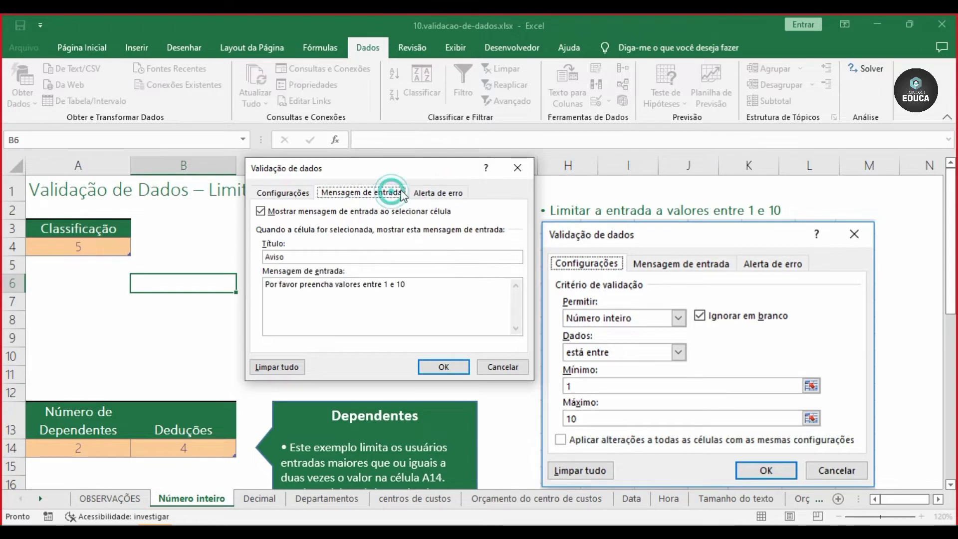
{"action": "left_click", "coordinate": [438, 193]}
{"action": "left_click", "coordinate": [377, 192]}
{"action": "left_click", "coordinate": [450, 193]}
{"action": "left_click", "coordinate": [376, 193]}
{"action": "left_click", "coordinate": [282, 193]}
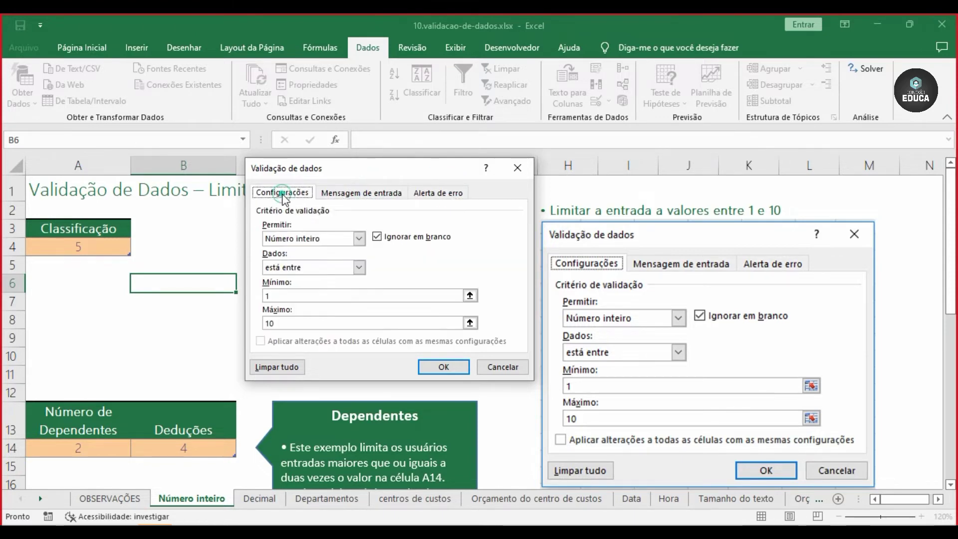
{"action": "left_click", "coordinate": [362, 193]}
{"action": "left_click", "coordinate": [425, 193]}
{"action": "left_click", "coordinate": [367, 193]}
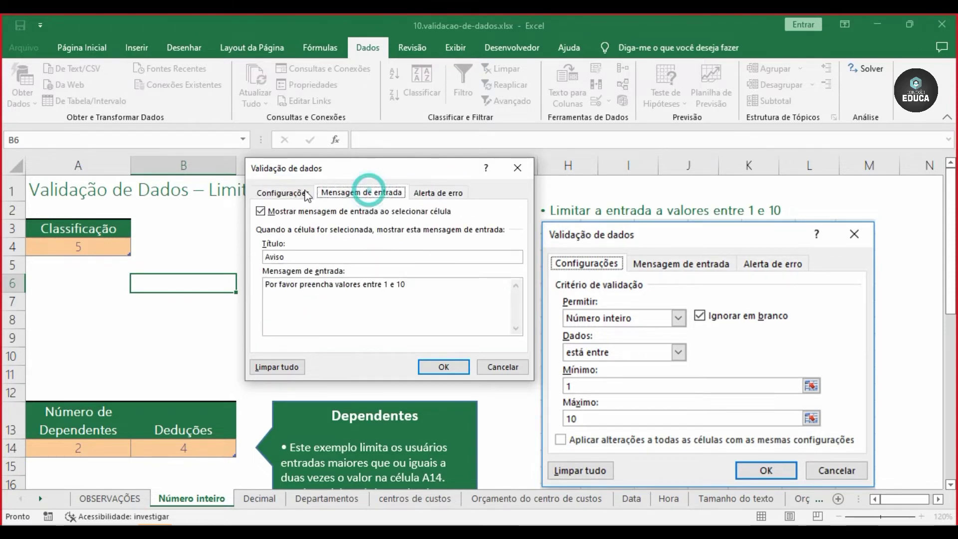
{"action": "left_click", "coordinate": [424, 194]}
{"action": "left_click", "coordinate": [350, 193]}
{"action": "left_click", "coordinate": [282, 193]}
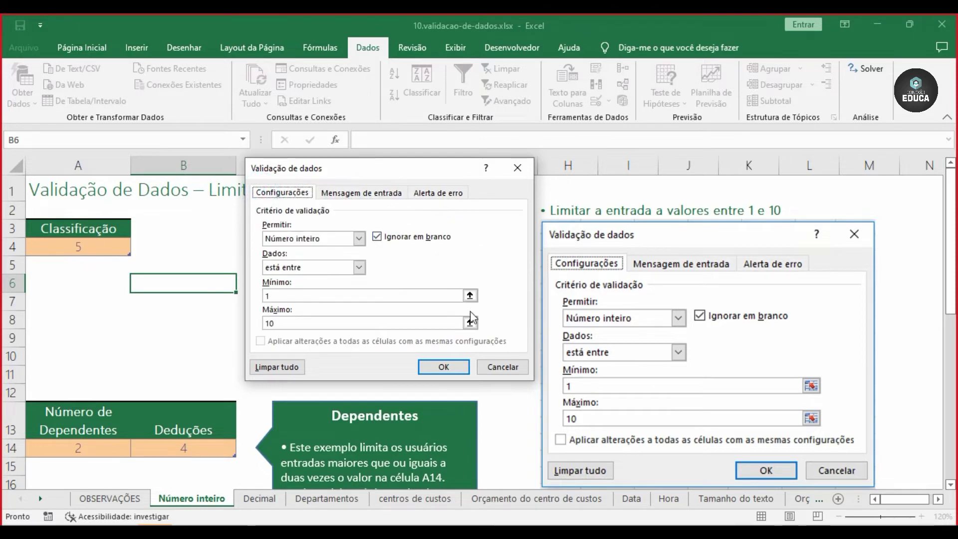
{"action": "left_click", "coordinate": [441, 367]}
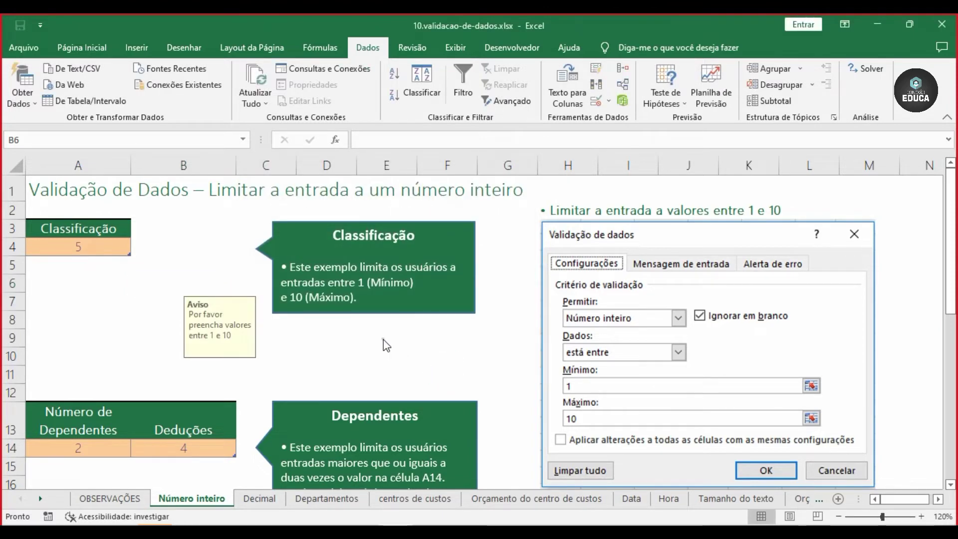
Fill cell B6 with yellow
{"action": "left_click", "coordinate": [71, 45]}
{"action": "left_click", "coordinate": [205, 95]}
{"action": "left_click", "coordinate": [343, 356]}
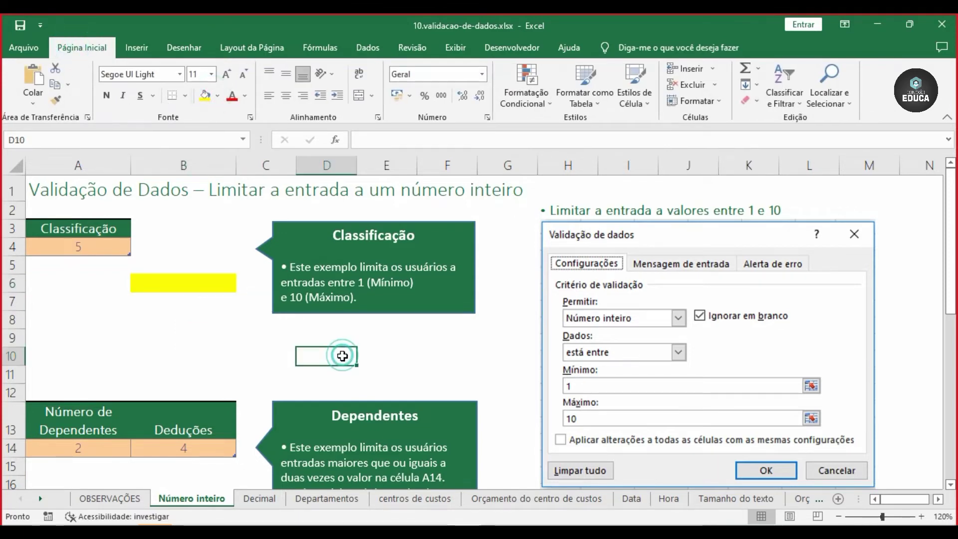
{"action": "left_click", "coordinate": [197, 338]}
{"action": "left_click", "coordinate": [100, 338]}
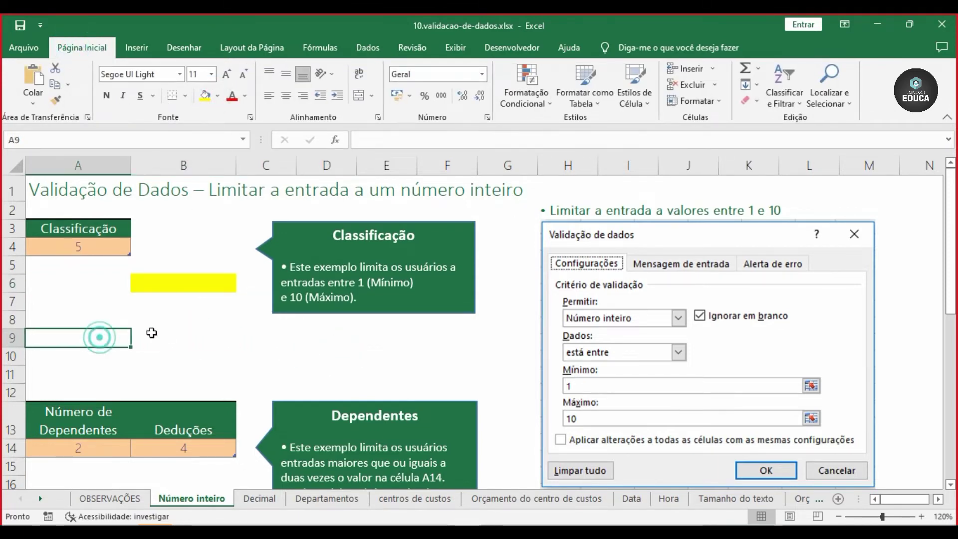
{"action": "left_click", "coordinate": [160, 333]}
{"action": "left_click", "coordinate": [275, 337]}
{"action": "left_click", "coordinate": [204, 333]}
{"action": "left_click", "coordinate": [75, 340]}
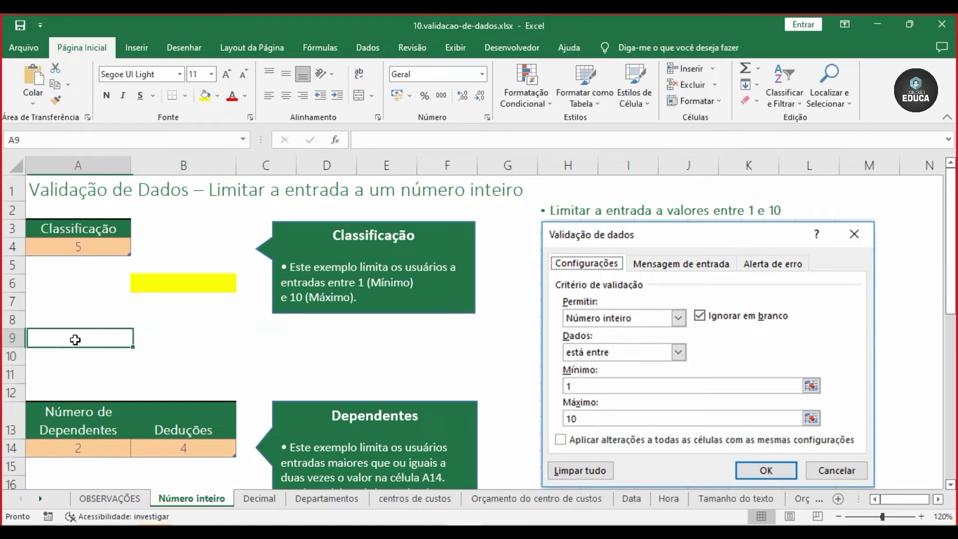
{"action": "left_click", "coordinate": [166, 336]}
Alternate the selection between cell B6 and the cells below it to examine when the input message shows
{"action": "left_click", "coordinate": [182, 282]}
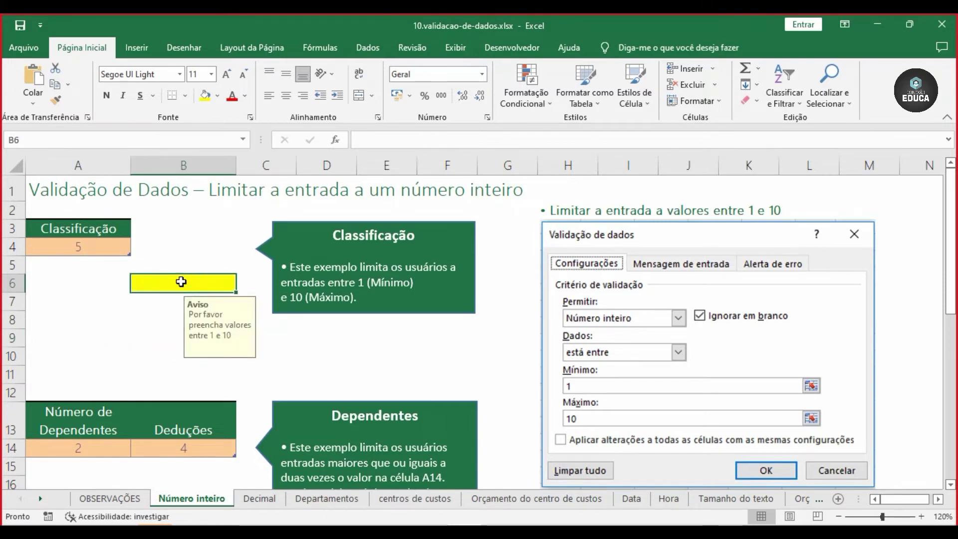
{"action": "left_click", "coordinate": [157, 334]}
{"action": "left_click", "coordinate": [182, 282]}
{"action": "left_click", "coordinate": [160, 332]}
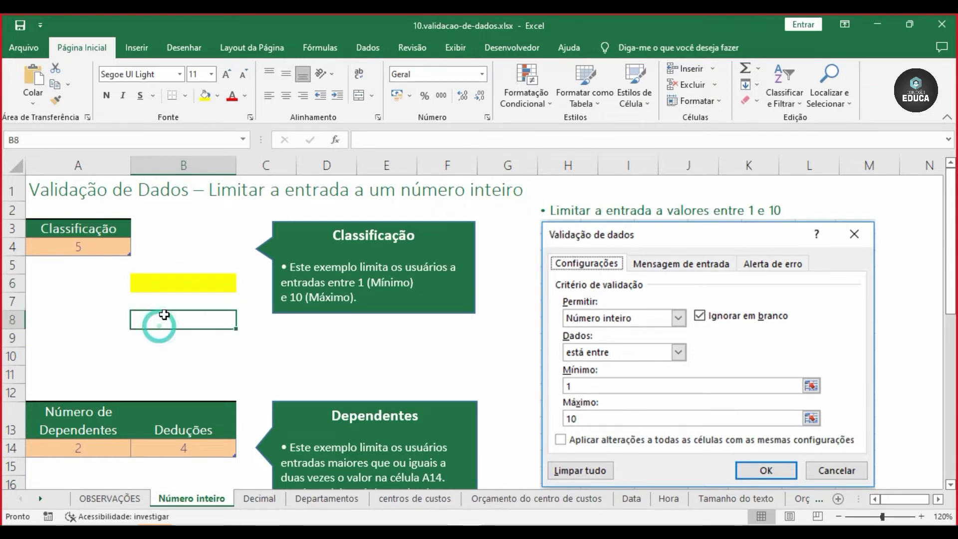
{"action": "left_click", "coordinate": [181, 282]}
{"action": "left_click", "coordinate": [157, 331]}
Try to enter 12 in cell B6, and cancel the entry from the error alert
{"action": "left_click", "coordinate": [188, 282]}
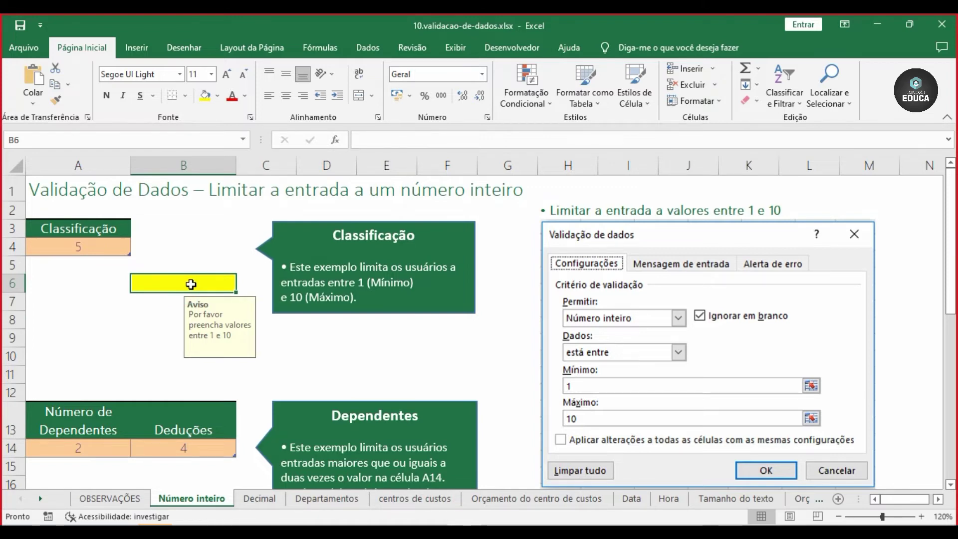
{"action": "type", "text": "12"}
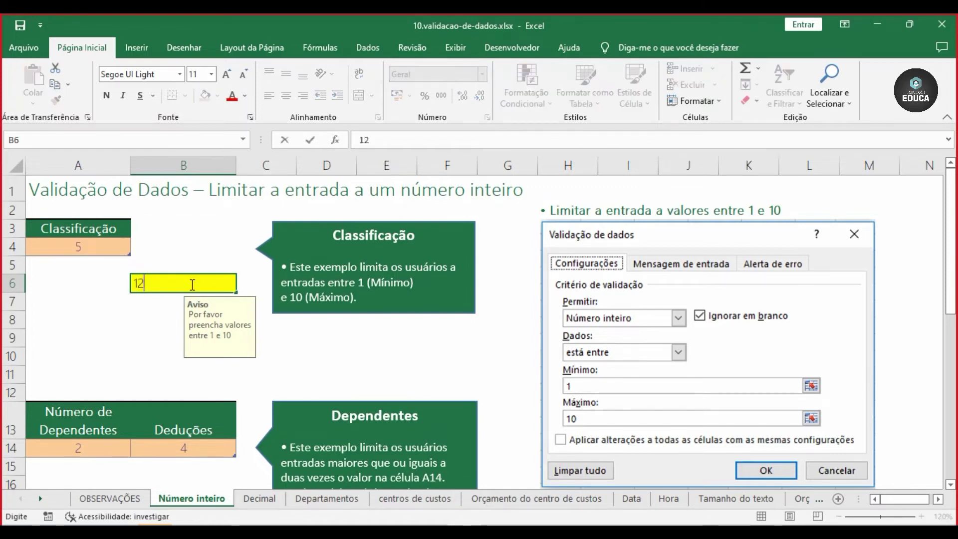
{"action": "key", "text": "Return"}
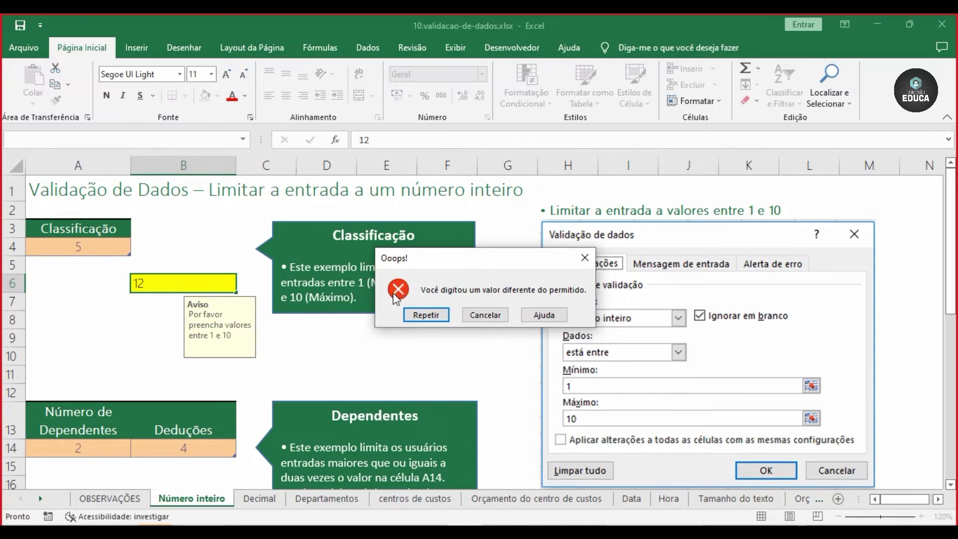
{"action": "left_click", "coordinate": [466, 315]}
Switch between an empty cell in column D and cell B6 to check B6's input message, ending on B6
{"action": "left_click", "coordinate": [309, 337]}
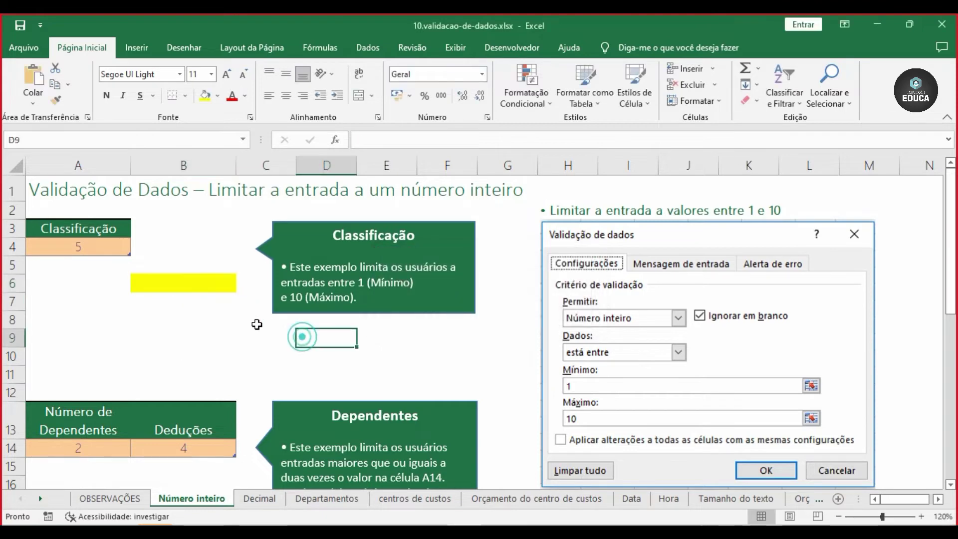
{"action": "left_click", "coordinate": [196, 286]}
{"action": "left_click", "coordinate": [311, 342]}
{"action": "left_click", "coordinate": [202, 287]}
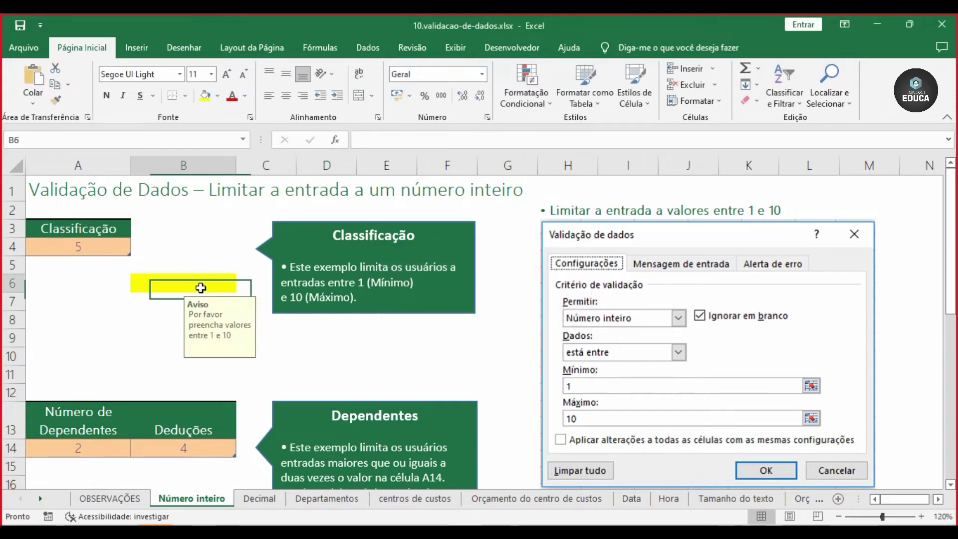
{"action": "left_click", "coordinate": [341, 344]}
{"action": "left_click", "coordinate": [210, 278]}
{"action": "left_click", "coordinate": [209, 277]}
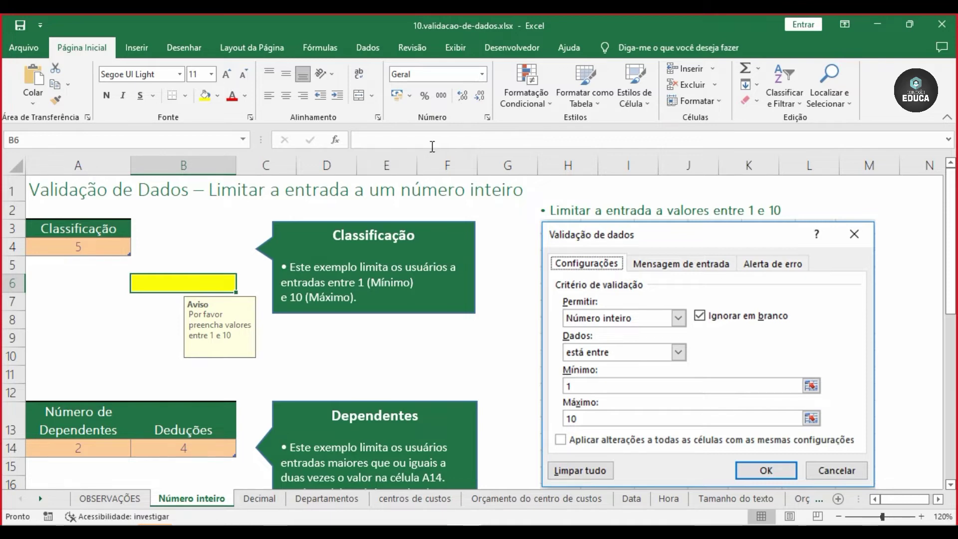
Reopen cell B6's validation rule, review its messages, and confirm Parar as the error alert style
{"action": "left_click", "coordinate": [368, 48]}
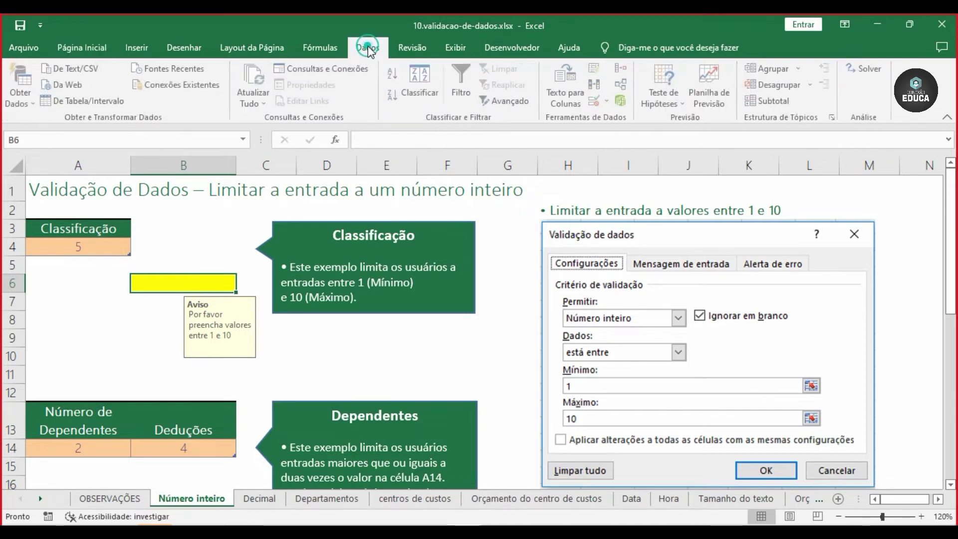
{"action": "left_click", "coordinate": [603, 102]}
{"action": "left_click", "coordinate": [615, 118]}
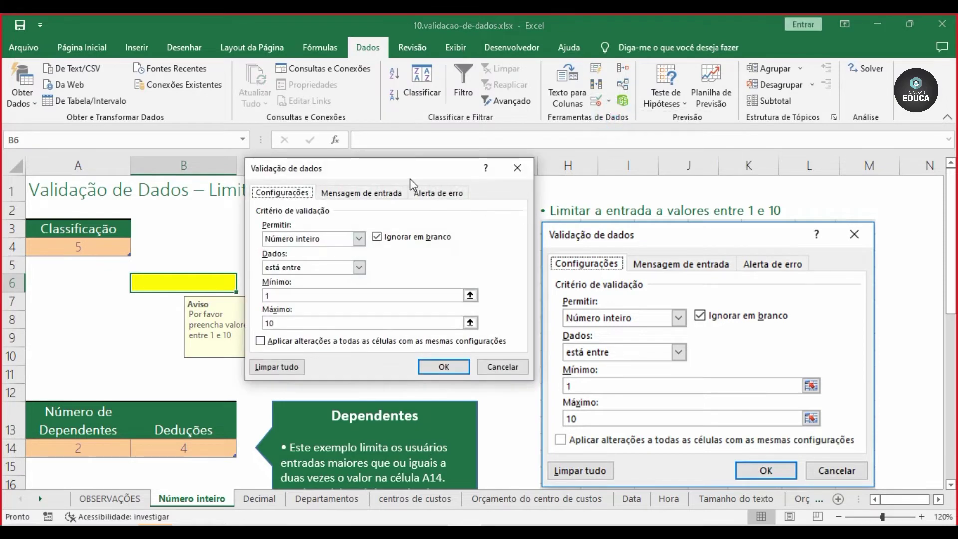
{"action": "left_click_drag", "start_coordinate": [399, 169], "coordinate": [578, 162]}
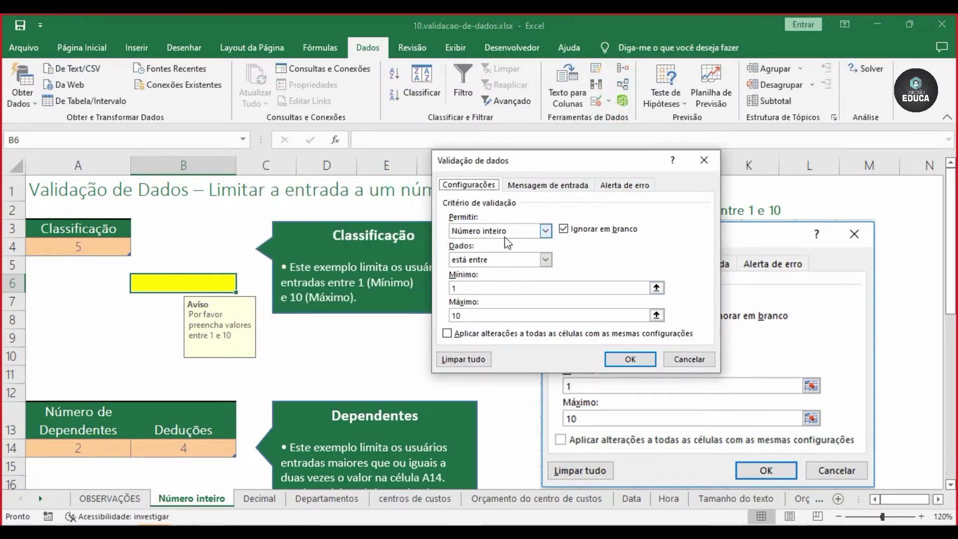
{"action": "left_click", "coordinate": [539, 186]}
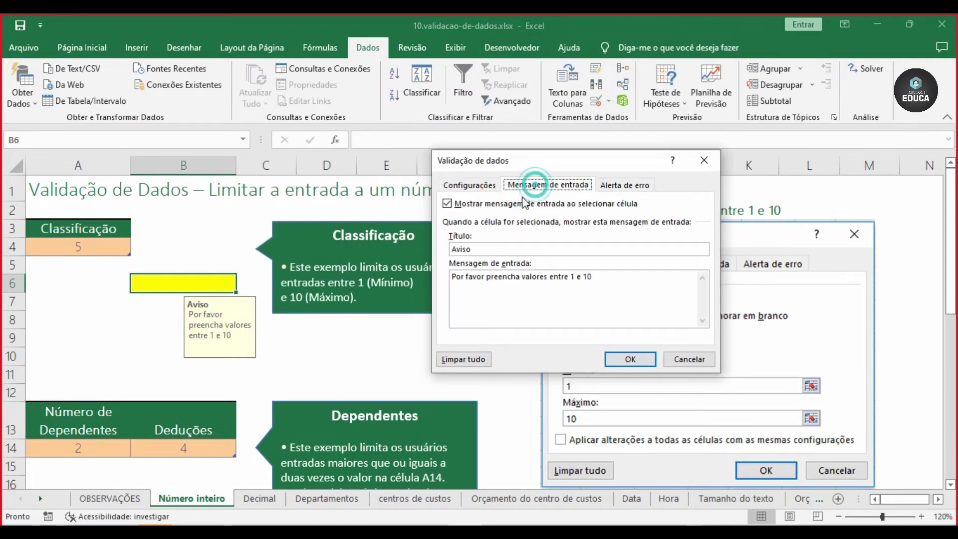
{"action": "left_click", "coordinate": [624, 185]}
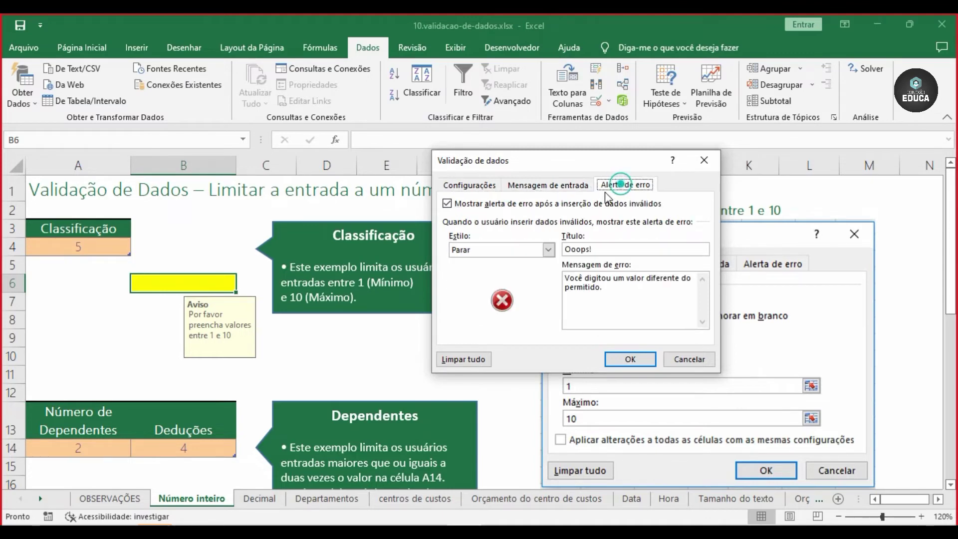
{"action": "left_click", "coordinate": [550, 250]}
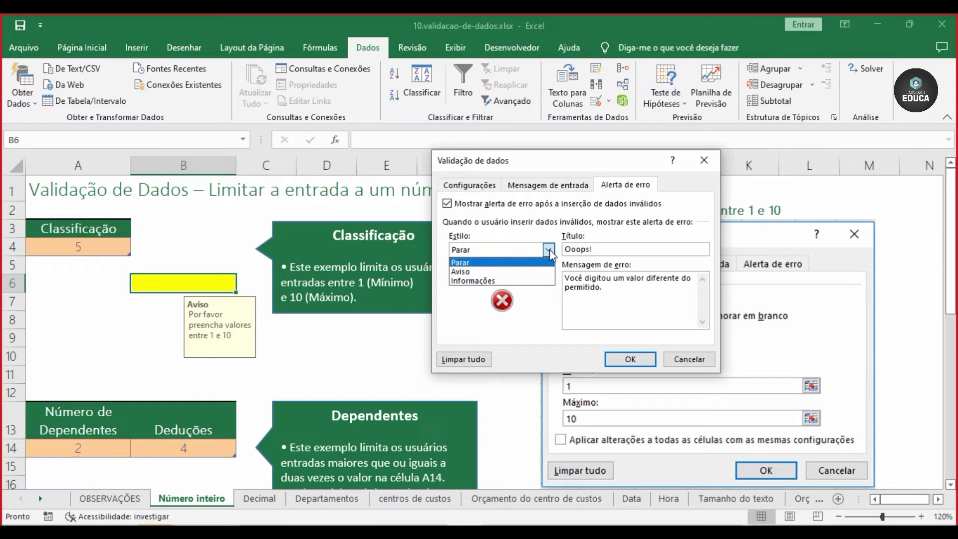
{"action": "left_click", "coordinate": [475, 262]}
{"action": "left_click", "coordinate": [615, 357]}
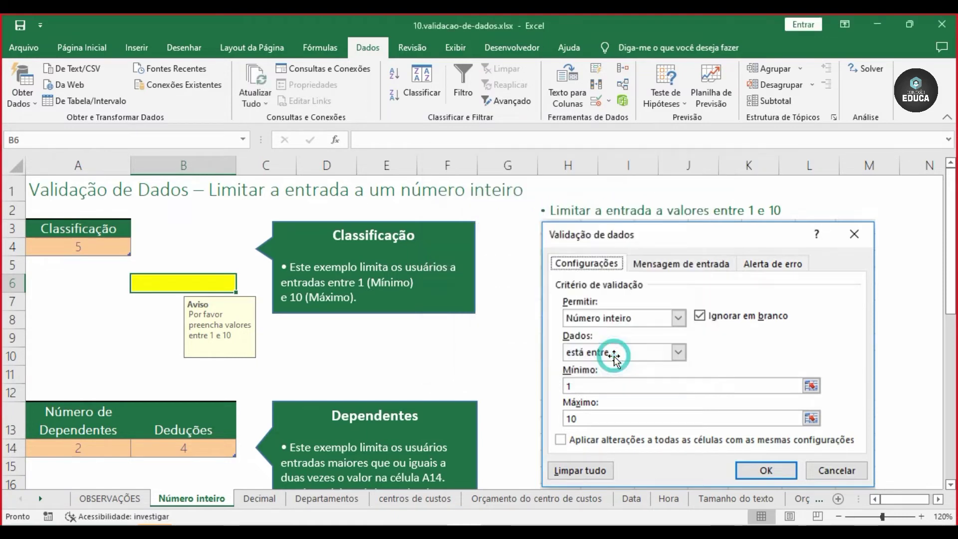
Try to enter 12 in cell B6, retry the entry several times from the error alert, and cancel it
{"action": "left_click", "coordinate": [295, 311]}
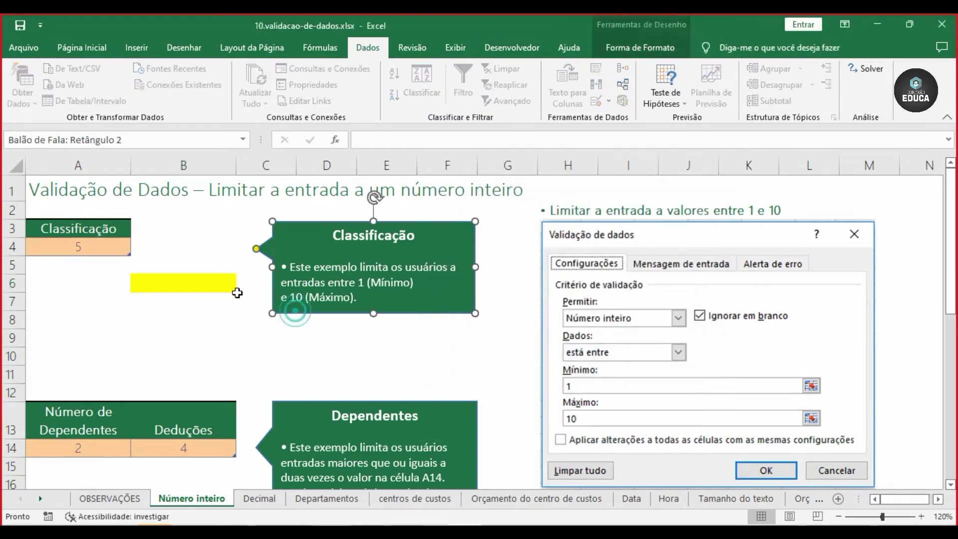
{"action": "left_click", "coordinate": [208, 280]}
{"action": "type", "text": "12"}
{"action": "key", "text": "Return"}
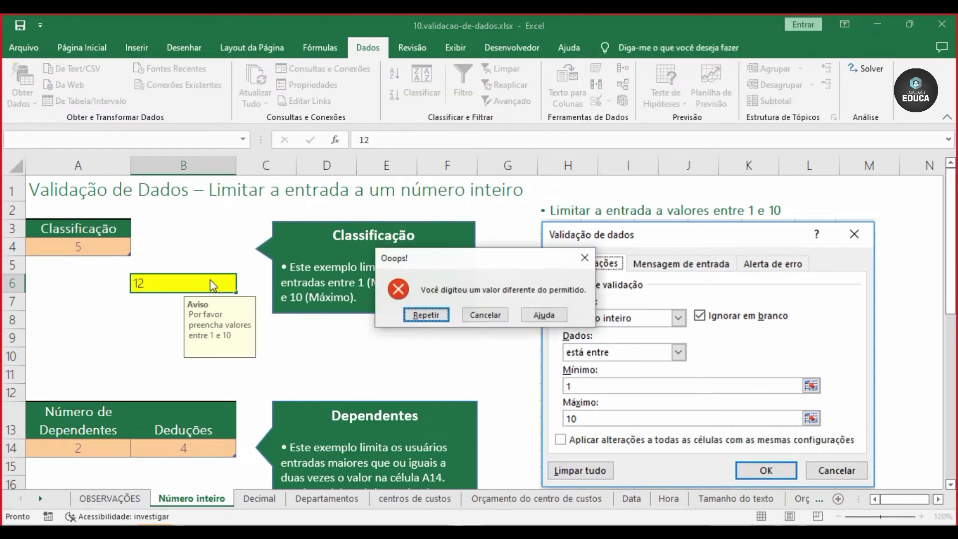
{"action": "left_click", "coordinate": [417, 315]}
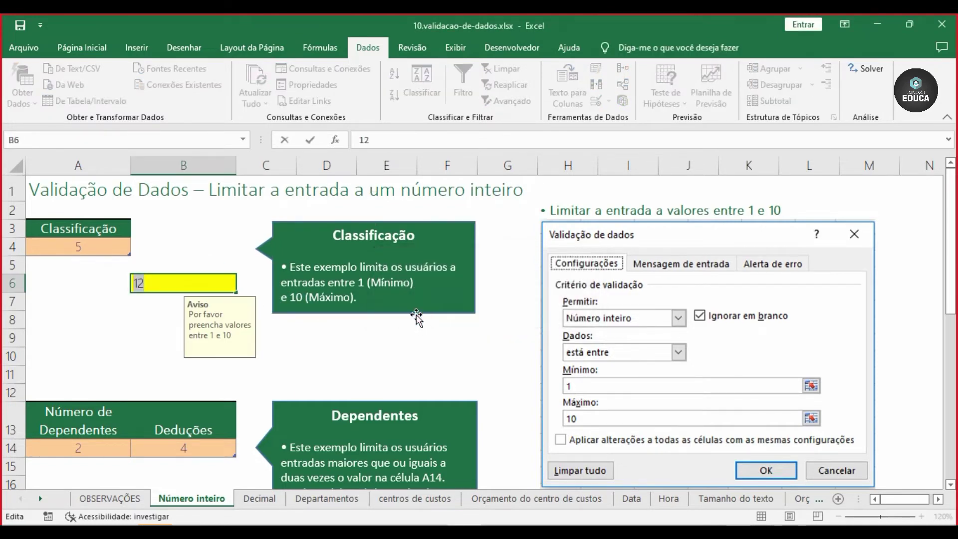
{"action": "left_click", "coordinate": [287, 352]}
{"action": "left_click", "coordinate": [421, 312]}
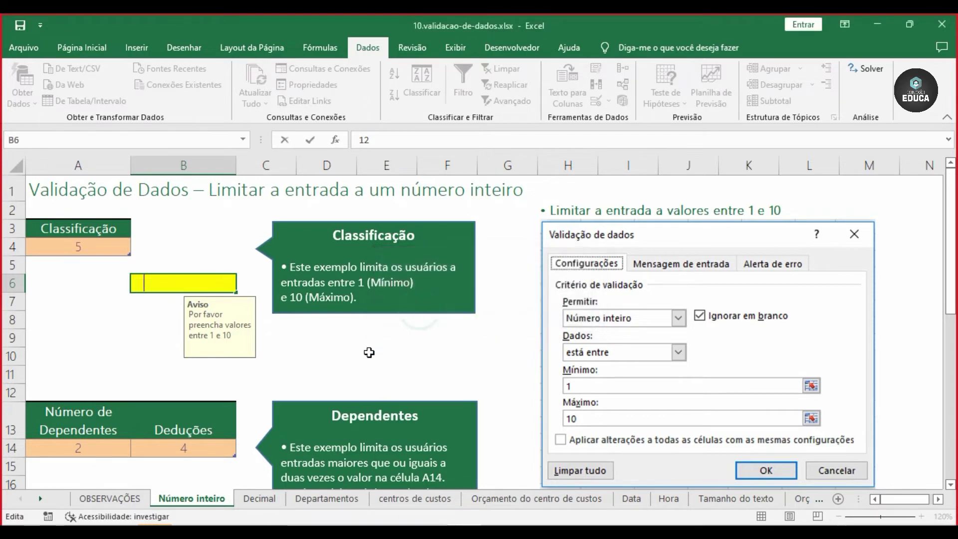
{"action": "left_click", "coordinate": [373, 344]}
{"action": "left_click", "coordinate": [427, 313]}
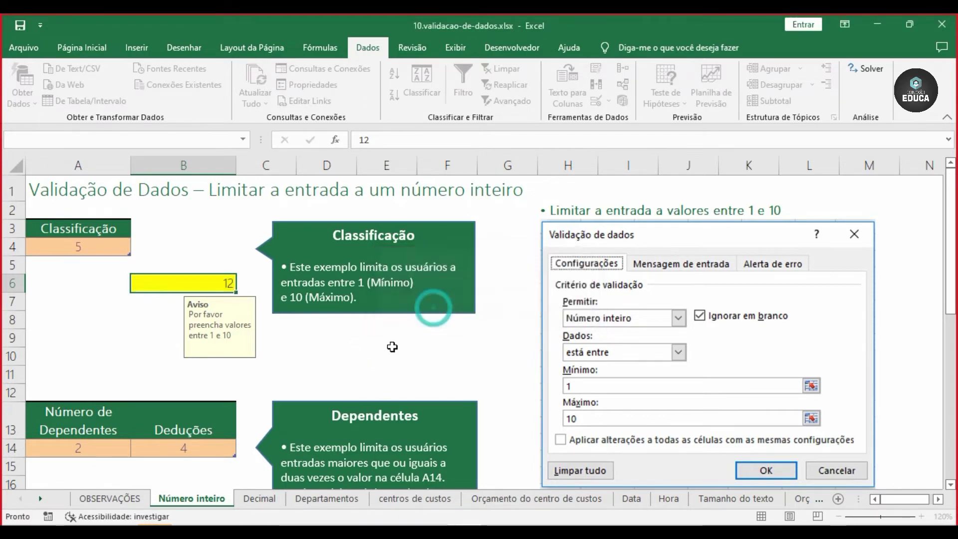
{"action": "left_click", "coordinate": [399, 342]}
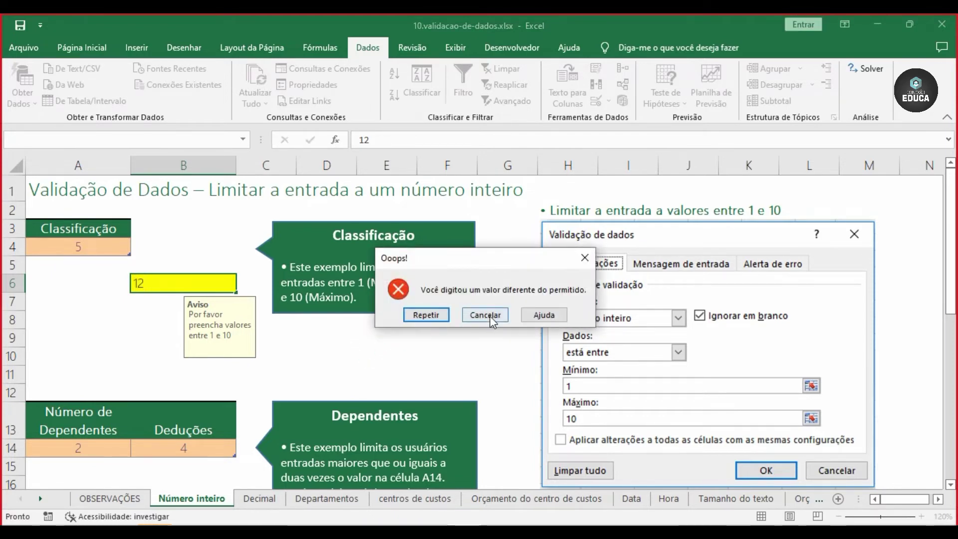
{"action": "left_click", "coordinate": [491, 319]}
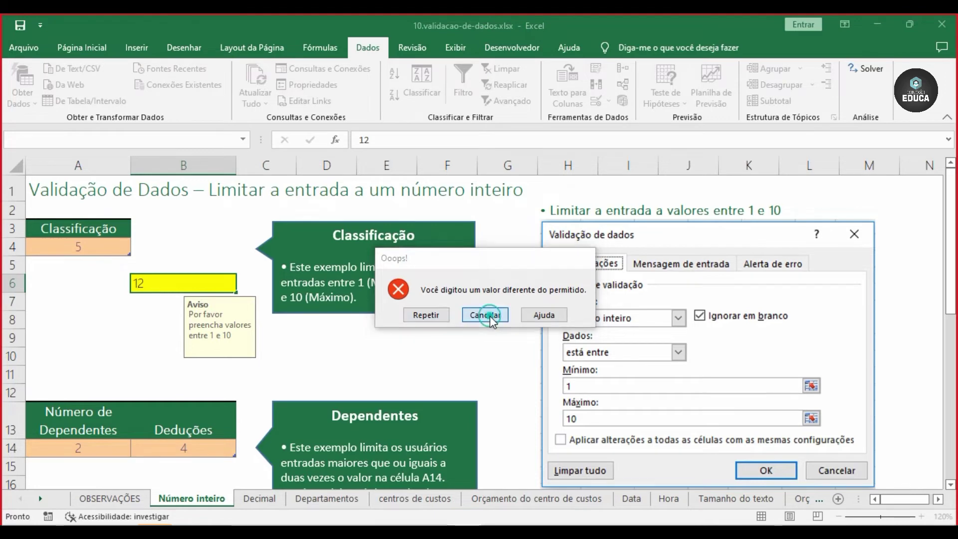
{"action": "left_click", "coordinate": [298, 360]}
Open cell B6's validation rule, compare the Aviso and Parar error alert styles, and apply Aviso
{"action": "left_click", "coordinate": [208, 285]}
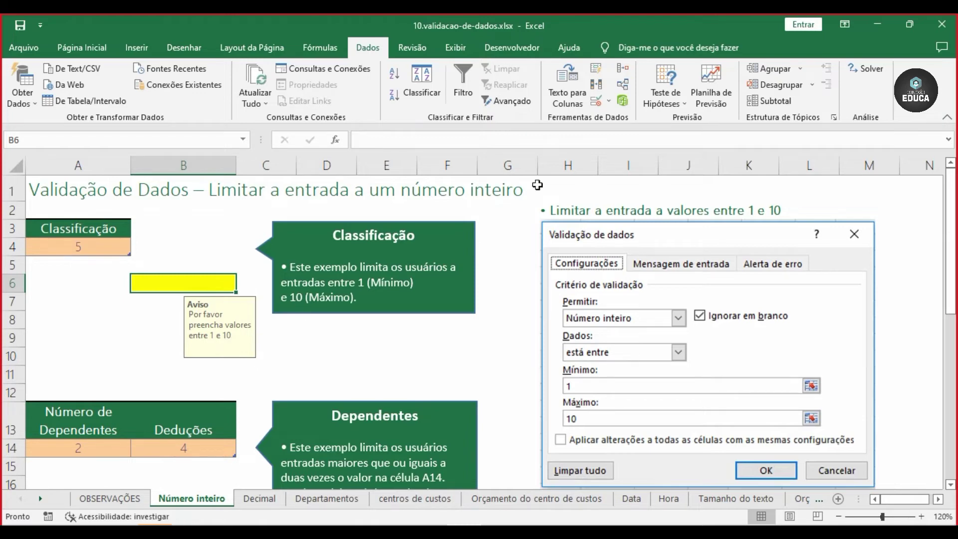
{"action": "left_click", "coordinate": [608, 101]}
{"action": "left_click", "coordinate": [620, 120]}
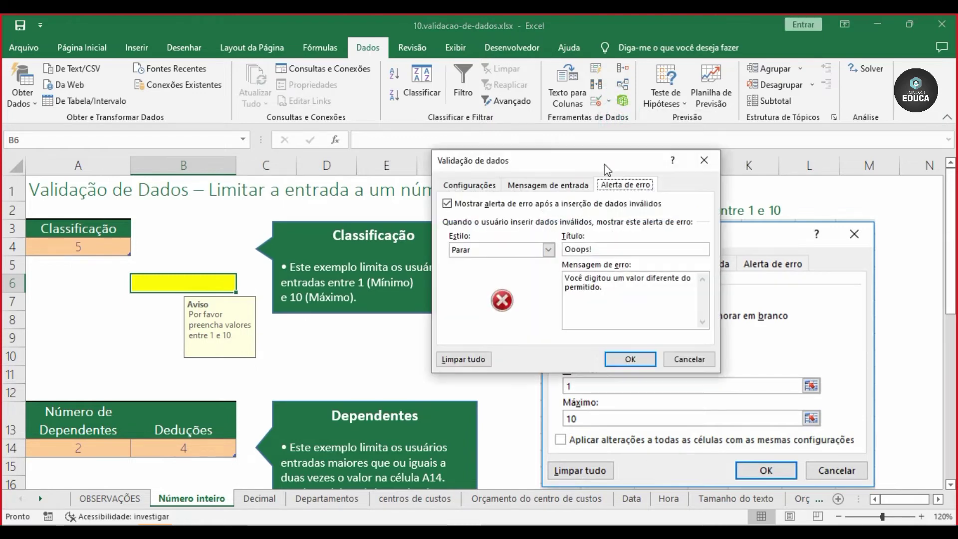
{"action": "left_click", "coordinate": [550, 250]}
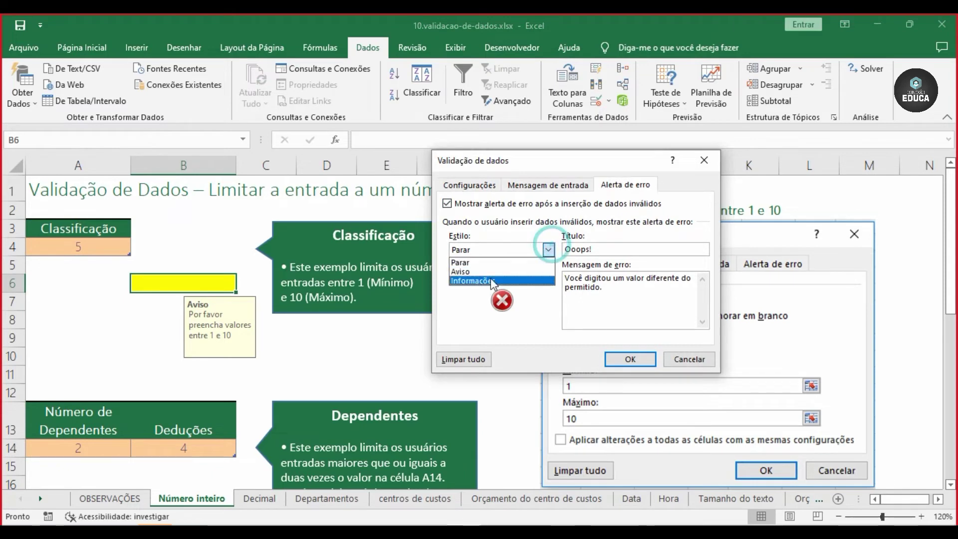
{"action": "left_click", "coordinate": [491, 269]}
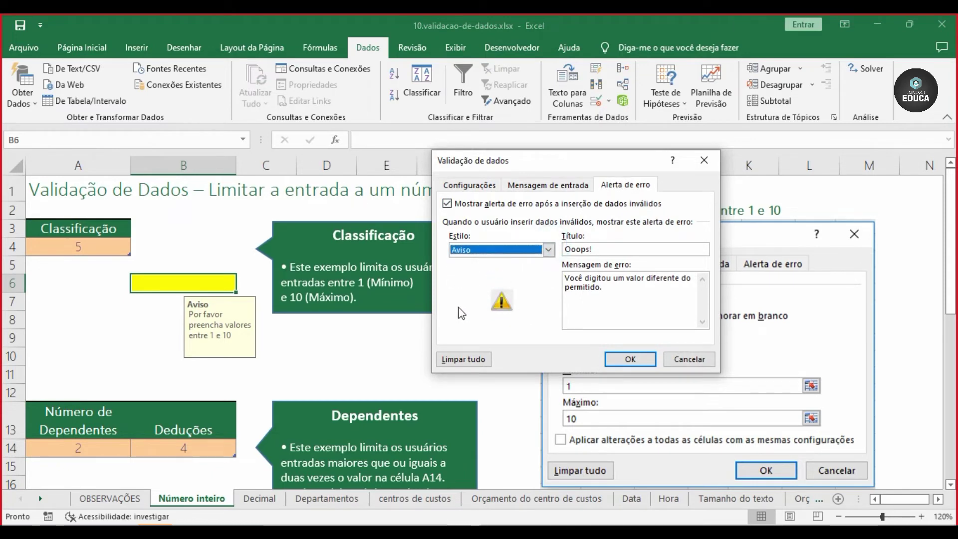
{"action": "left_click", "coordinate": [549, 250]}
{"action": "left_click", "coordinate": [503, 260]}
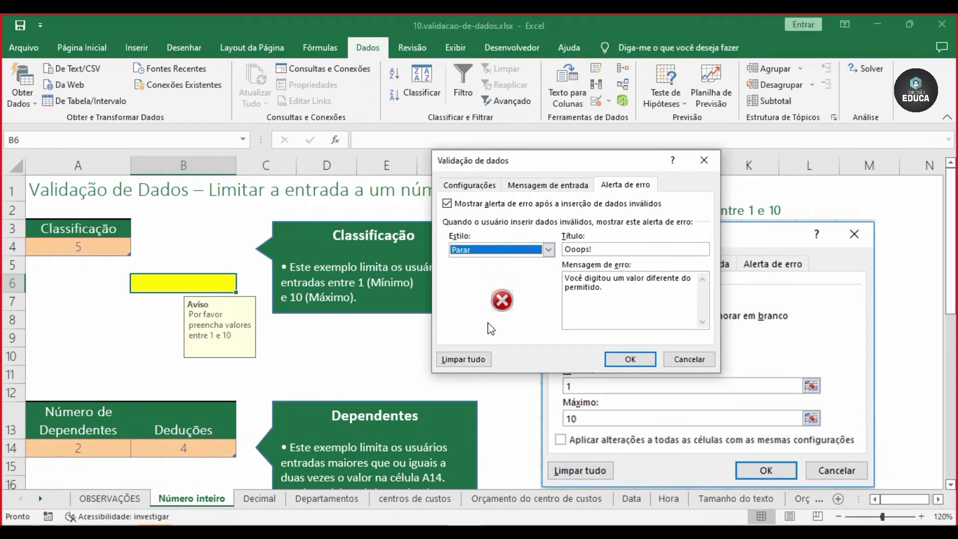
{"action": "left_click", "coordinate": [549, 249]}
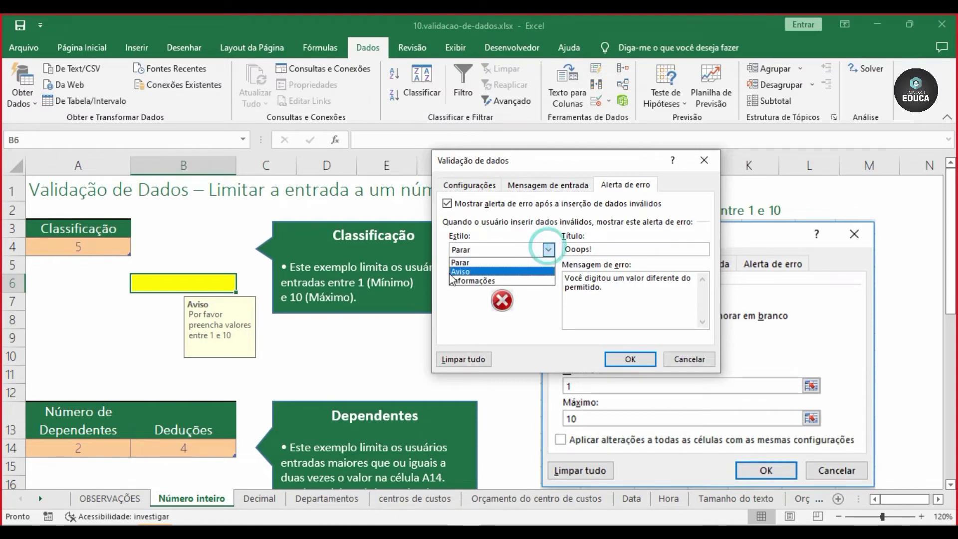
{"action": "left_click", "coordinate": [451, 269]}
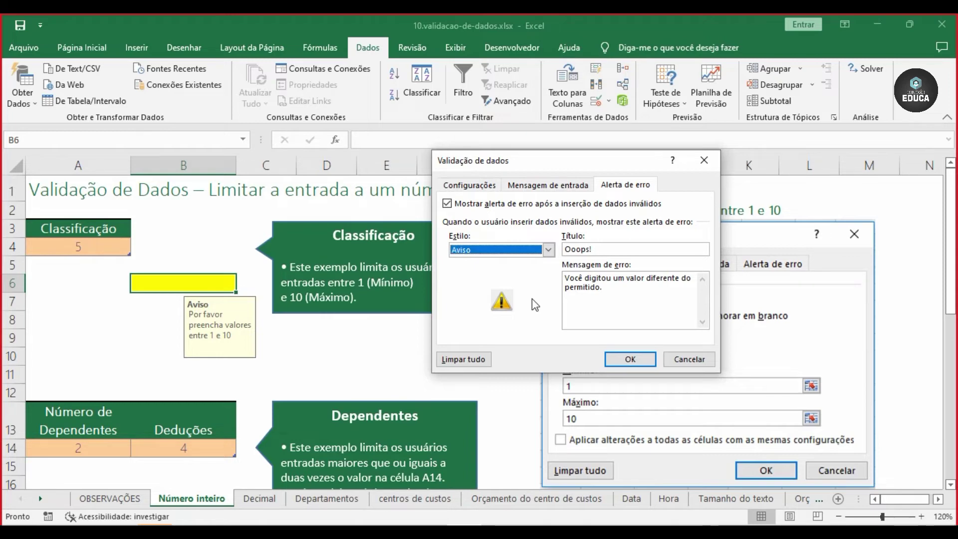
{"action": "left_click", "coordinate": [629, 361]}
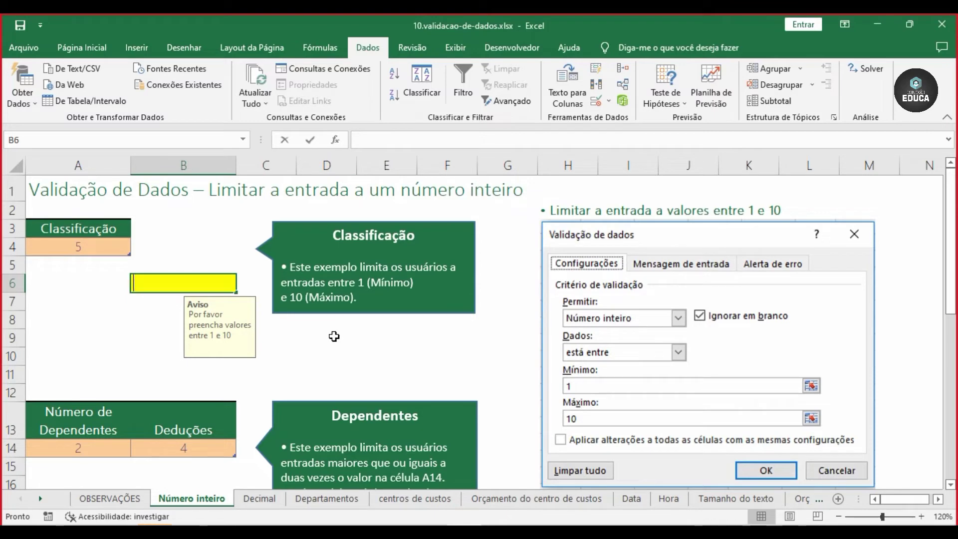
Enter 12 in cell B6 and choose to continue despite the validation warning
{"action": "type", "text": "12"}
{"action": "key", "text": "Return"}
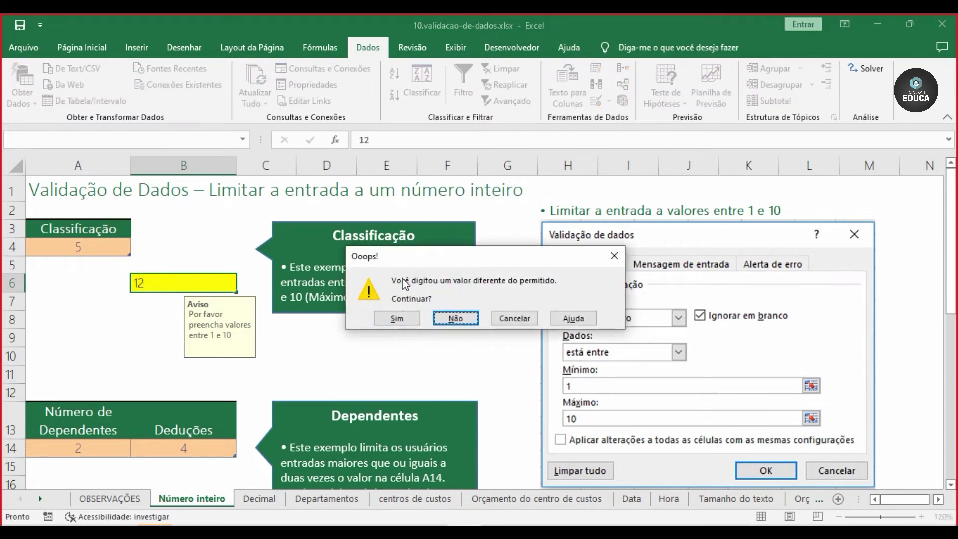
{"action": "left_click", "coordinate": [397, 319]}
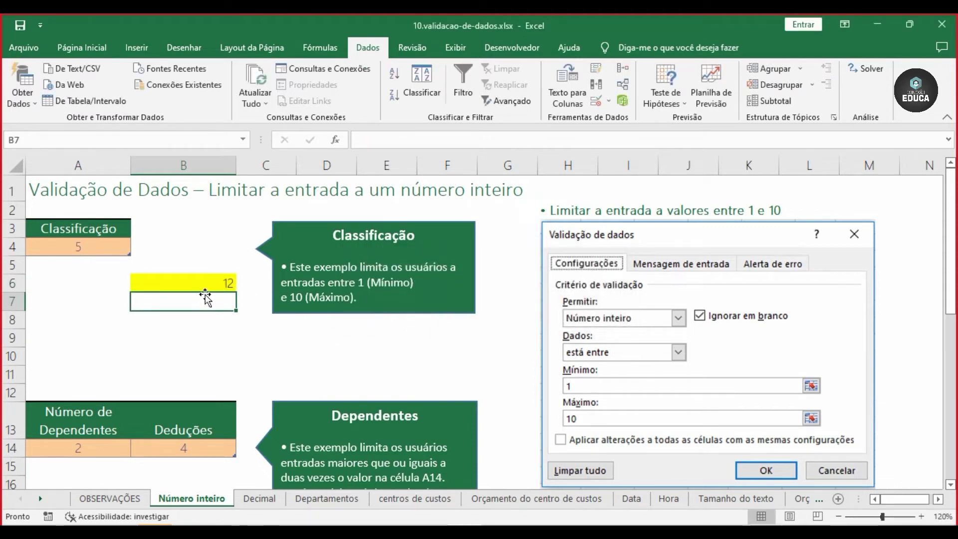
Change the error alert style of cell B6's validation rule to Informações and apply it
{"action": "left_click", "coordinate": [211, 281]}
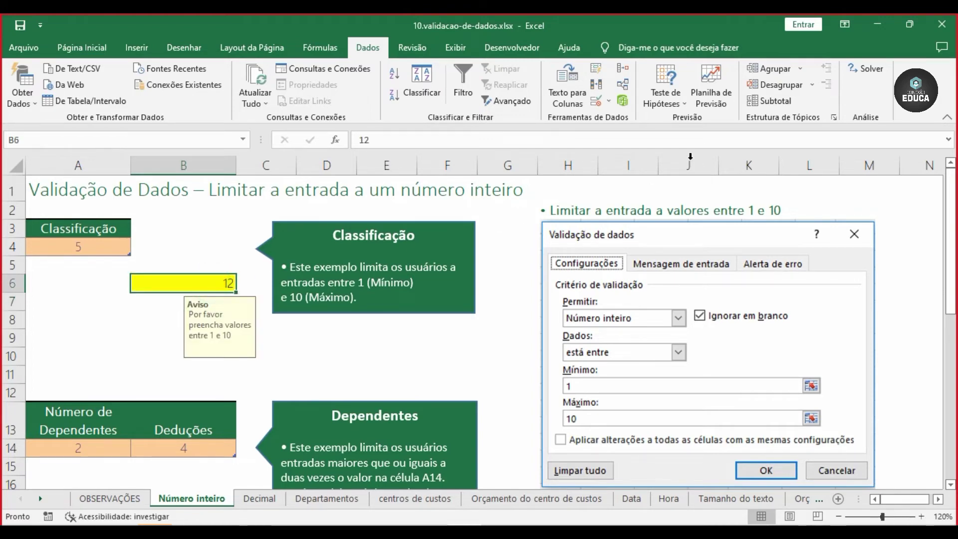
{"action": "left_click", "coordinate": [608, 101]}
{"action": "left_click", "coordinate": [619, 118]}
{"action": "left_click", "coordinate": [554, 252]}
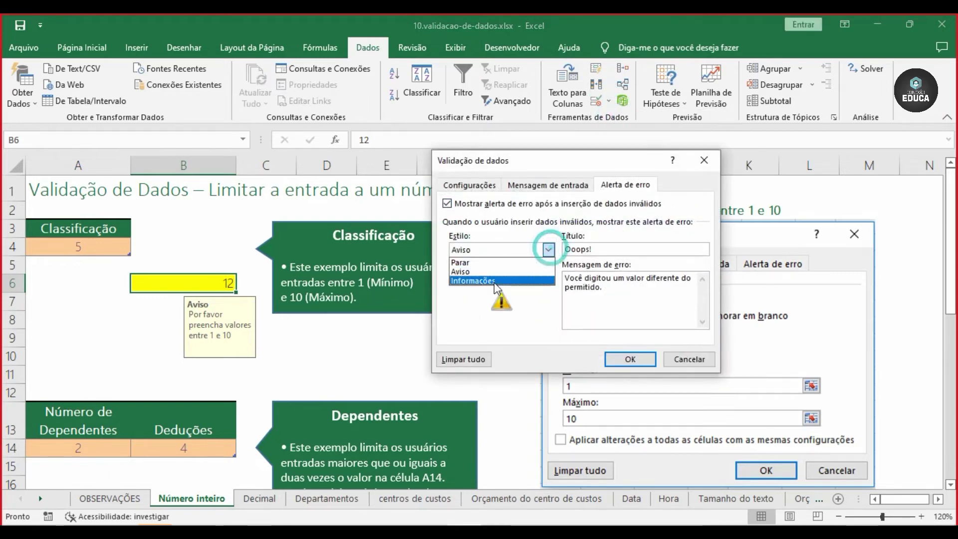
{"action": "left_click", "coordinate": [487, 276]}
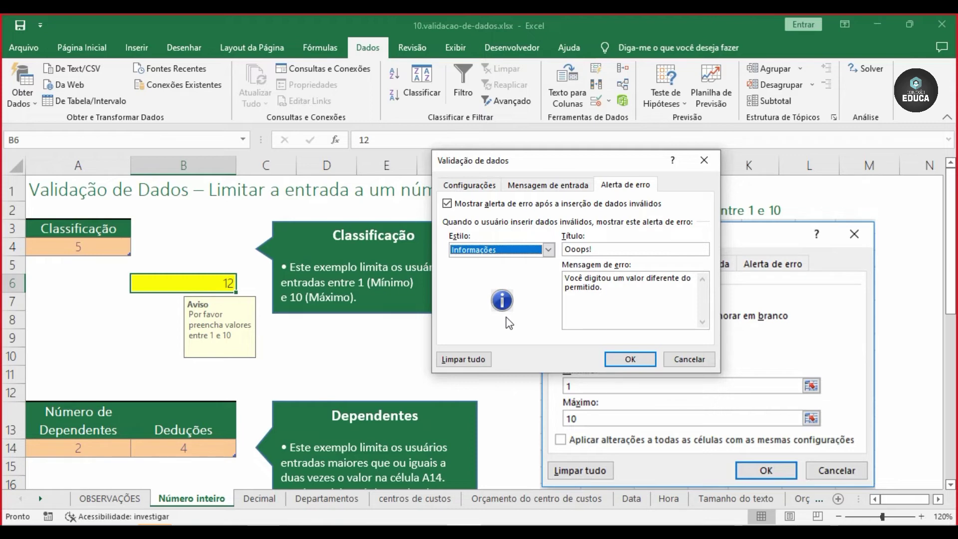
{"action": "left_click", "coordinate": [618, 353]}
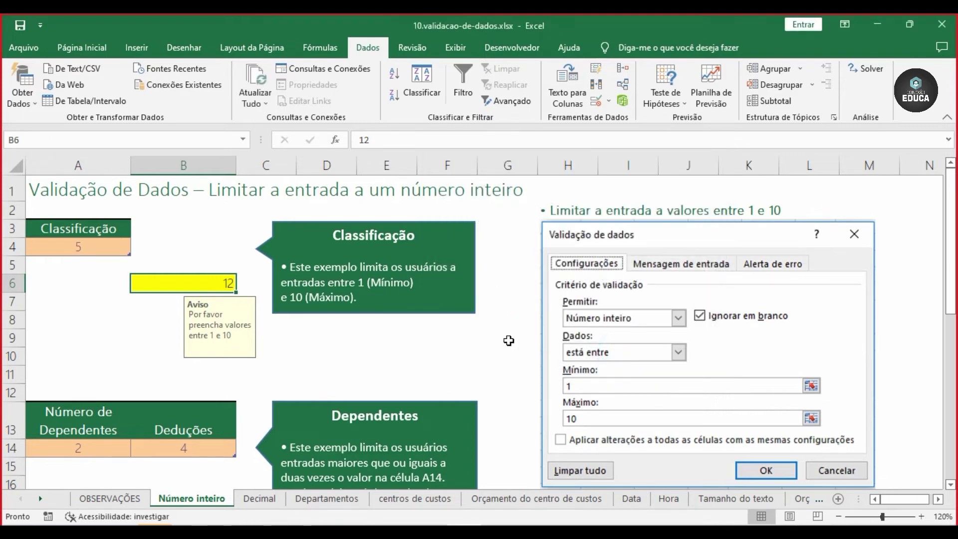
Enter 14 in cell B6 and accept the value from the information alert
{"action": "left_click", "coordinate": [200, 288]}
{"action": "type", "text": "14"}
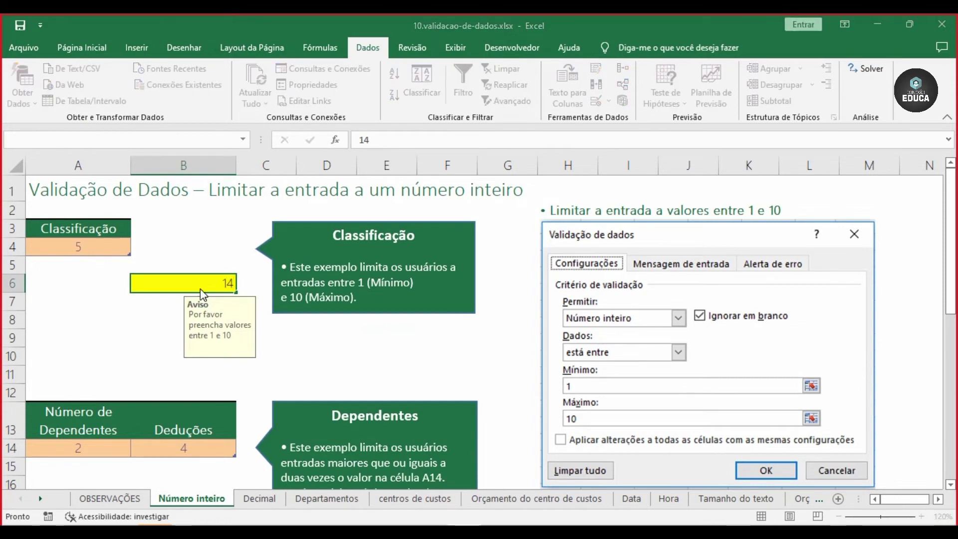
{"action": "key", "text": "Return"}
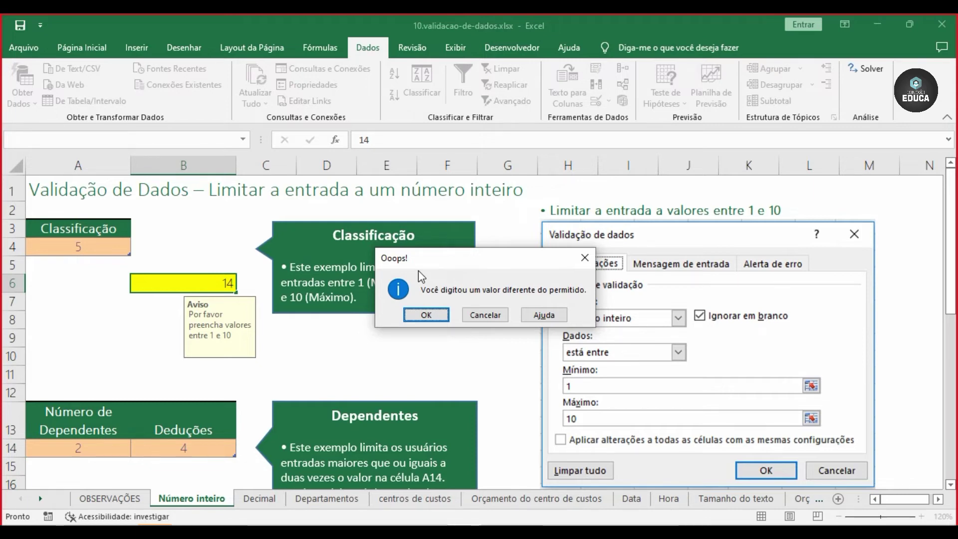
{"action": "left_click", "coordinate": [426, 314]}
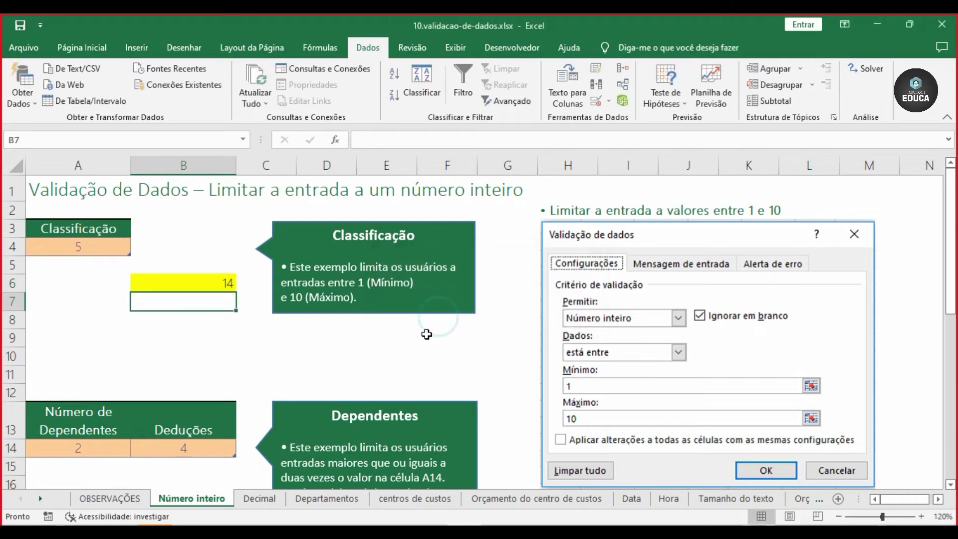
Reopen cell B6's validation rule and cycle the error alert style through Parar, Aviso and Informações to compare them
{"action": "left_click", "coordinate": [315, 342]}
{"action": "left_click", "coordinate": [225, 283]}
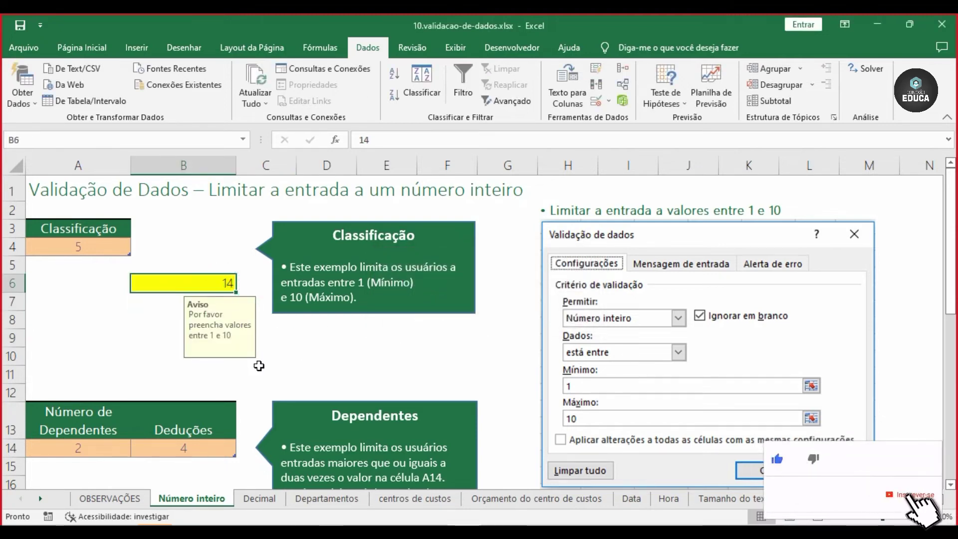
{"action": "left_click", "coordinate": [608, 101]}
{"action": "left_click", "coordinate": [619, 118]}
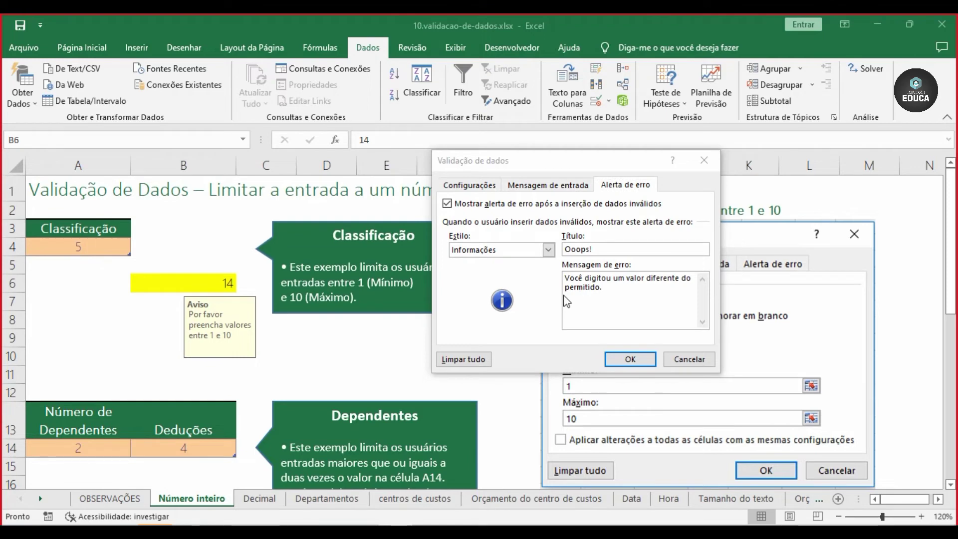
{"action": "left_click", "coordinate": [548, 250]}
{"action": "left_click", "coordinate": [505, 258]}
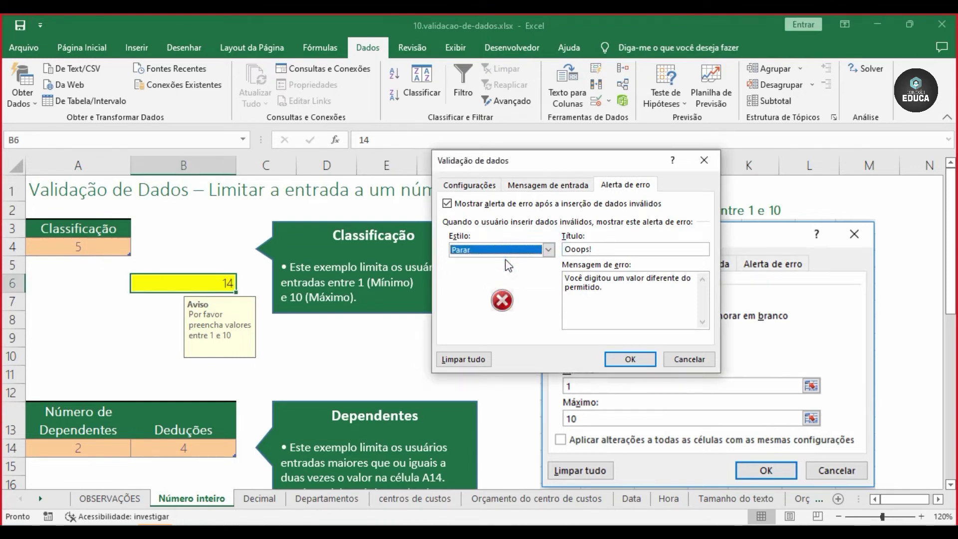
{"action": "left_click", "coordinate": [548, 250]}
{"action": "left_click", "coordinate": [517, 272]}
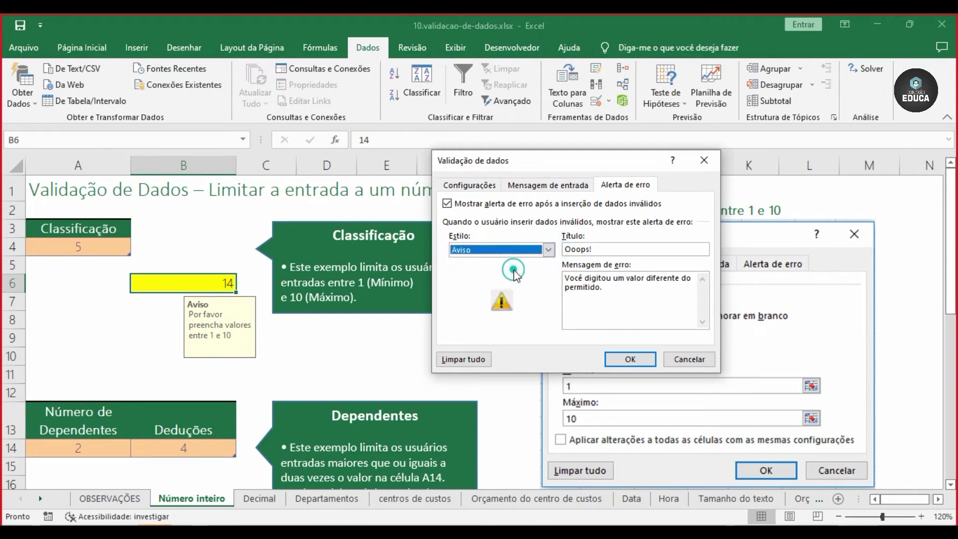
{"action": "left_click", "coordinate": [549, 249]}
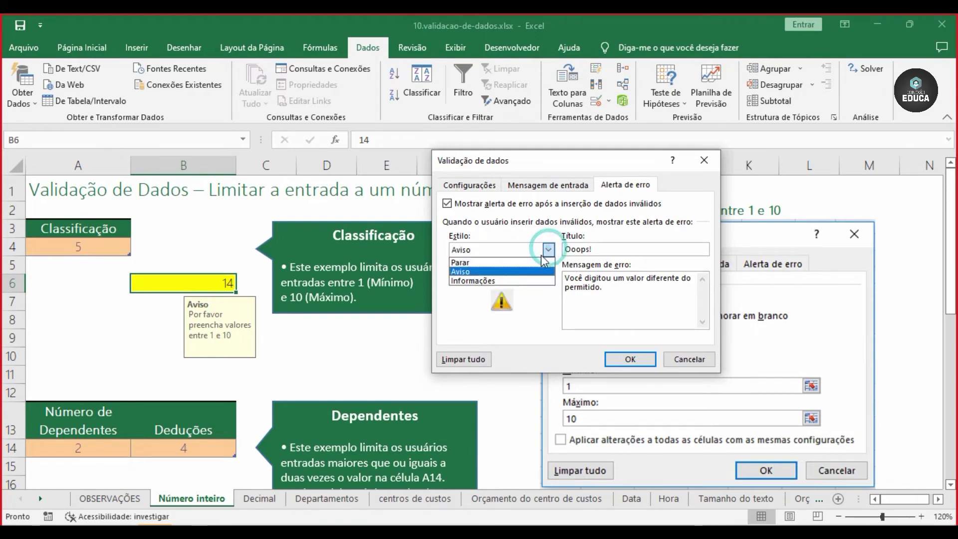
{"action": "left_click", "coordinate": [488, 283]}
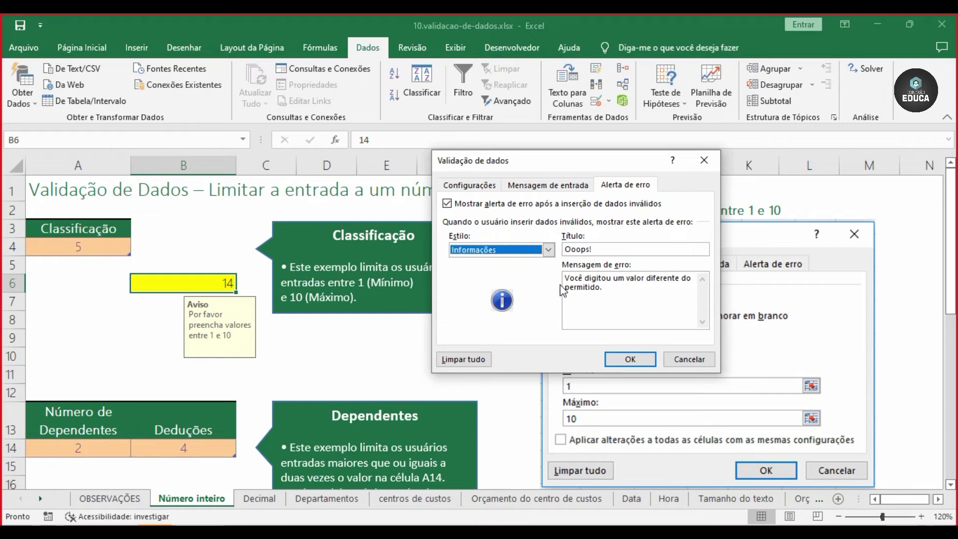
Review the input message and validation criteria of cell B6's rule, and confirm the rule with the Informações style
{"action": "left_click", "coordinate": [551, 187]}
{"action": "left_click", "coordinate": [455, 185]}
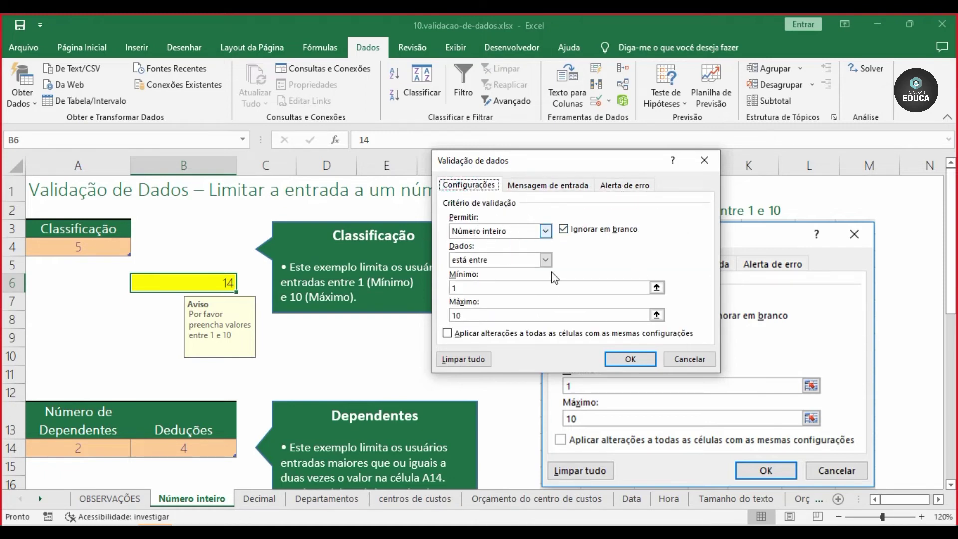
{"action": "left_click", "coordinate": [624, 358]}
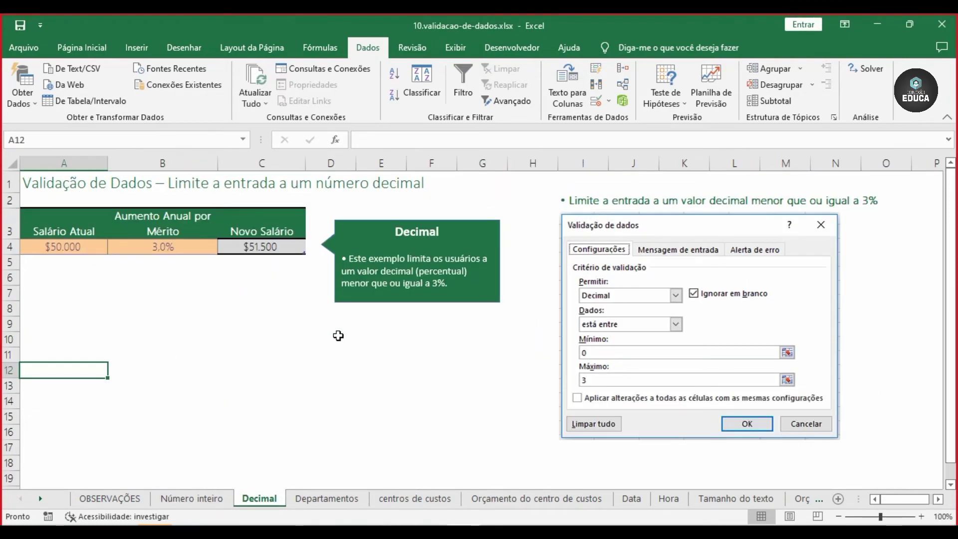
On the Decimal sheet, select cell C8 and enlarge the view to 110% to examine the example decimal validation settings
{"action": "left_click", "coordinate": [253, 305]}
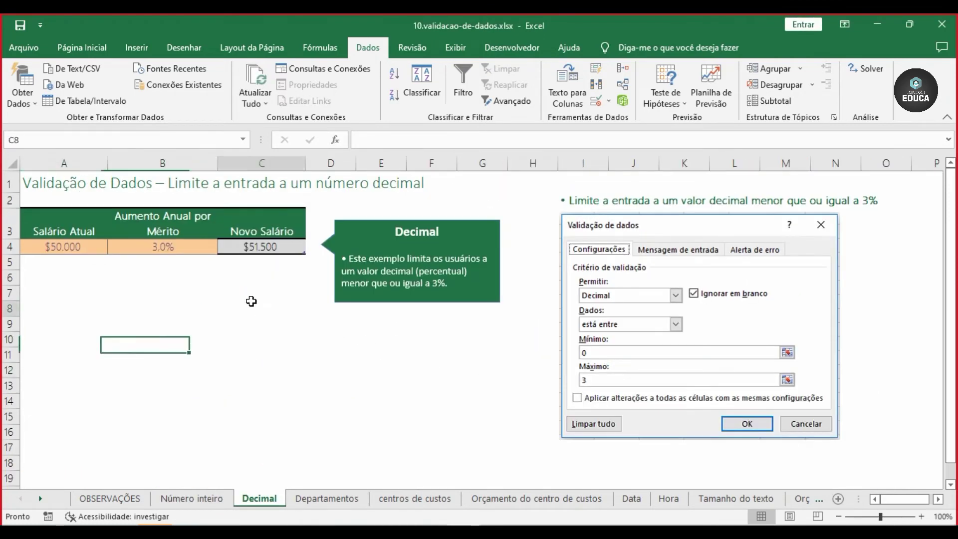
{"action": "left_click", "coordinate": [922, 517]}
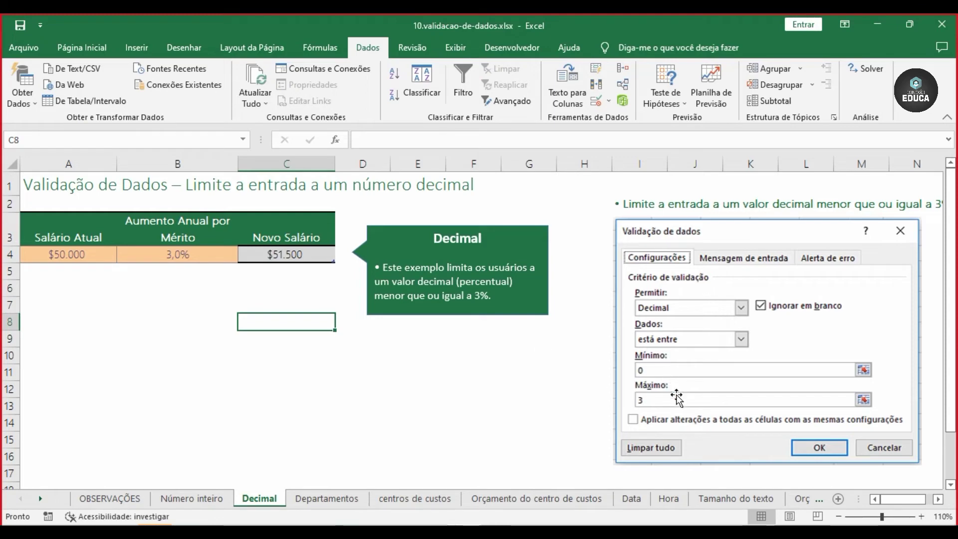
{"action": "left_click", "coordinate": [640, 401]}
{"action": "type", "text": "3"}
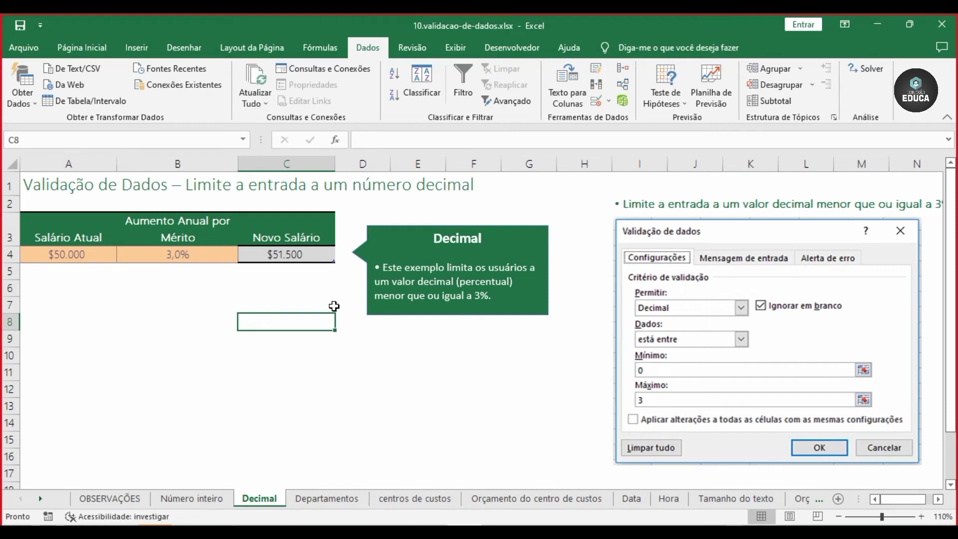
Review the decimal validation criteria of cell B4 on the Decimal sheet and close them without changes
{"action": "left_click", "coordinate": [319, 253]}
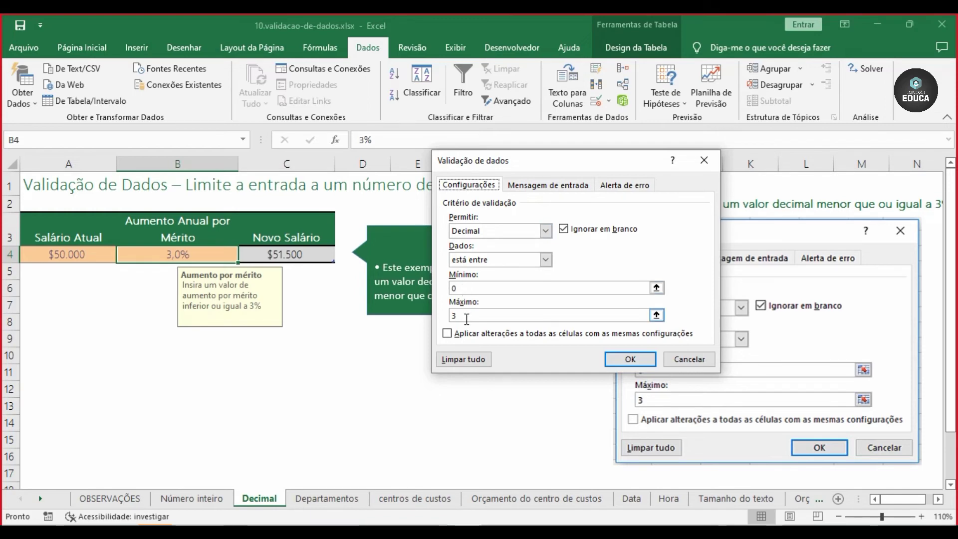
{"action": "left_click", "coordinate": [712, 163]}
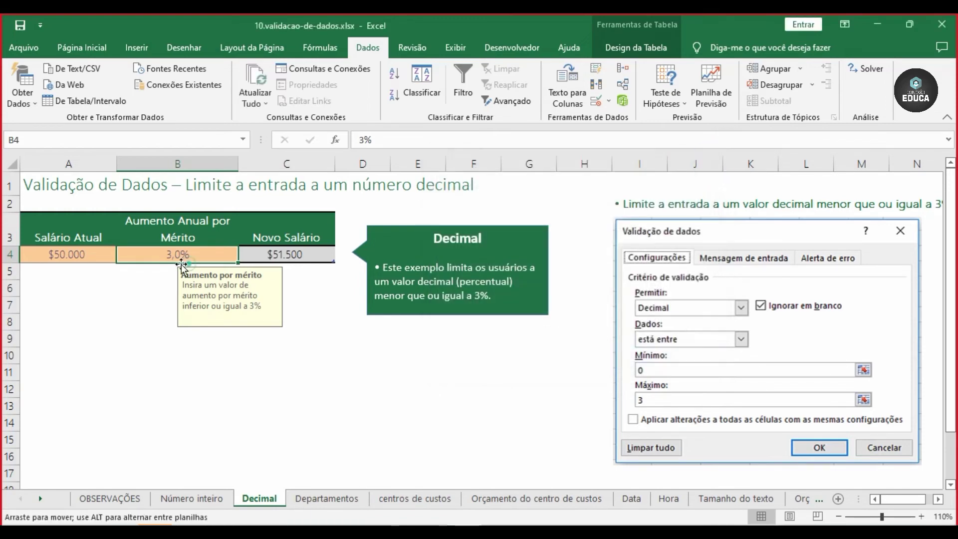
{"action": "left_click", "coordinate": [133, 289]}
Enter 2,55% as the merit increase in cell B4 and inspect the new salary formula in C4
{"action": "left_click", "coordinate": [153, 259]}
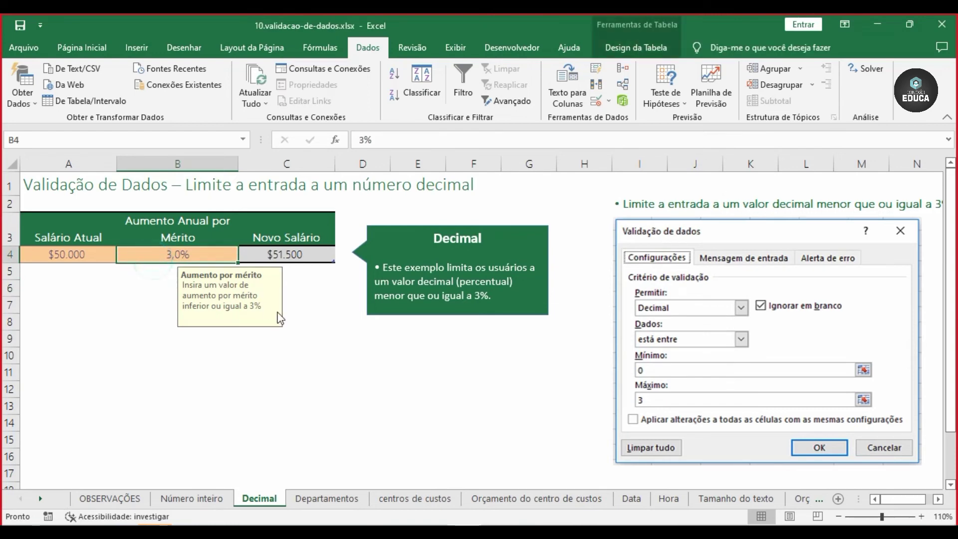
{"action": "type", "text": "2,55"}
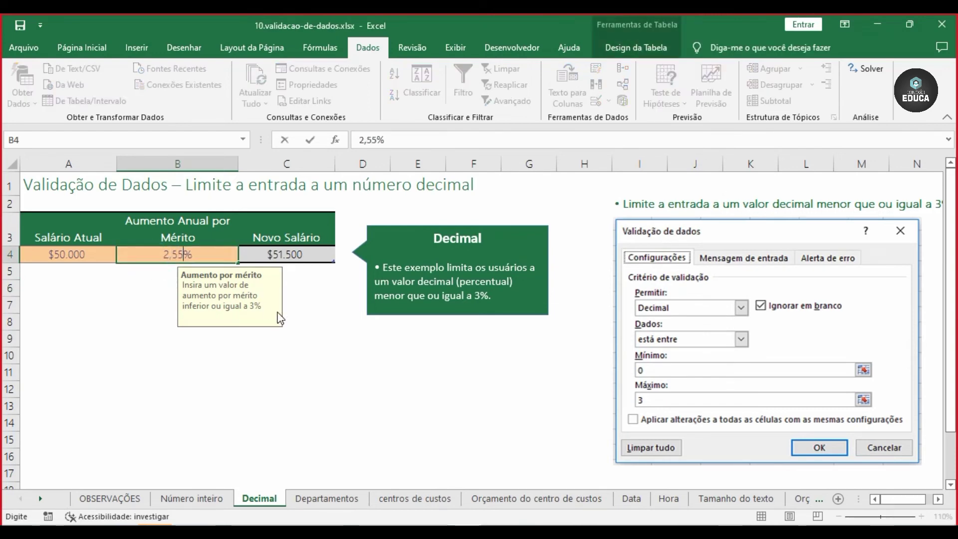
{"action": "key", "text": "Return"}
{"action": "double_click", "coordinate": [306, 253]}
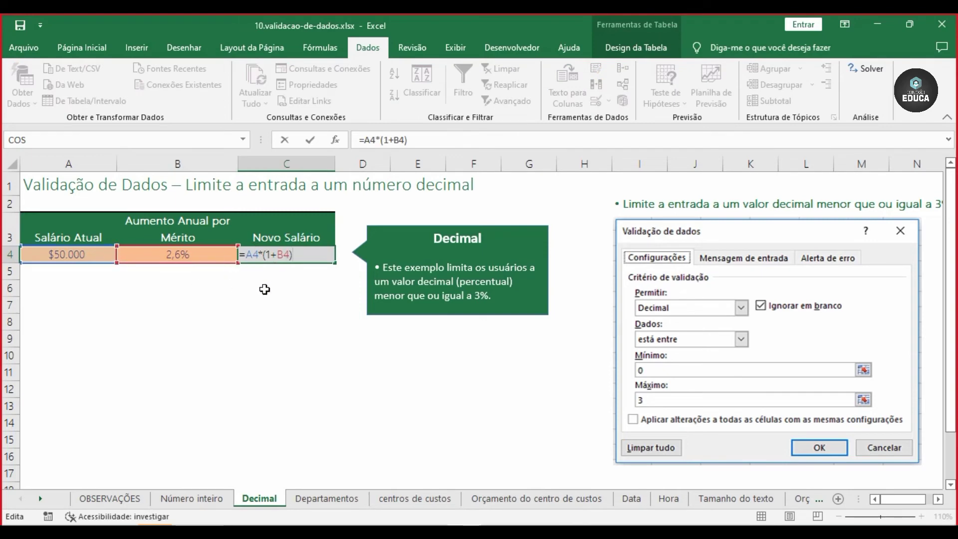
{"action": "key", "text": "Return"}
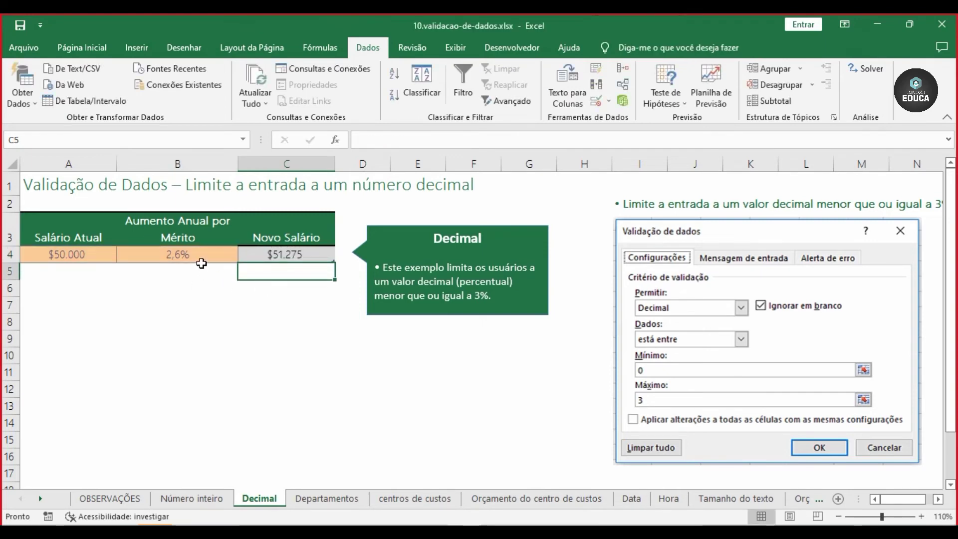
Enter 4,3% as the merit increase in cell B4 to test its decimal rule
{"action": "left_click", "coordinate": [193, 250]}
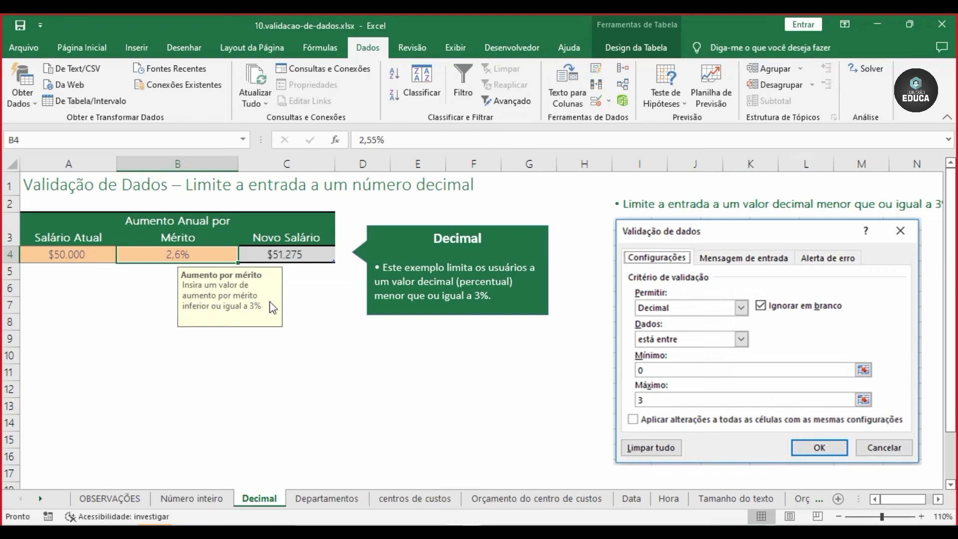
{"action": "left_click", "coordinate": [168, 234]}
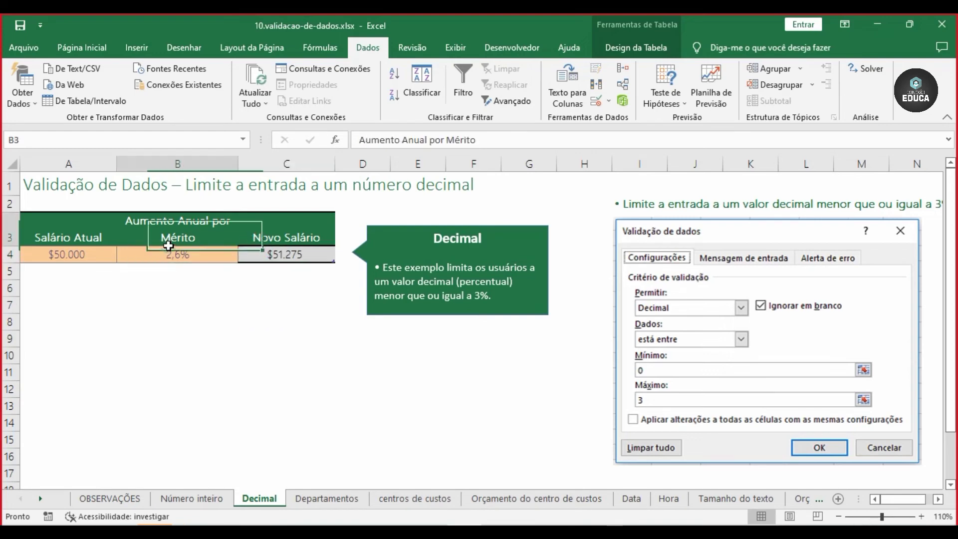
{"action": "left_click", "coordinate": [210, 257]}
{"action": "type", "text": "4,"}
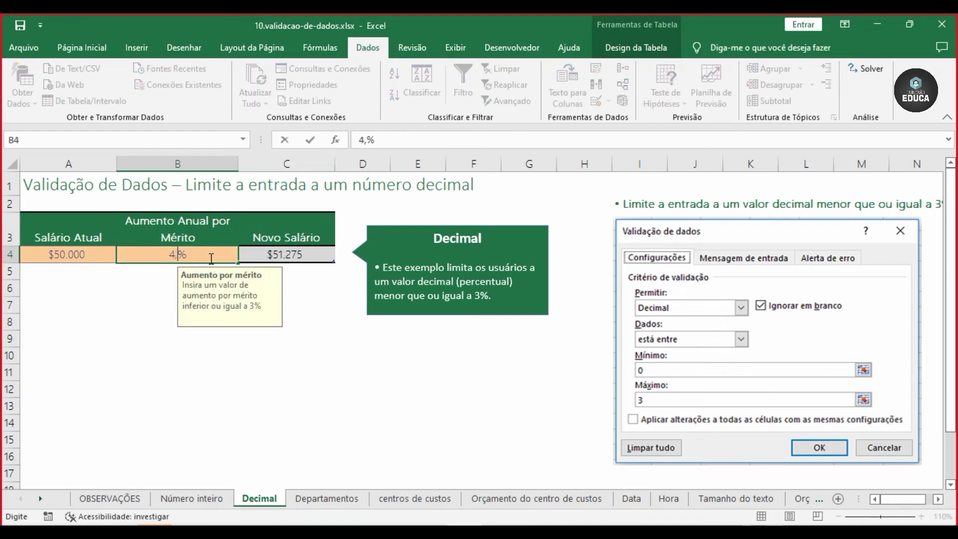
{"action": "type", "text": "3"}
{"action": "key", "text": "Return"}
Reopen cell B4's validation rule to check its minimum and maximum, and leave it unchanged
{"action": "left_click", "coordinate": [210, 257]}
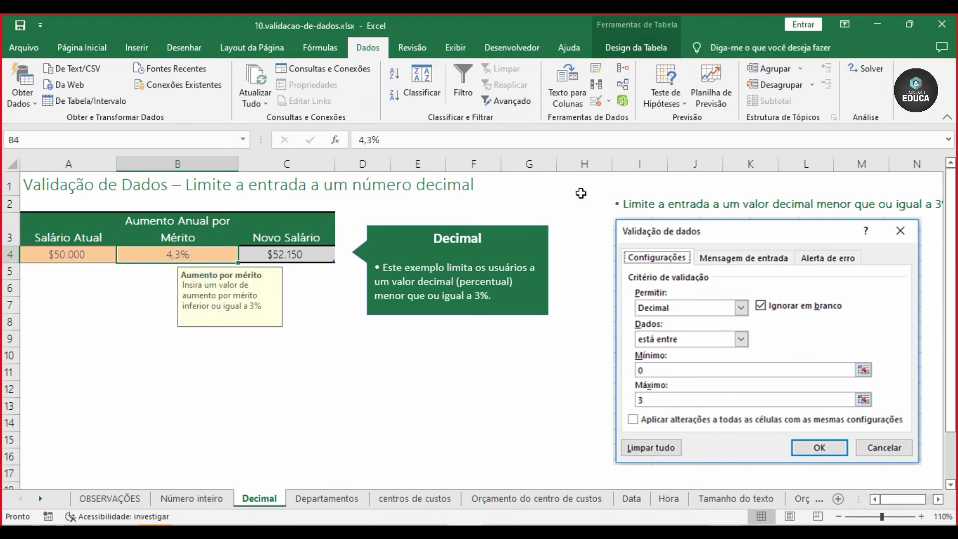
{"action": "left_click", "coordinate": [612, 104]}
{"action": "left_click", "coordinate": [621, 119]}
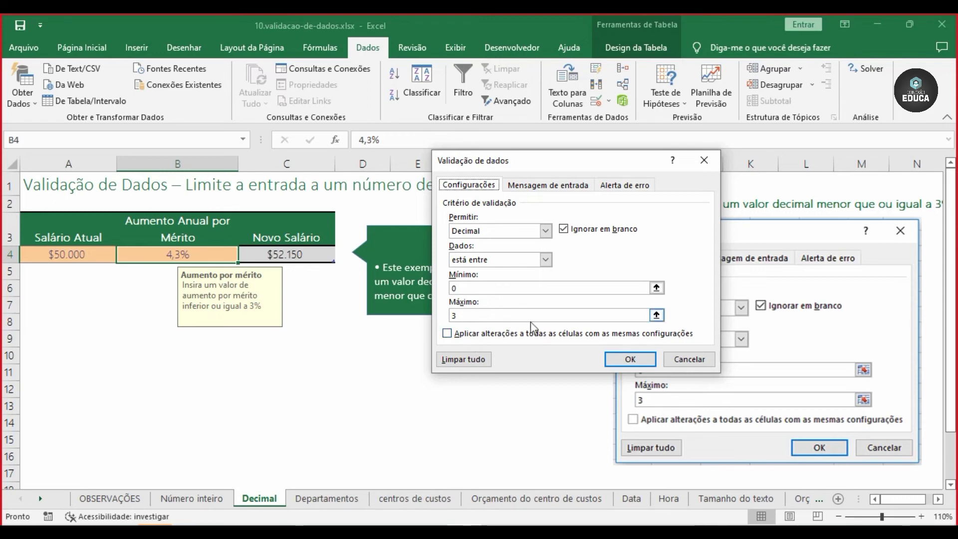
{"action": "left_click", "coordinate": [688, 359]}
{"action": "left_click", "coordinate": [168, 325]}
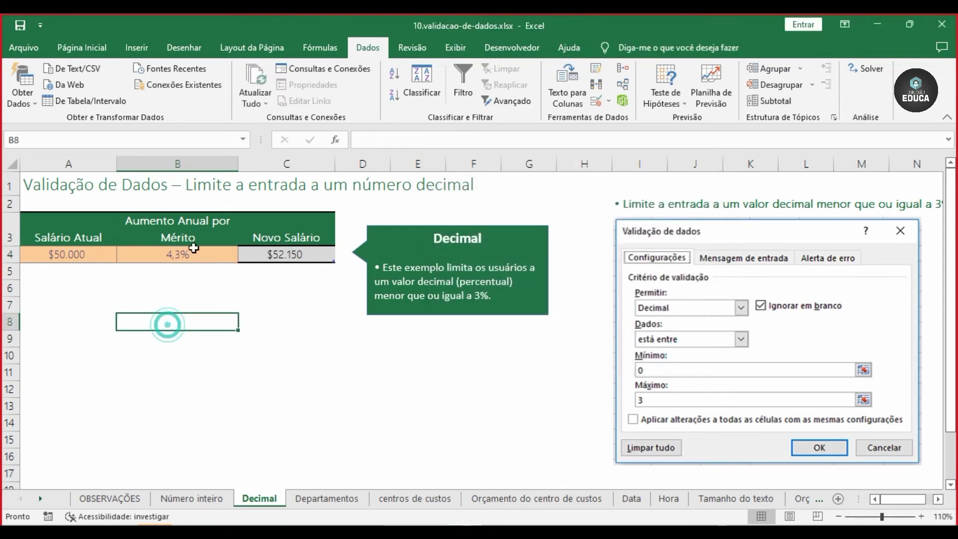
{"action": "left_click", "coordinate": [182, 253]}
Restrict cell B6 to decimal values between a minimum of 1 and a maximum of 3
{"action": "left_click", "coordinate": [162, 294]}
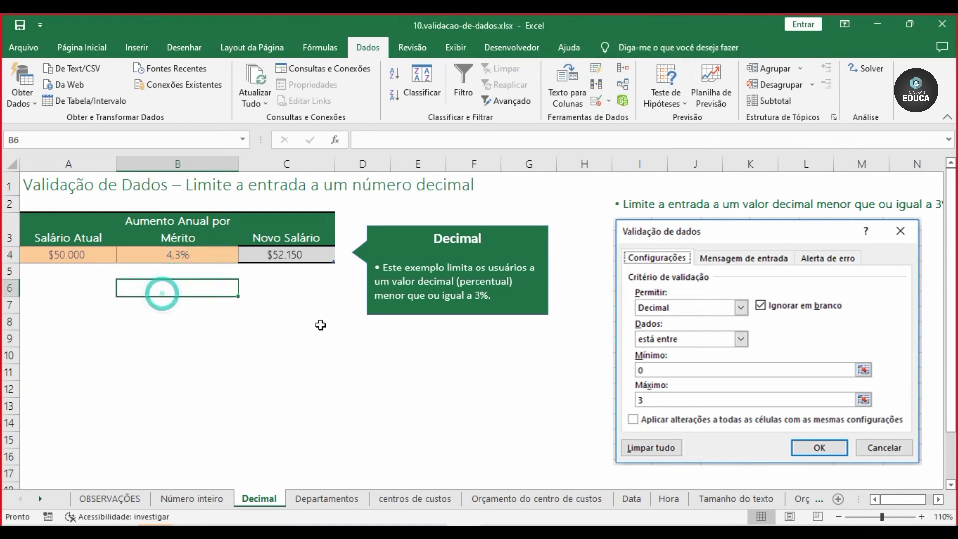
{"action": "left_click", "coordinate": [610, 102]}
{"action": "left_click", "coordinate": [620, 119]}
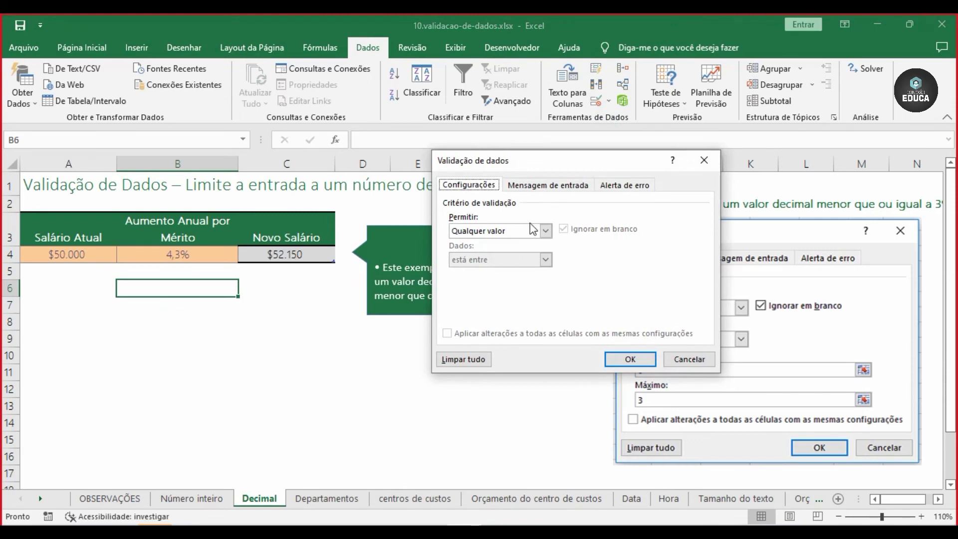
{"action": "left_click", "coordinate": [533, 230]}
{"action": "left_click", "coordinate": [502, 262]}
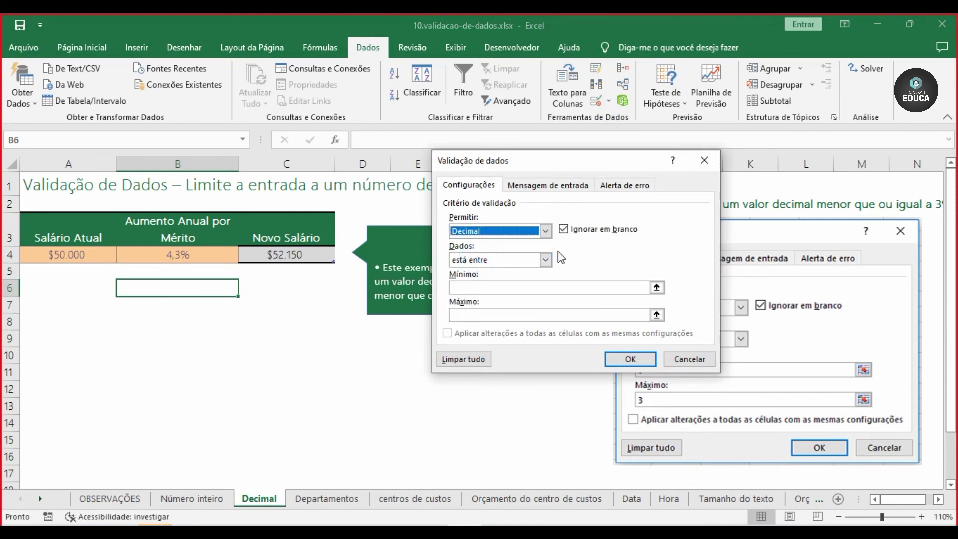
{"action": "left_click", "coordinate": [545, 259]}
{"action": "left_click", "coordinate": [497, 272]}
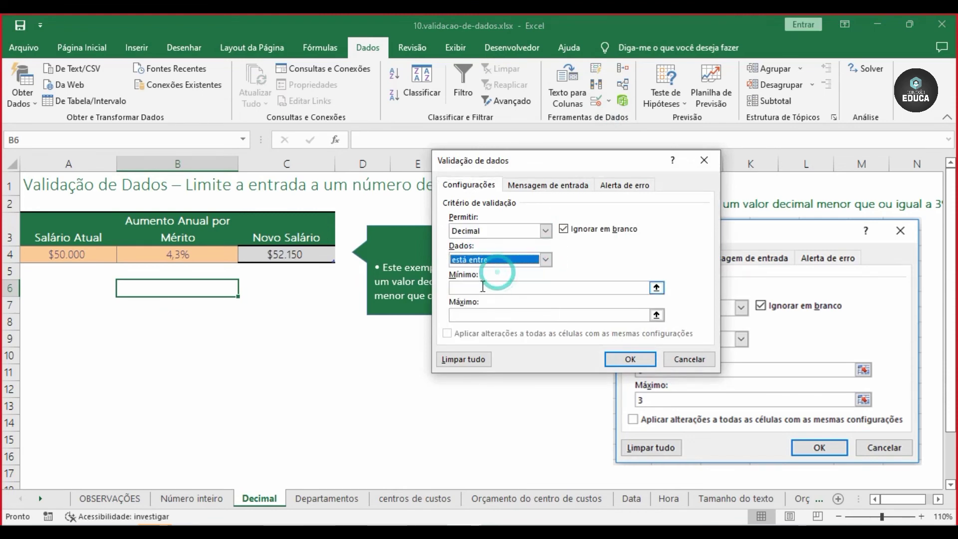
{"action": "left_click", "coordinate": [483, 286]}
{"action": "type", "text": "1"}
{"action": "left_click", "coordinate": [493, 314]}
{"action": "type", "text": "3"}
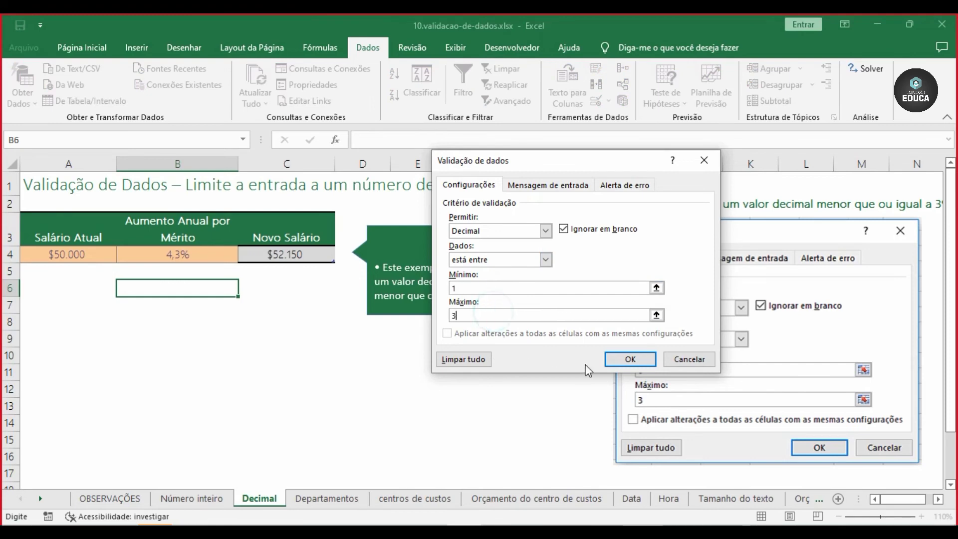
{"action": "left_click", "coordinate": [619, 359]}
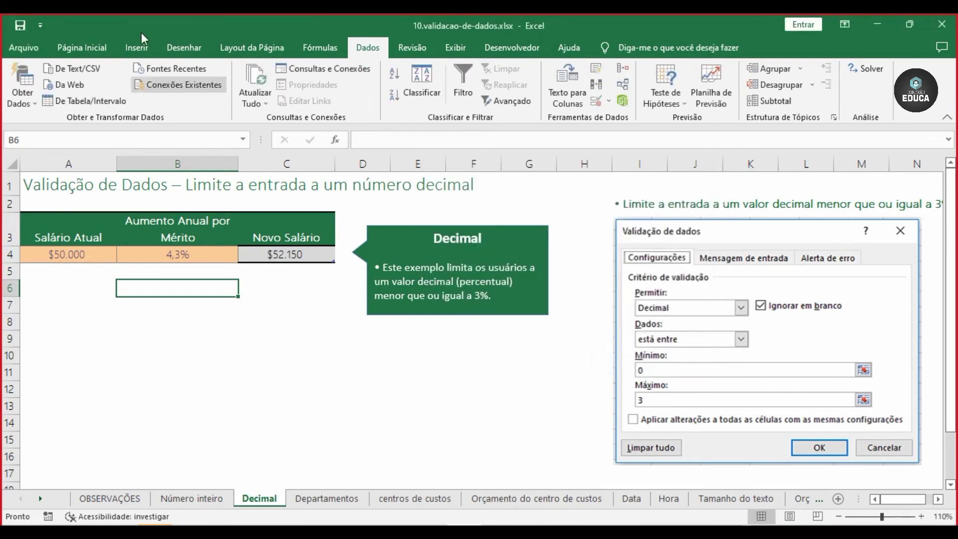
Fill cell B6 with yellow and test its decimal rule with 4,2, discarding the entry
{"action": "left_click", "coordinate": [82, 47]}
{"action": "left_click", "coordinate": [205, 95]}
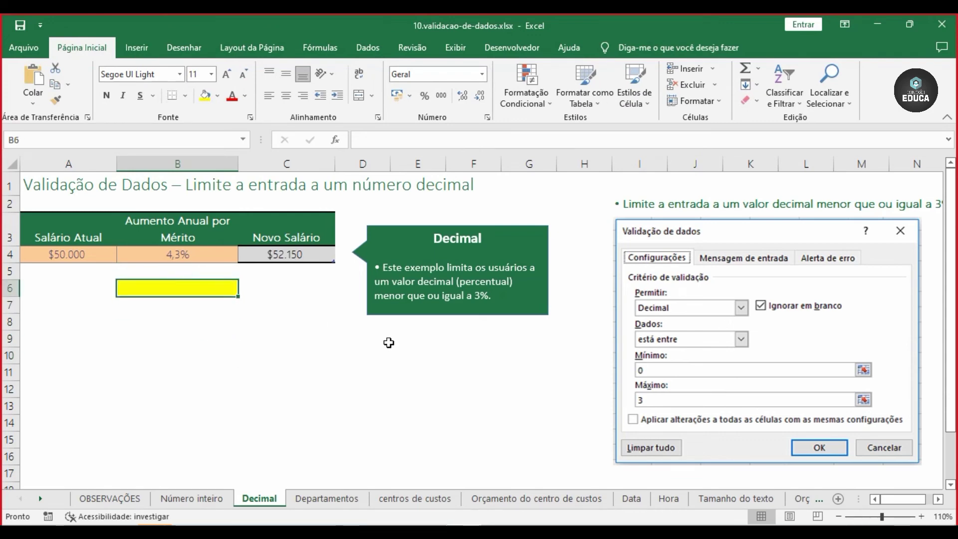
{"action": "type", "text": "4,2"}
{"action": "key", "text": "Return"}
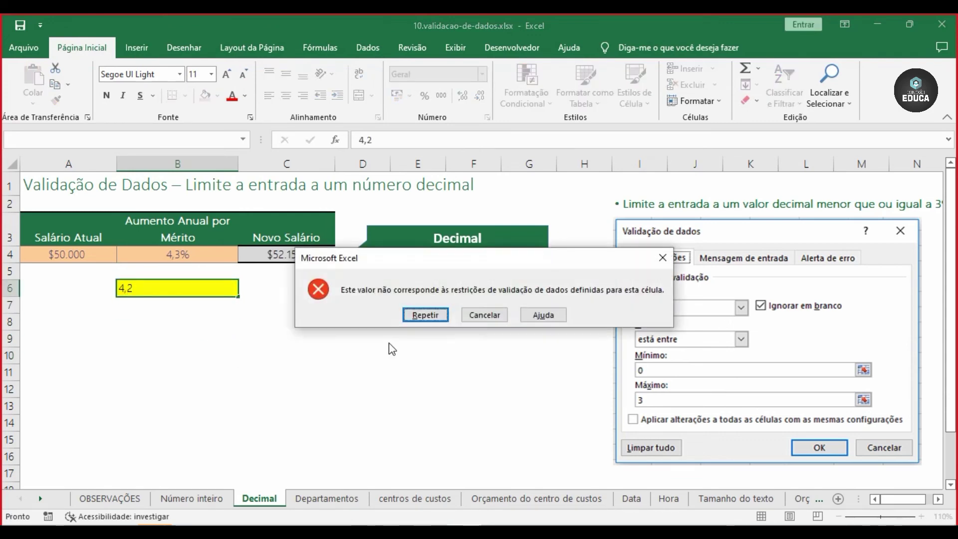
{"action": "left_click", "coordinate": [424, 315]}
{"action": "key", "text": "Return"}
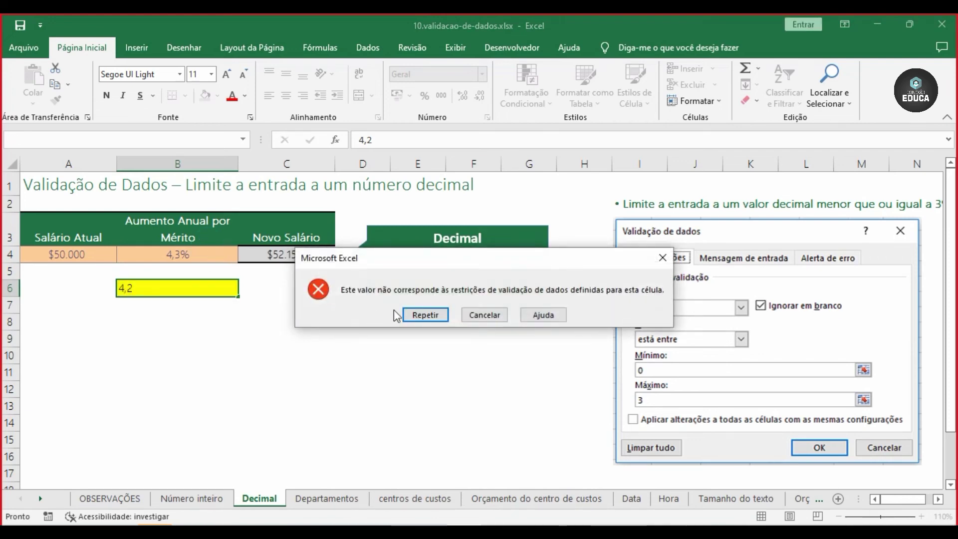
{"action": "left_click", "coordinate": [432, 315]}
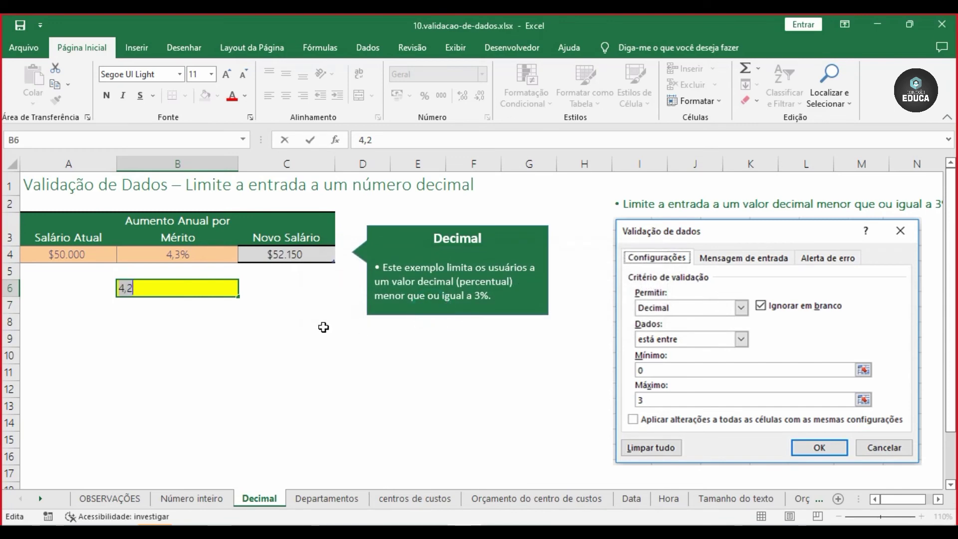
{"action": "key", "text": "Escape"}
Check the merit increase in cell B4 and enter 0,43 in cell D12 as a decimal comparison
{"action": "left_click", "coordinate": [181, 261]}
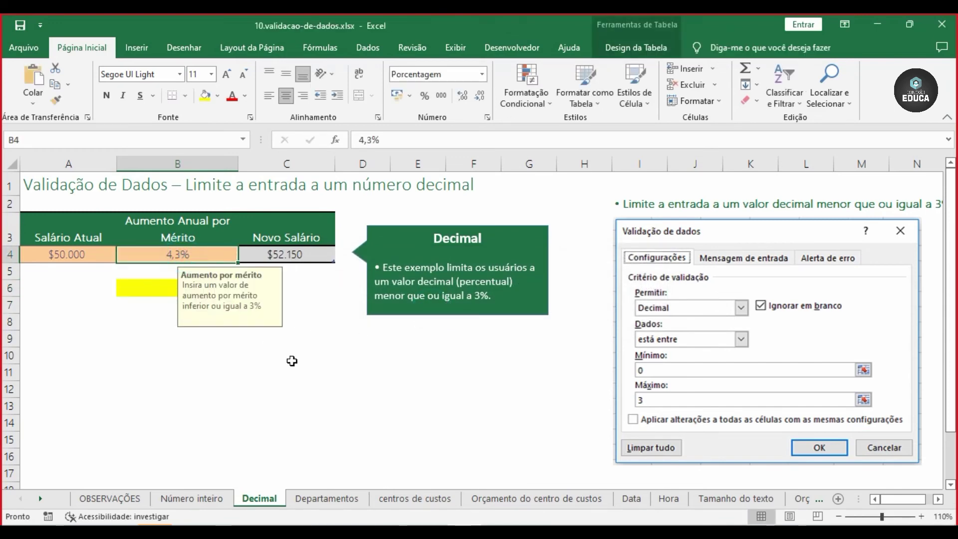
{"action": "left_click", "coordinate": [150, 398]}
{"action": "left_click", "coordinate": [338, 392]}
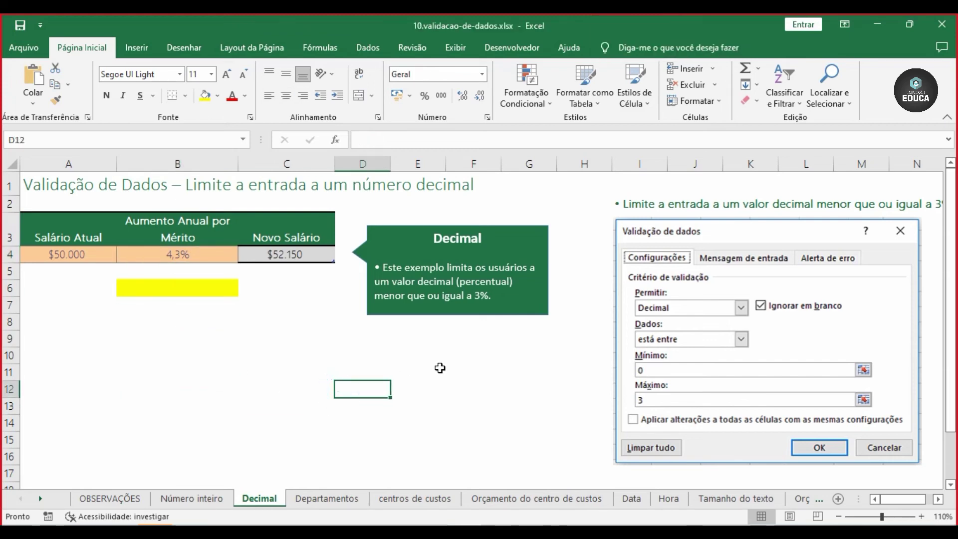
{"action": "type", "text": "0,43"}
{"action": "key", "text": "ctrl+Return"}
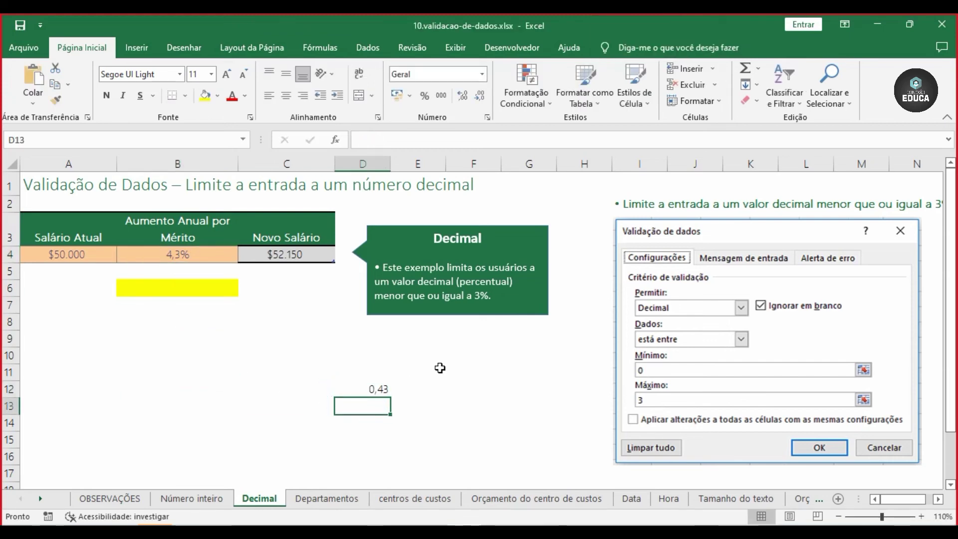
Enter 43% in cell B4 and compare it with the decimal value in cell D12
{"action": "left_click", "coordinate": [213, 252]}
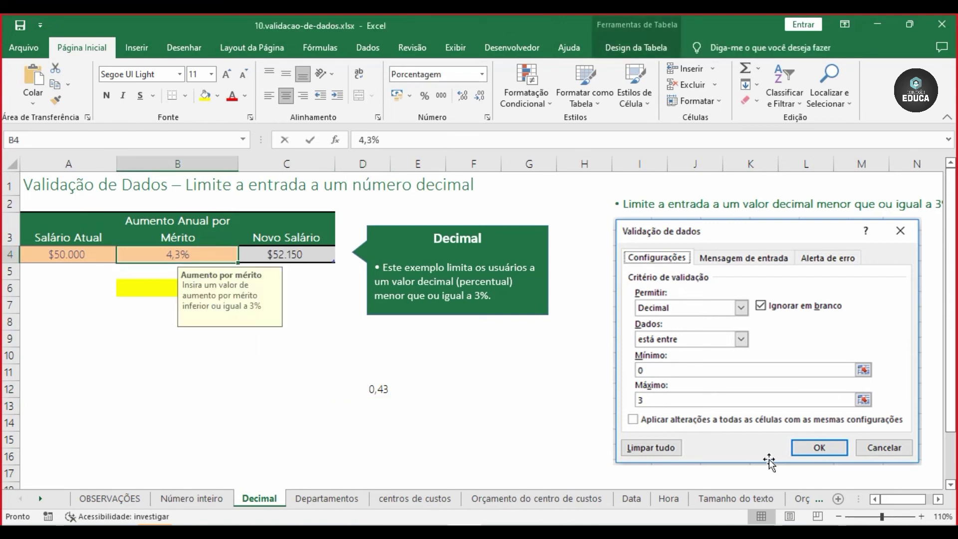
{"action": "type", "text": "43"}
{"action": "key", "text": "Return"}
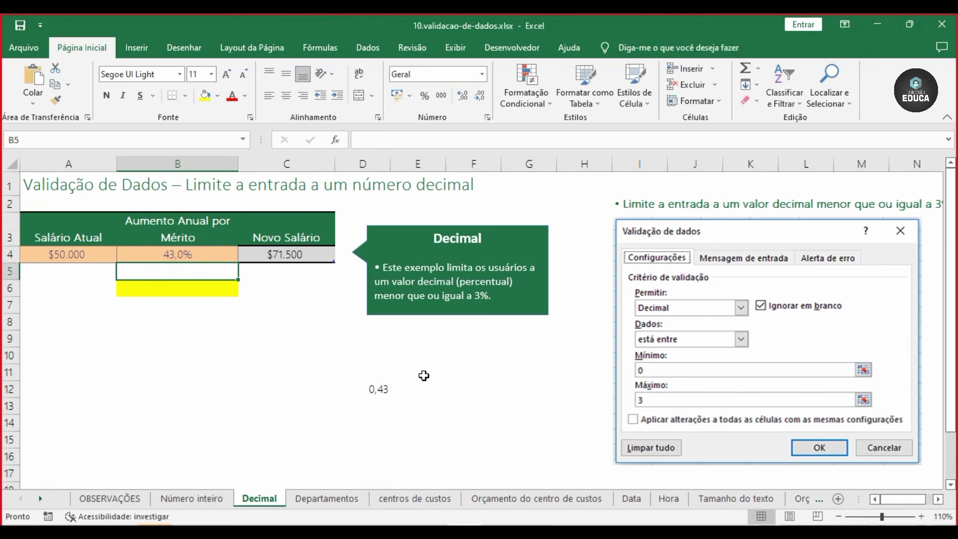
{"action": "left_click", "coordinate": [215, 258]}
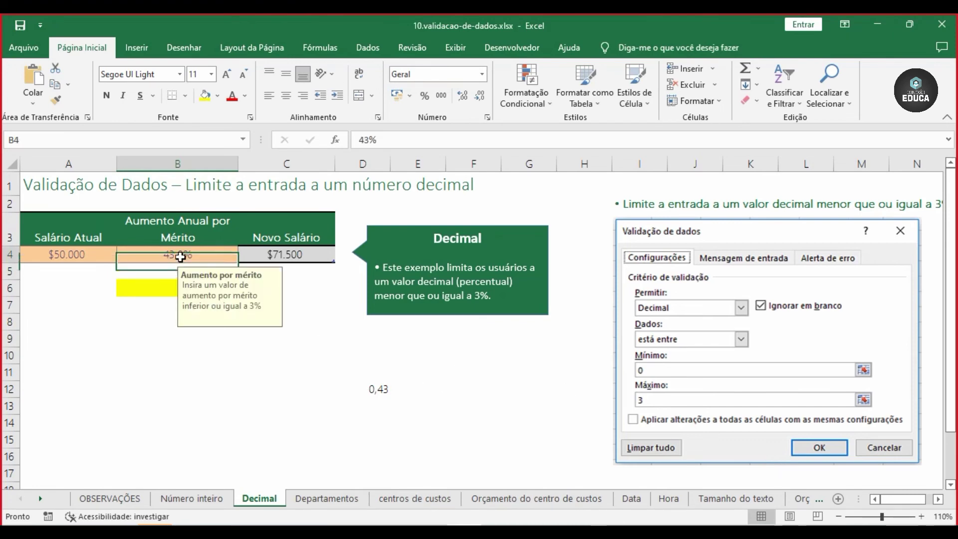
{"action": "left_click", "coordinate": [255, 370]}
{"action": "left_click", "coordinate": [378, 391]}
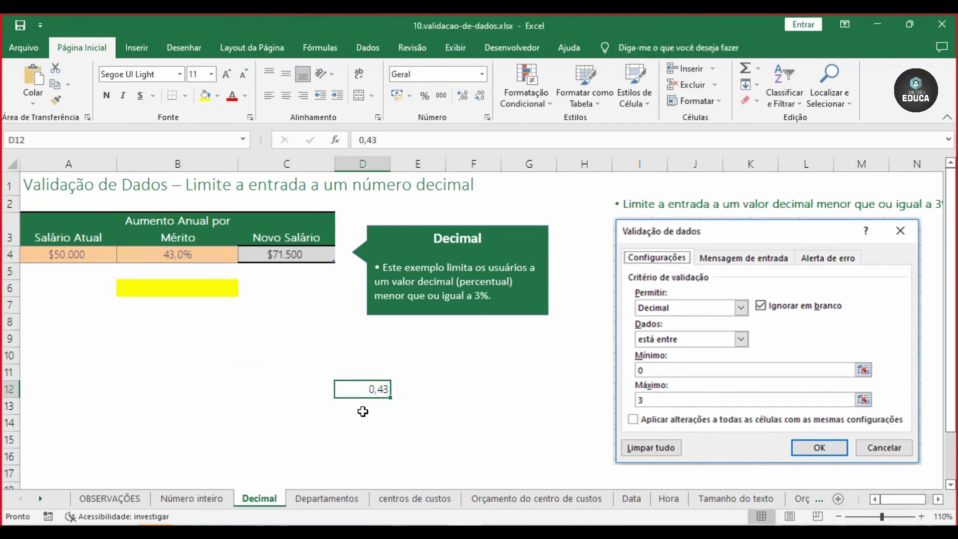
Test the merit increase limit in cell B4 with 43000%, 4300% and 430%, finishing with 43% as the entry
{"action": "left_click", "coordinate": [199, 261]}
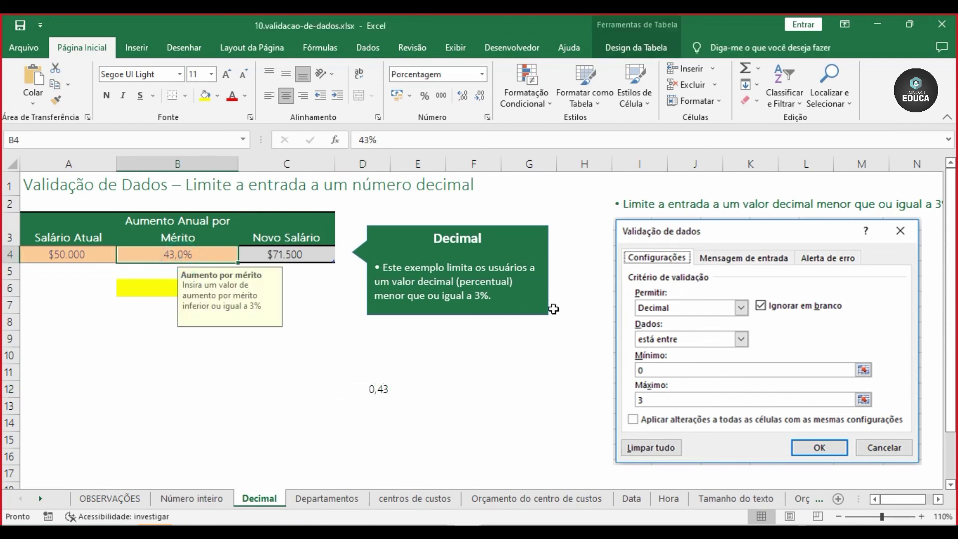
{"action": "type", "text": "43000"}
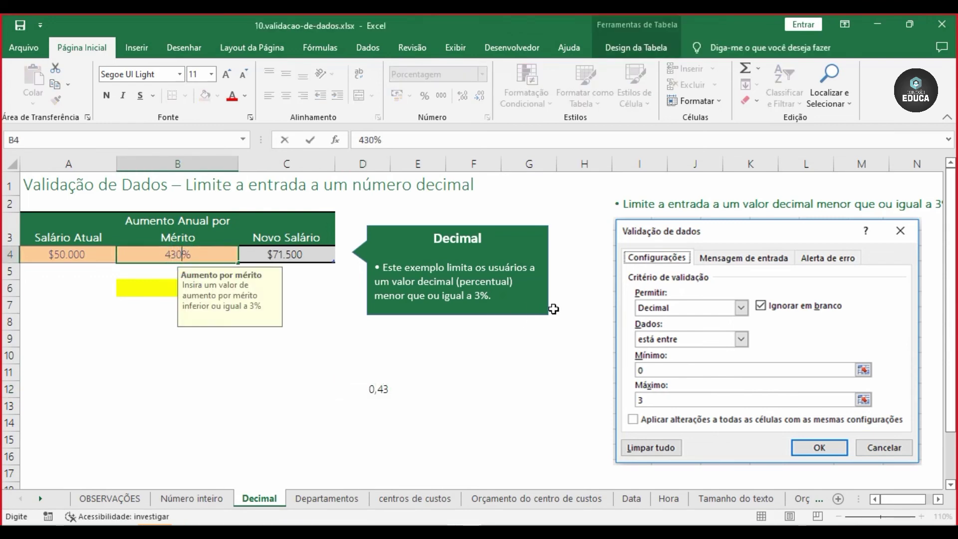
{"action": "key", "text": "Return"}
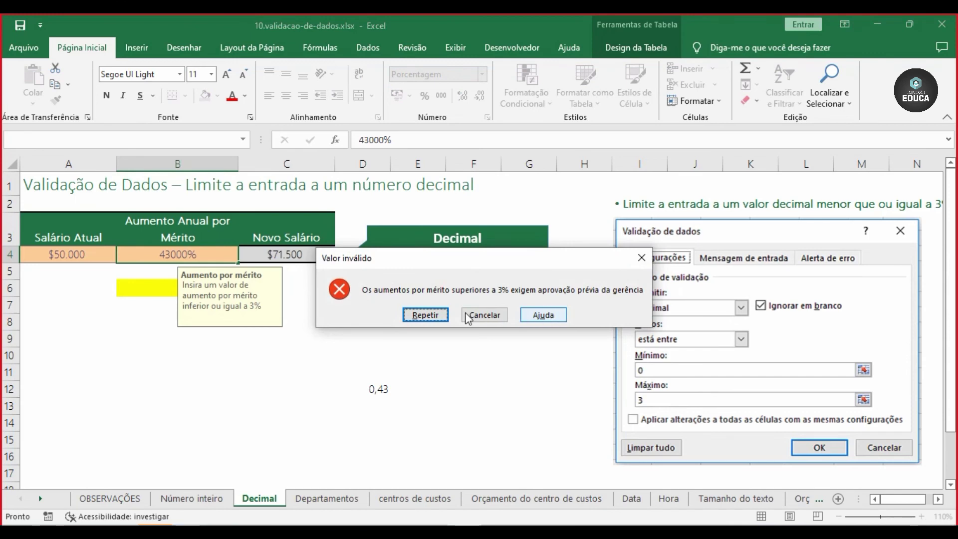
{"action": "left_click", "coordinate": [423, 314]}
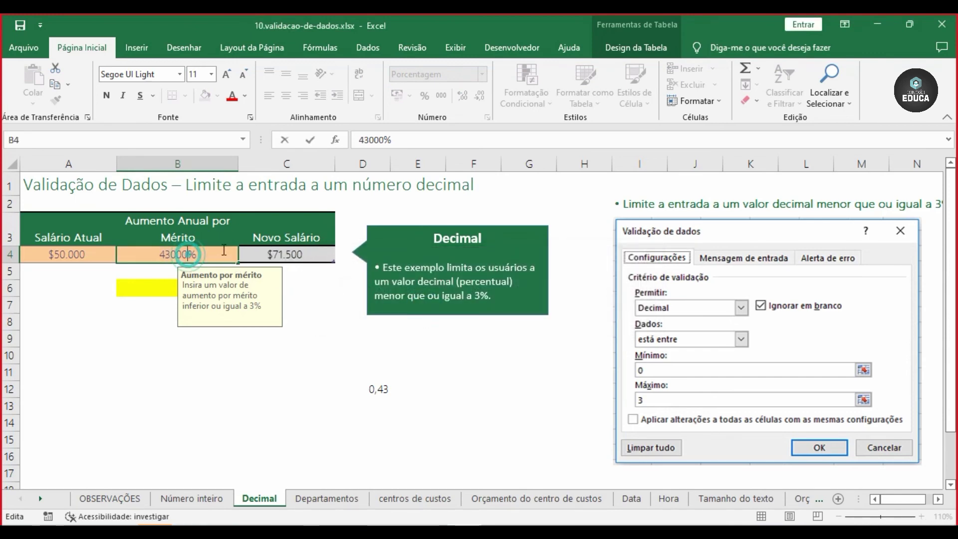
{"action": "type", "text": "4300"}
{"action": "key", "text": "Return"}
{"action": "left_click", "coordinate": [436, 315]}
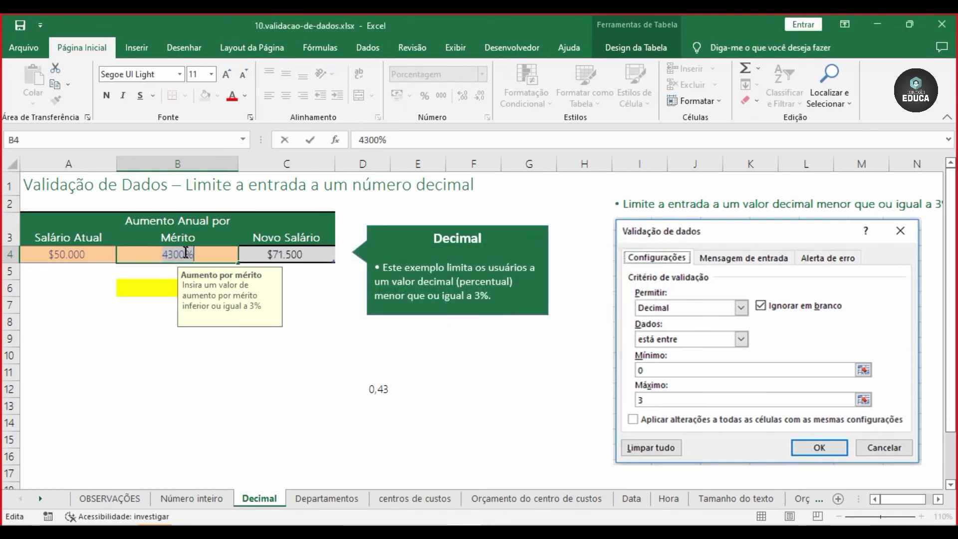
{"action": "type", "text": "430"}
{"action": "key", "text": "Return"}
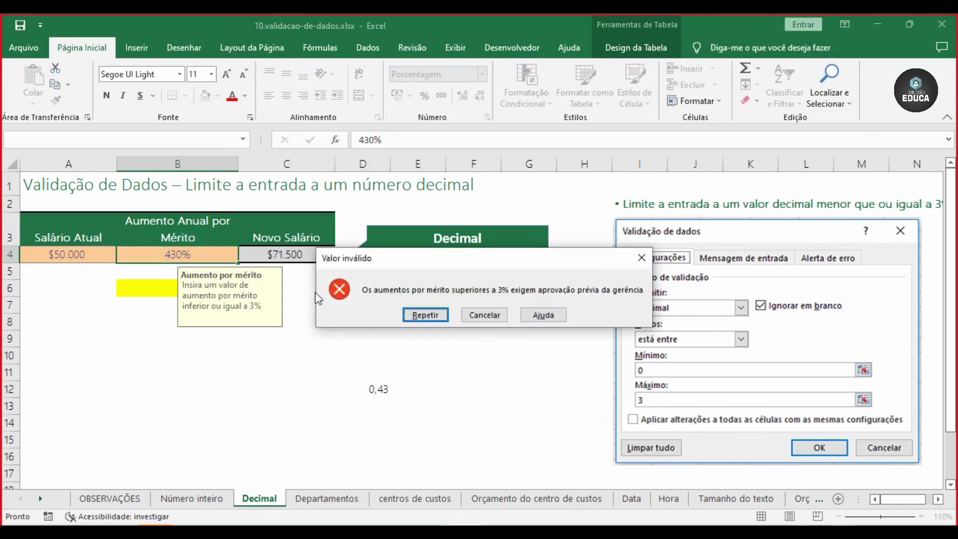
{"action": "left_click", "coordinate": [407, 318]}
{"action": "type", "text": "43"}
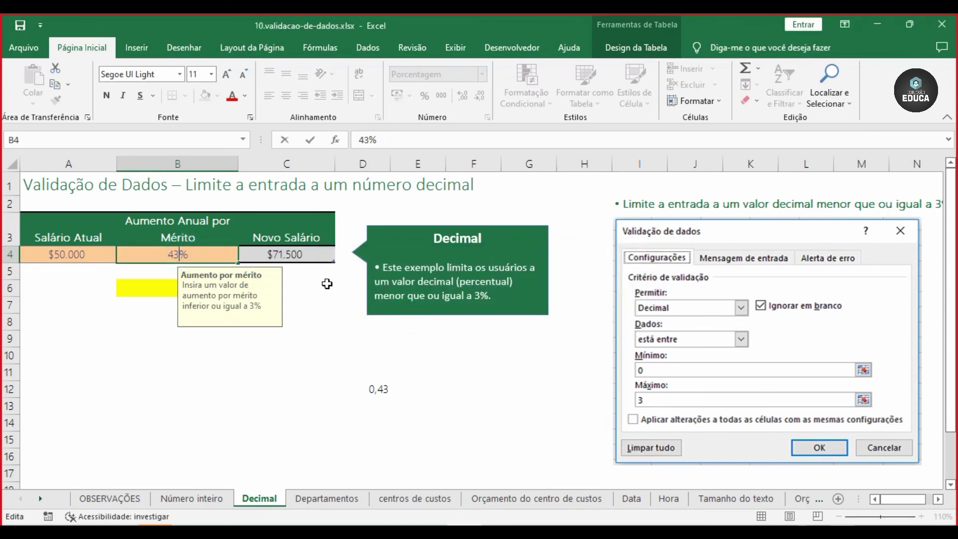
{"action": "key", "text": "Return"}
Format cell B4 as a number, compare it with cell D12, and clear the comparison value from D12
{"action": "left_click", "coordinate": [188, 255]}
{"action": "left_click", "coordinate": [381, 389]}
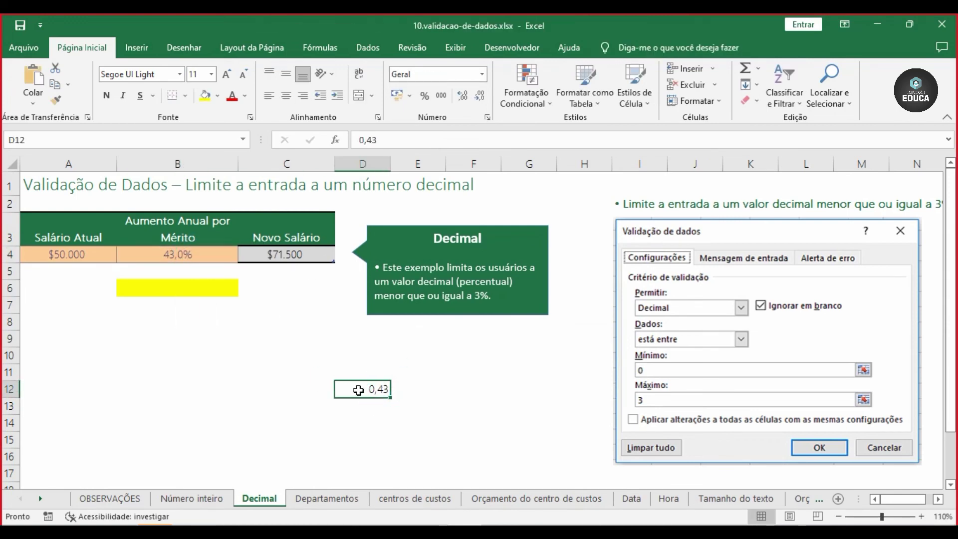
{"action": "left_click", "coordinate": [212, 264]}
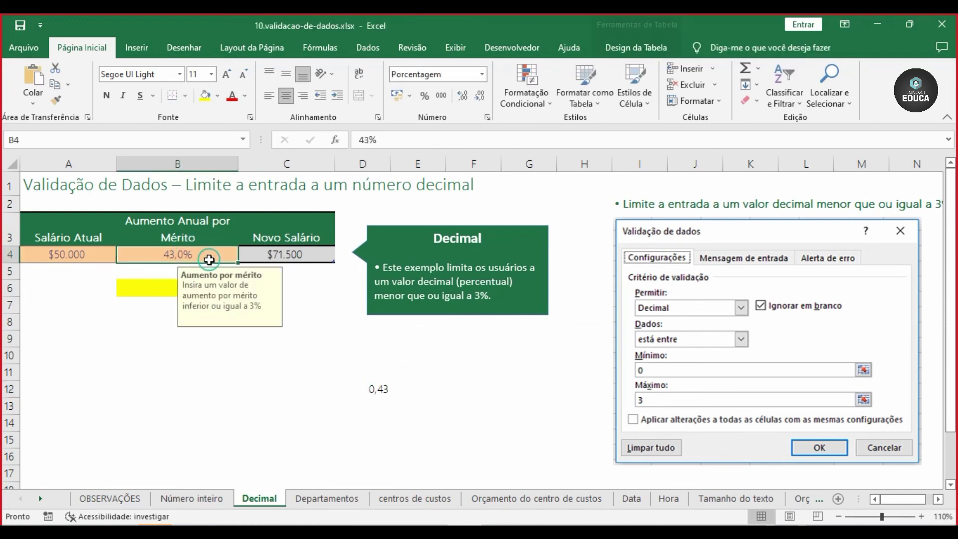
{"action": "left_click", "coordinate": [482, 74]}
{"action": "left_click", "coordinate": [443, 135]}
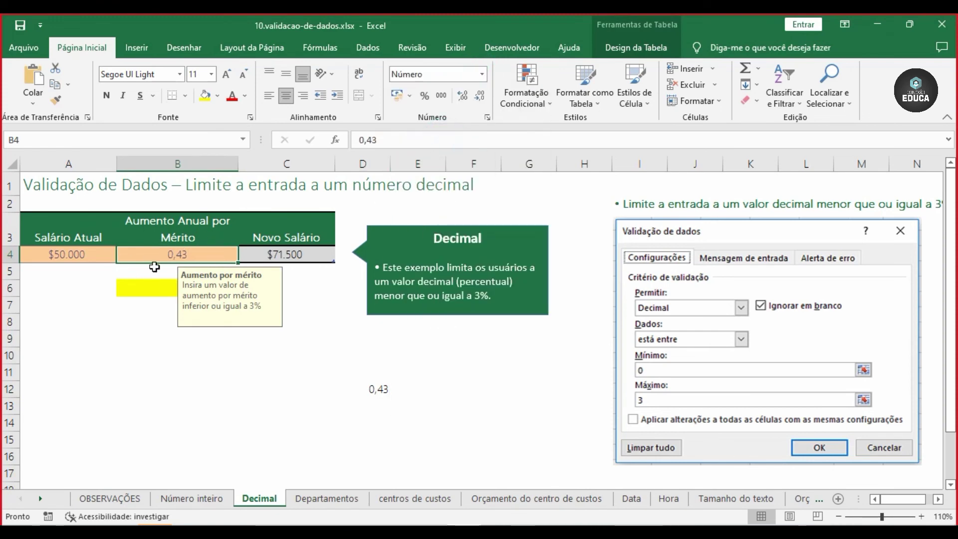
{"action": "left_click", "coordinate": [145, 287]}
{"action": "left_click", "coordinate": [210, 252]}
{"action": "left_click", "coordinate": [370, 390]}
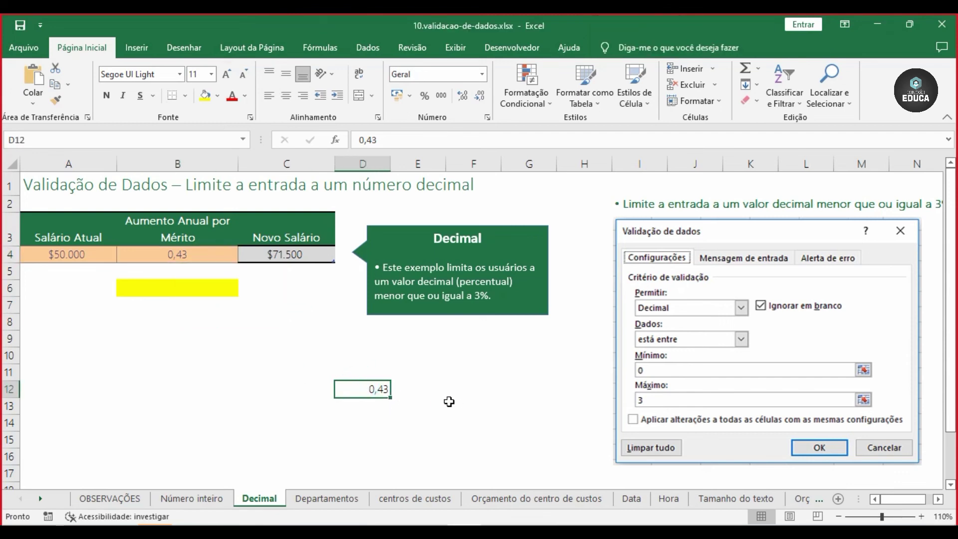
{"action": "key", "text": "Delete"}
Review the decimal validation criteria of the yellow cell B6, keeping the minimum of 1 and maximum of 3
{"action": "left_click", "coordinate": [922, 517]}
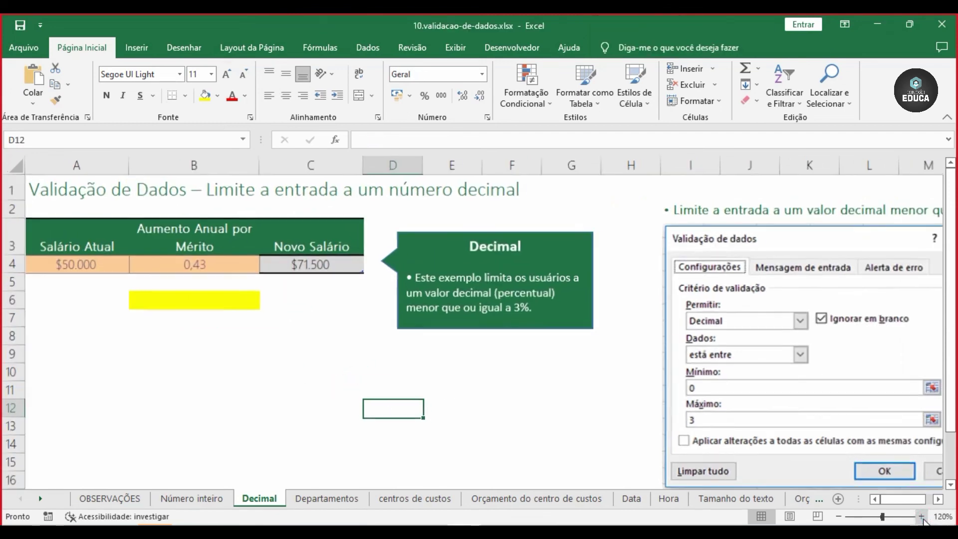
{"action": "left_click", "coordinate": [922, 517]}
{"action": "left_click", "coordinate": [247, 248]}
{"action": "left_click", "coordinate": [194, 280]}
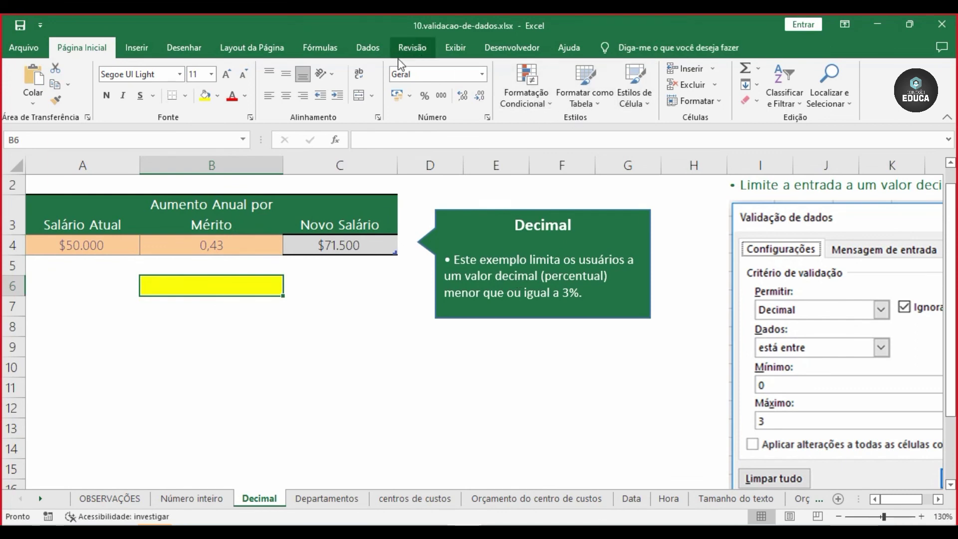
{"action": "left_click", "coordinate": [368, 48]}
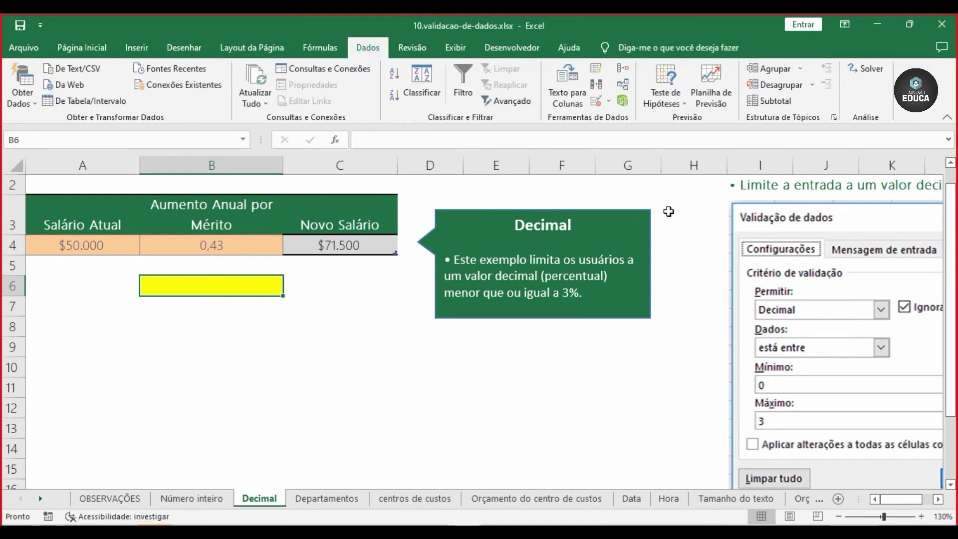
{"action": "left_click", "coordinate": [609, 101]}
{"action": "left_click", "coordinate": [619, 121]}
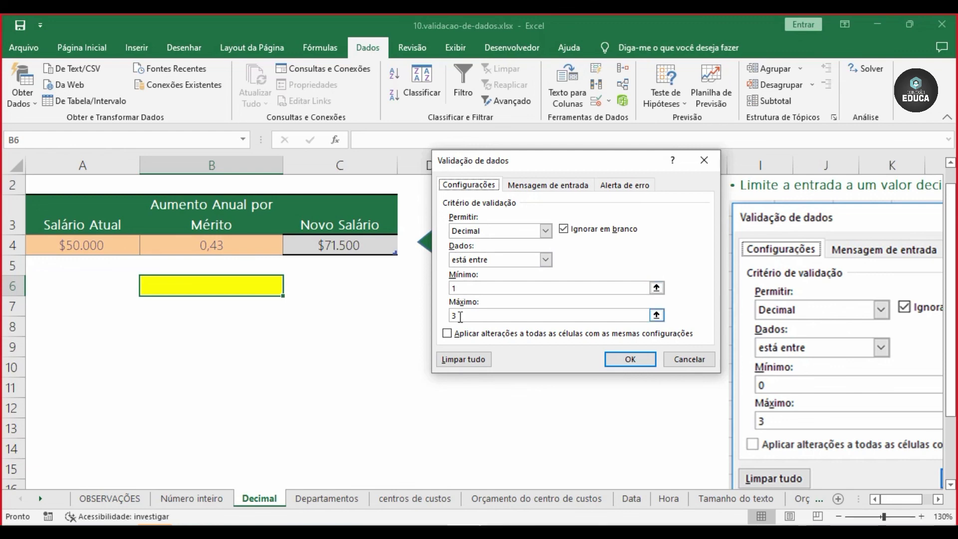
{"action": "left_click", "coordinate": [631, 359]}
Test the upper decimal limit of cell B6 with out-of-range values including 4 and 4,0
{"action": "left_click", "coordinate": [176, 329]}
{"action": "left_click", "coordinate": [194, 282]}
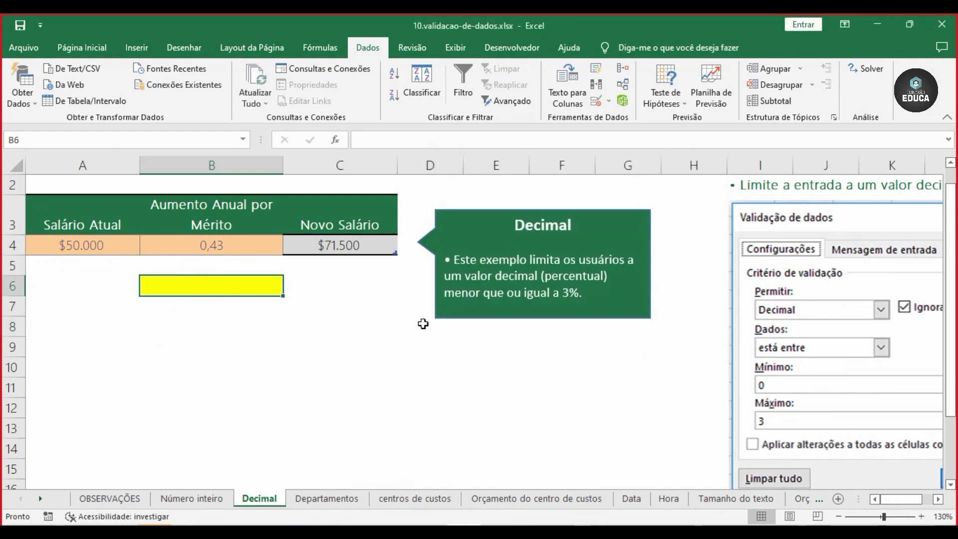
{"action": "type", "text": "4"}
{"action": "key", "text": "Return"}
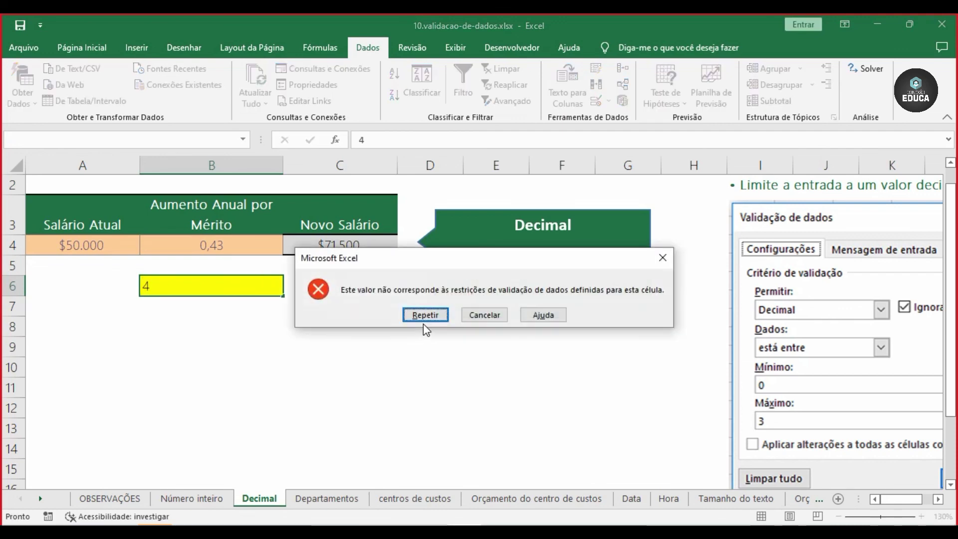
{"action": "key", "text": "Return"}
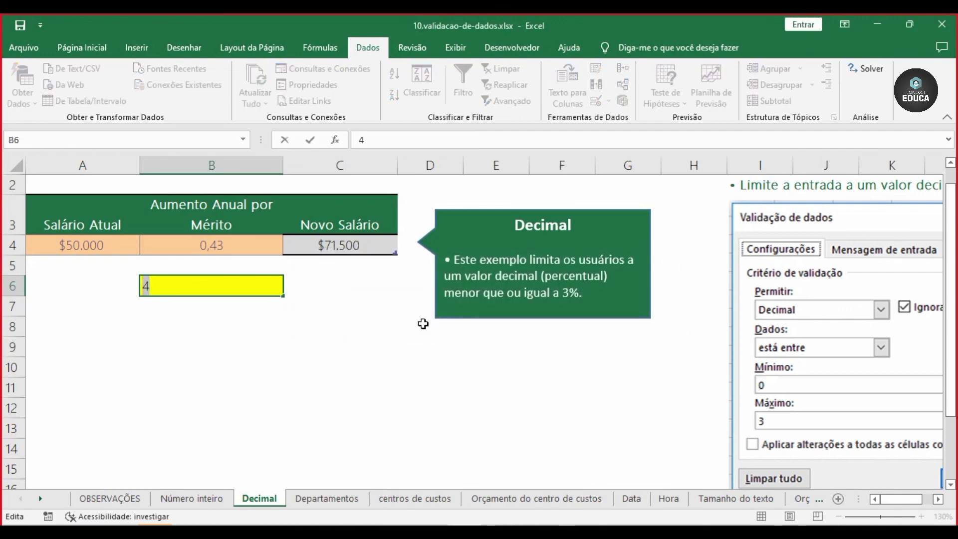
{"action": "type", "text": ",1"}
{"action": "key", "text": "Return"}
{"action": "key", "text": "Return"}
{"action": "type", "text": "4"}
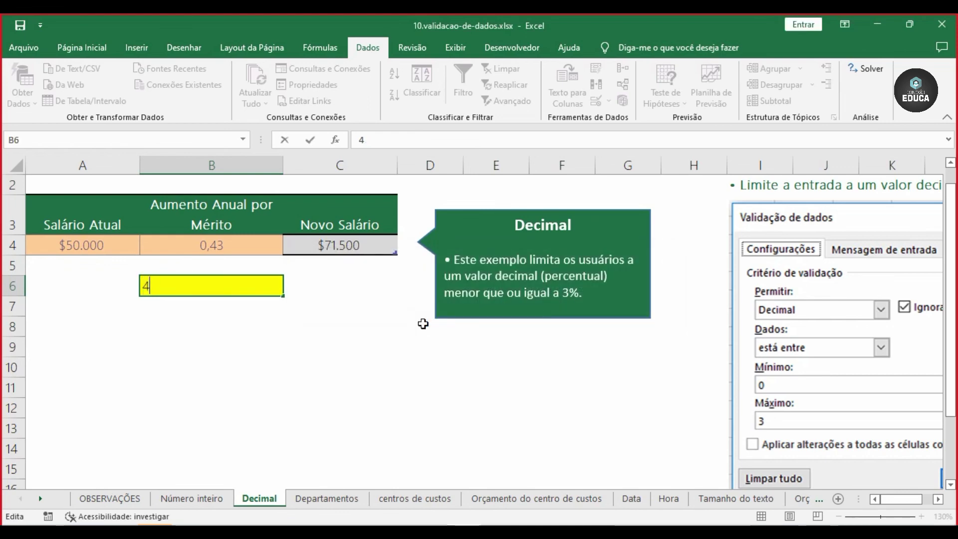
{"action": "key", "text": "Return"}
{"action": "key", "text": "Return"}
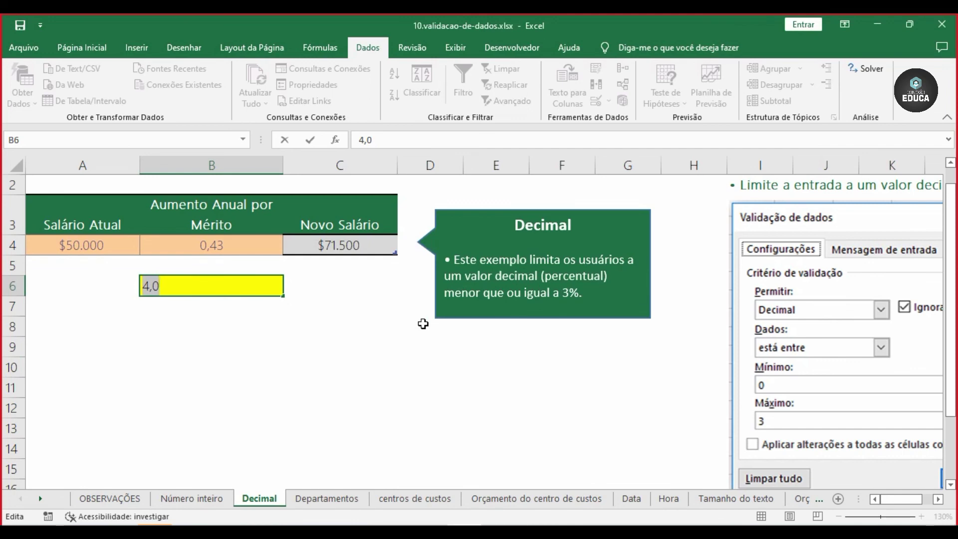
Try 3,01 in cell B6 against its decimal limit and replace it with 3,00
{"action": "type", "text": "3,01"}
{"action": "key", "text": "Return"}
{"action": "key", "text": "Return"}
{"action": "type", "text": "3,00"}
{"action": "key", "text": "Return"}
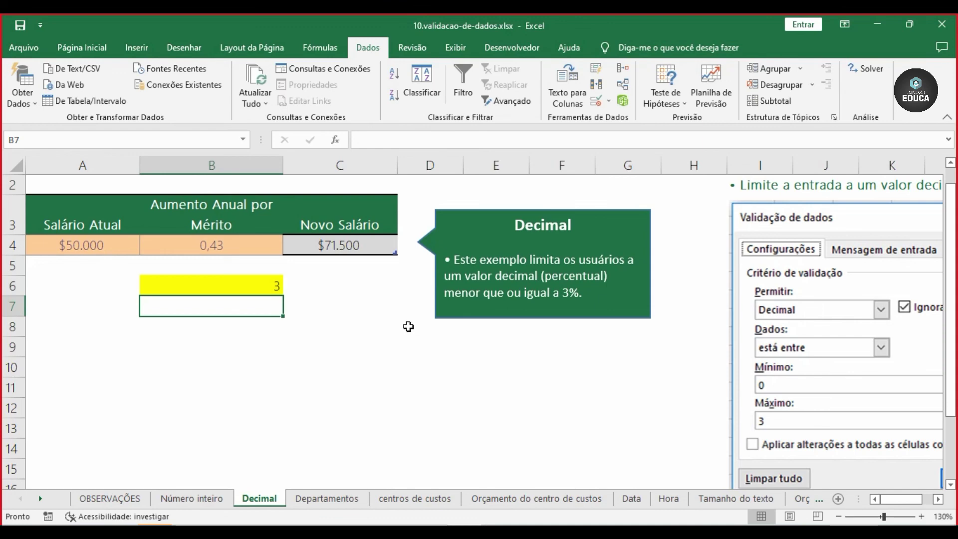
Display the value in cell B6 with two decimal places and select the merit increase in cell B4
{"action": "left_click", "coordinate": [211, 289]}
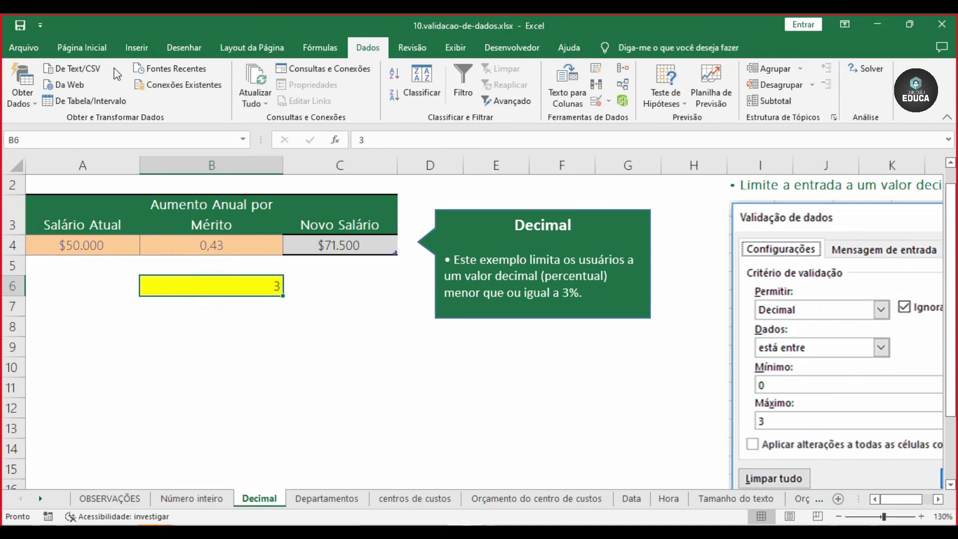
{"action": "left_click", "coordinate": [82, 47]}
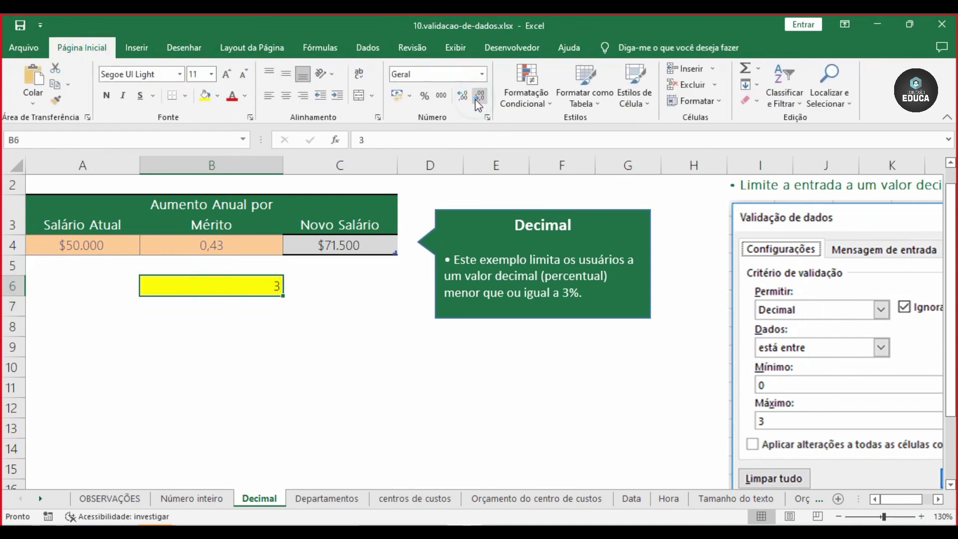
{"action": "left_click", "coordinate": [463, 95]}
{"action": "left_click", "coordinate": [463, 96]}
{"action": "left_click", "coordinate": [257, 252]}
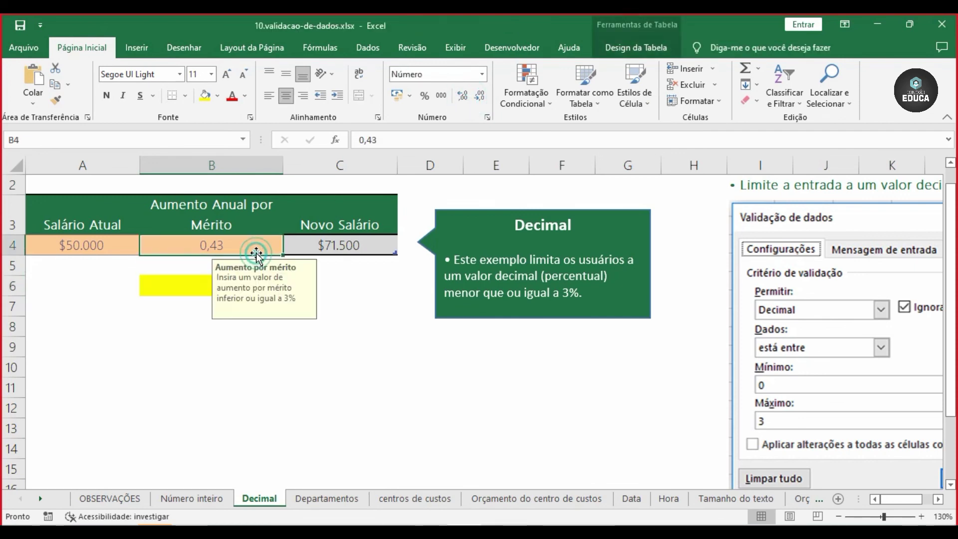